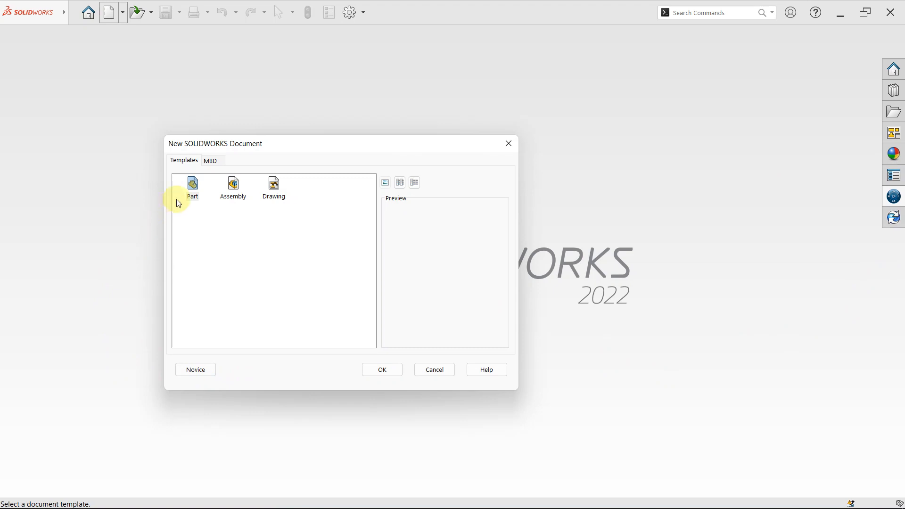
- Create a new part document from the Part template
click(194, 188)
click(384, 374)
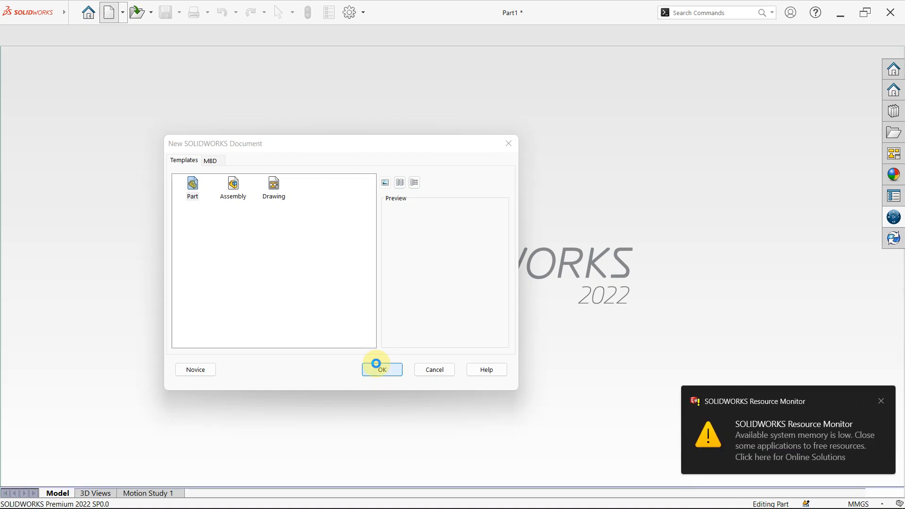
mouse_move(561, 498)
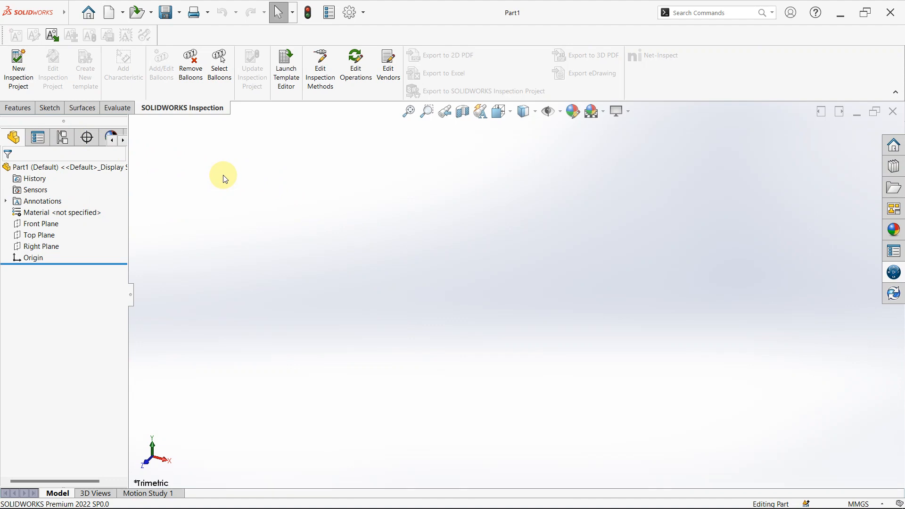
- Look through the available feature, sketch, surface and evaluation tools
click(21, 110)
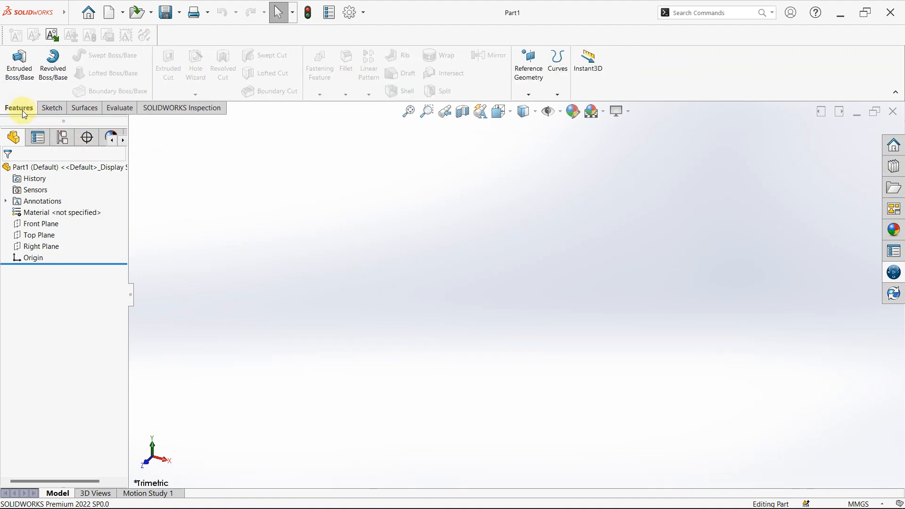
click(49, 108)
click(92, 114)
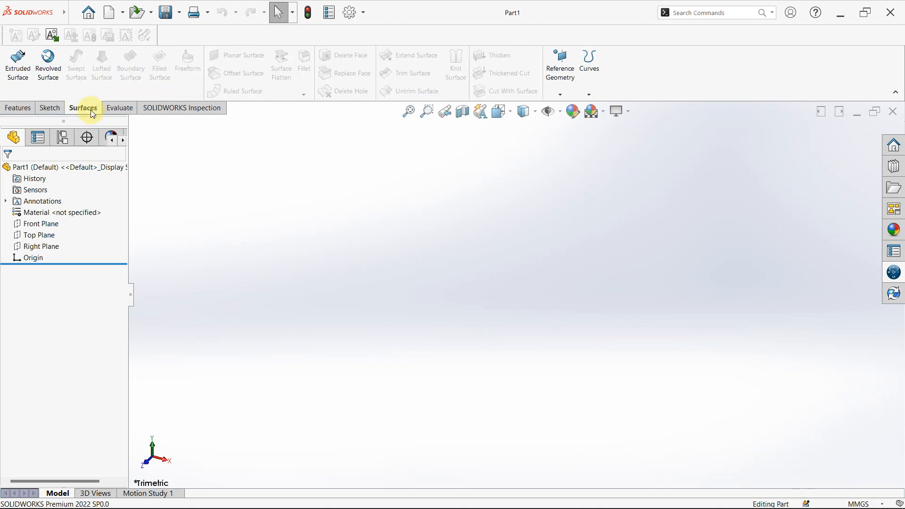
click(118, 109)
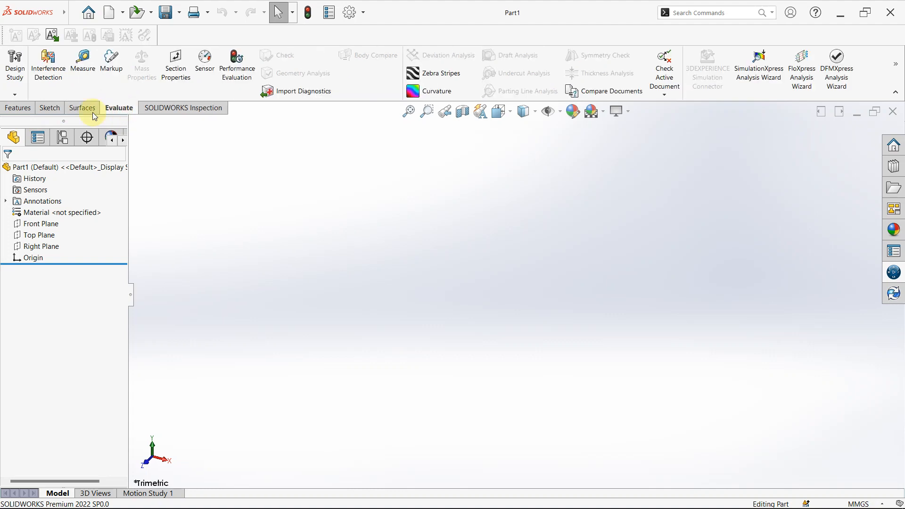
click(21, 113)
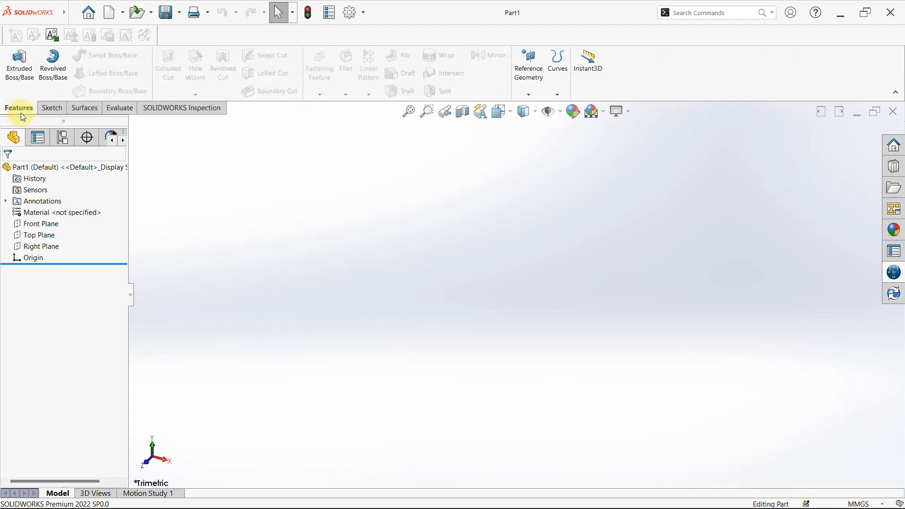
click(52, 112)
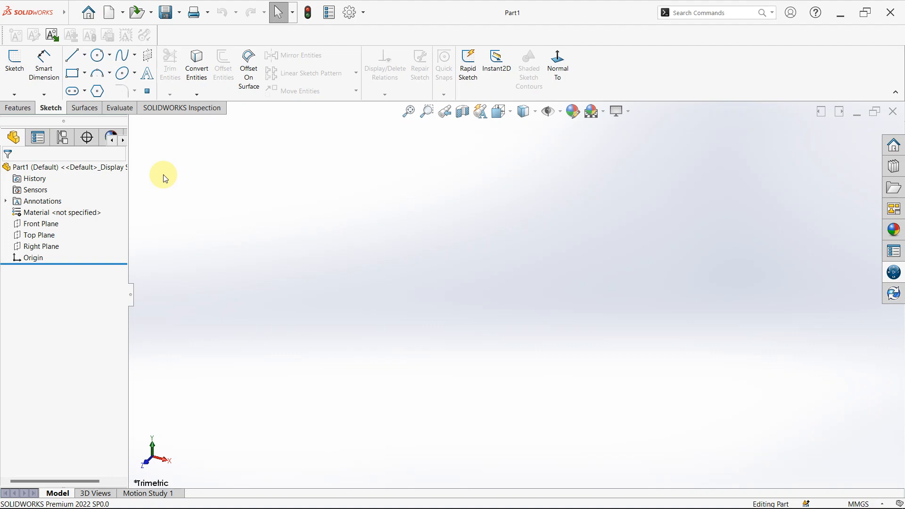
click(17, 108)
- Start a sketch on the Top Plane and draw a slightly sloped line about 97 mm long from the origin
click(43, 108)
click(41, 236)
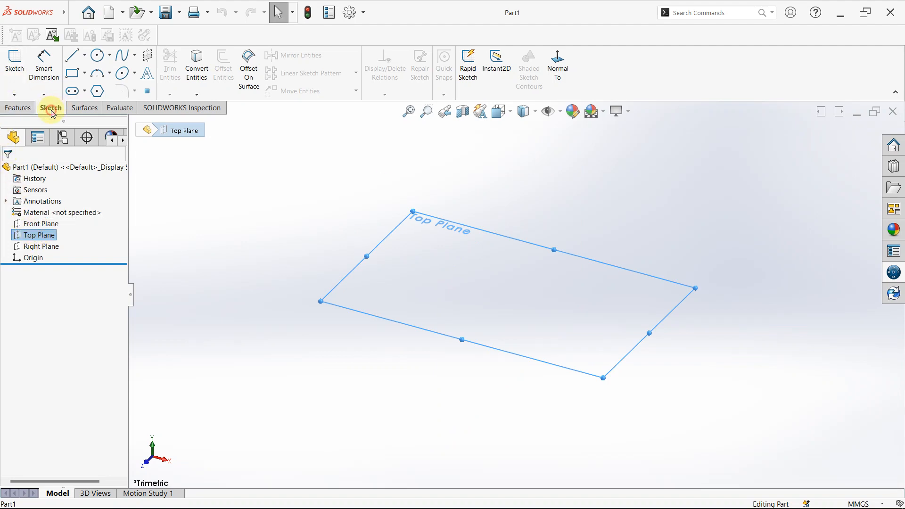
click(16, 70)
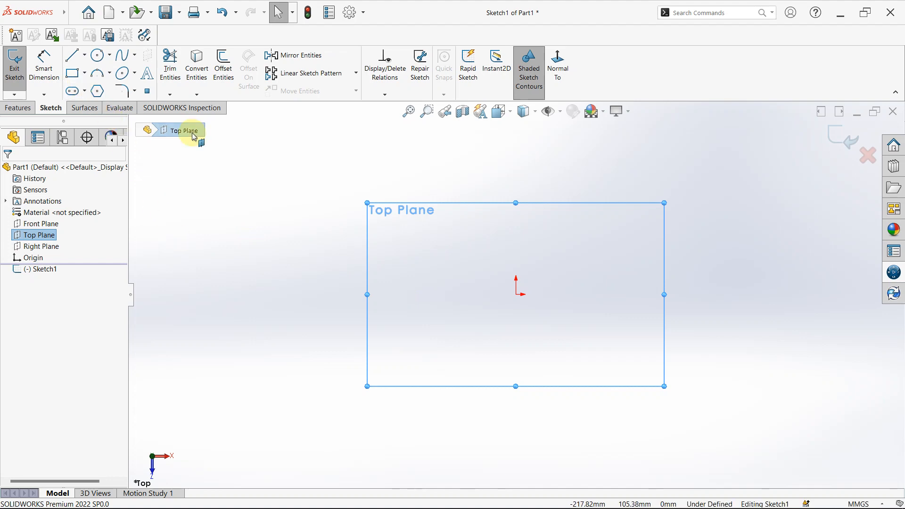
click(73, 57)
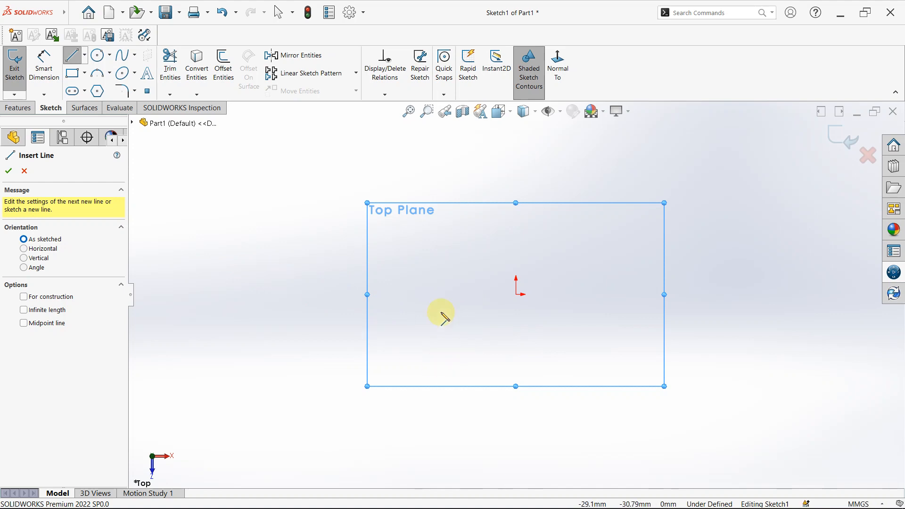
click(519, 296)
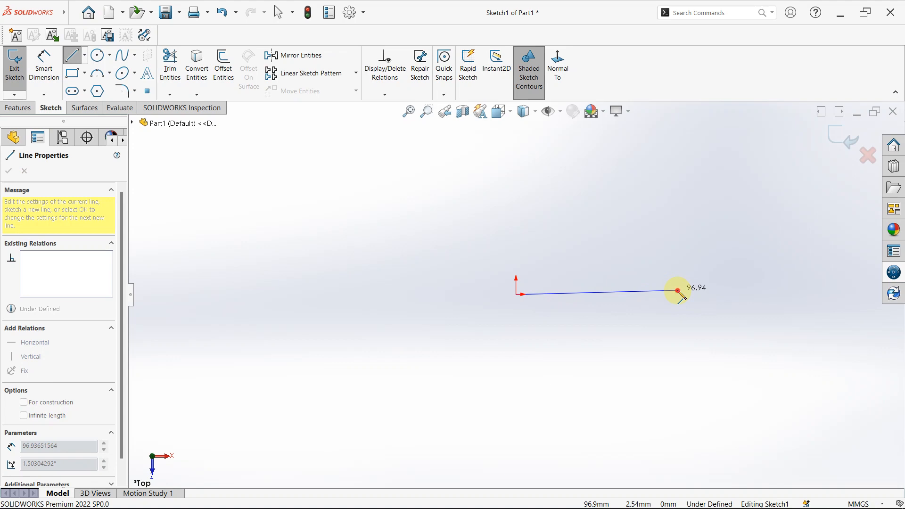
click(677, 290)
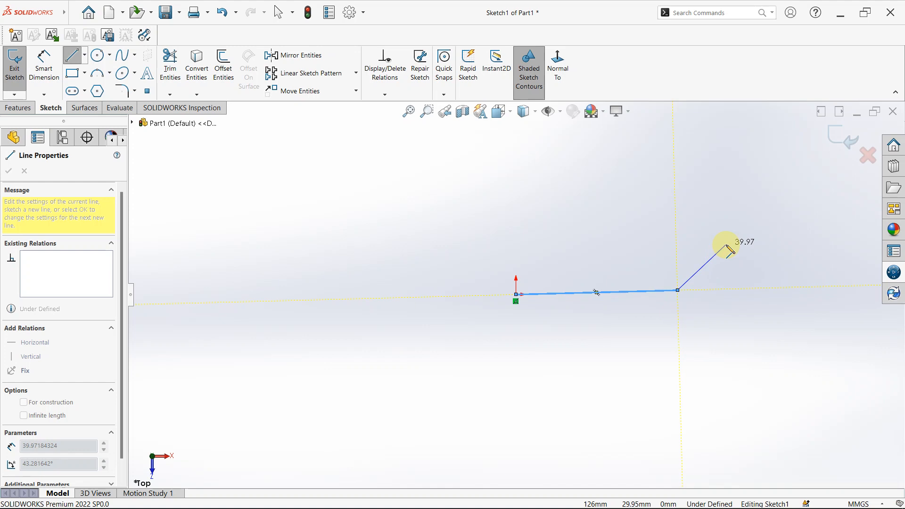
right_click(726, 246)
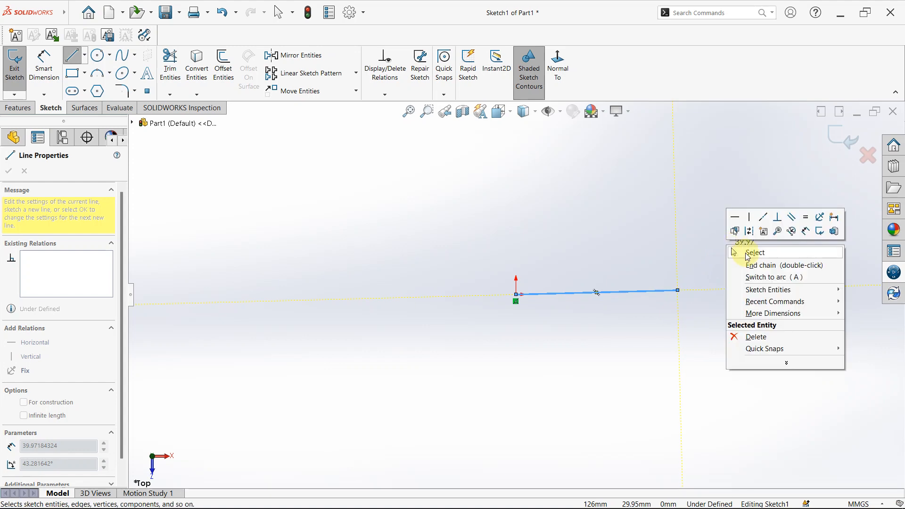
click(742, 252)
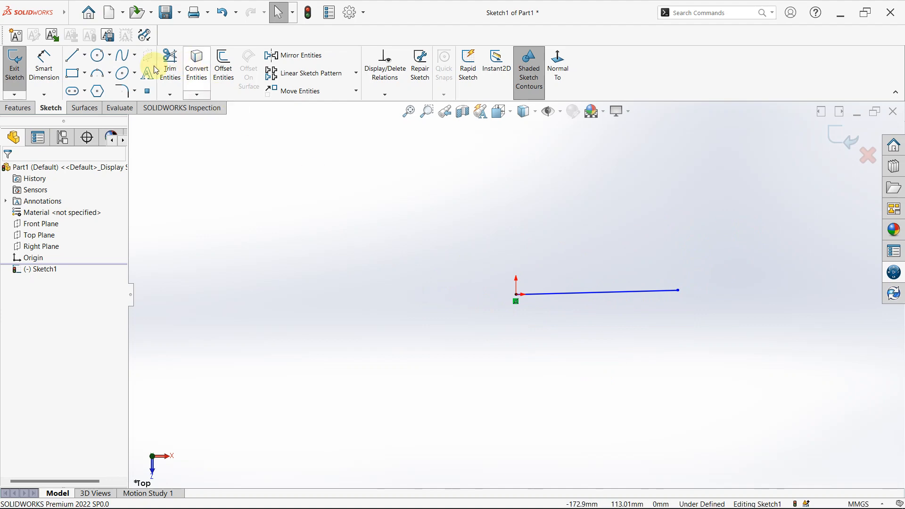
- Dimension the line's horizontal length as 100 mm
click(53, 74)
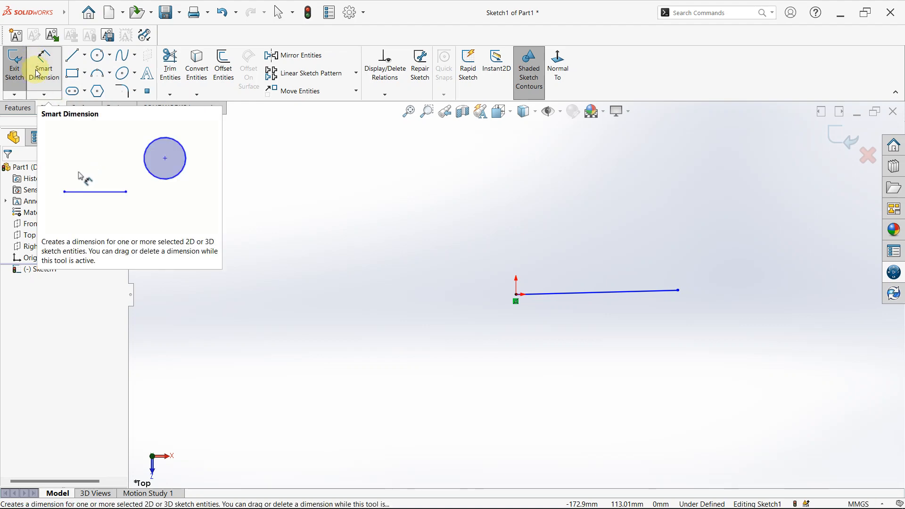
click(603, 294)
click(593, 223)
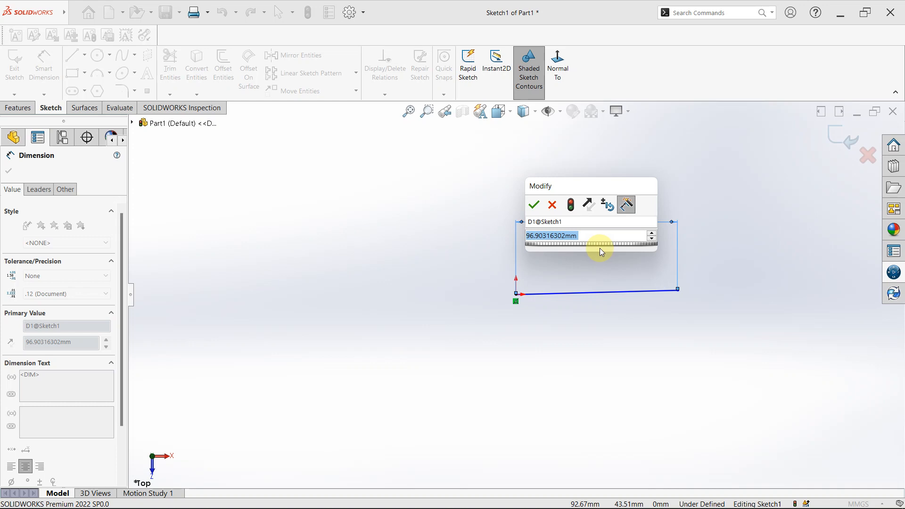
text(100)
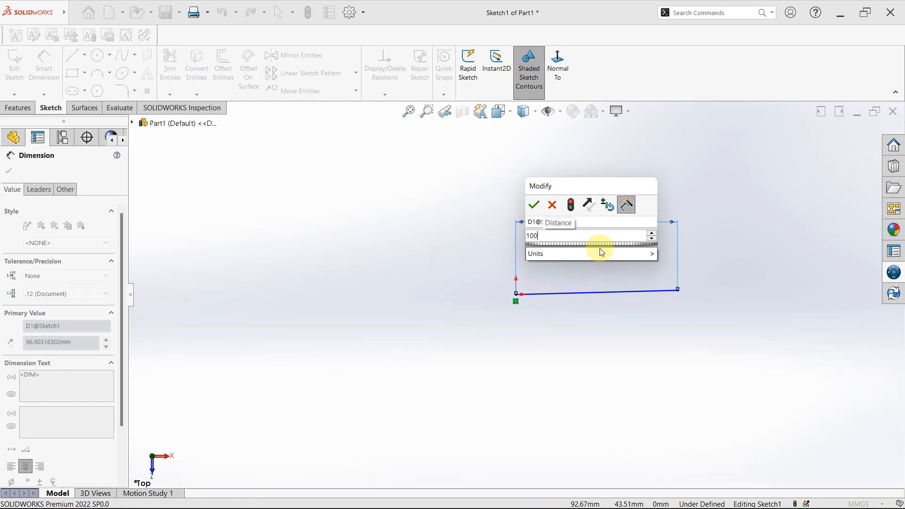
key(Return)
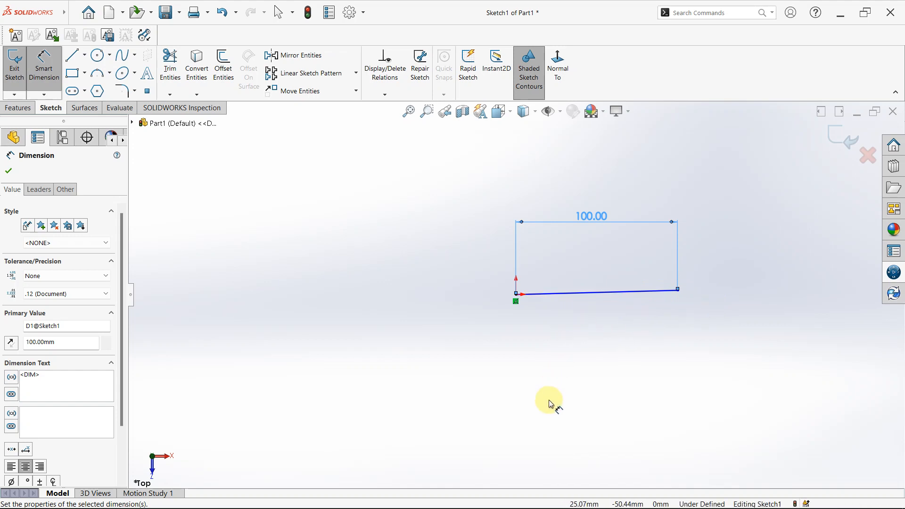
key(Escape)
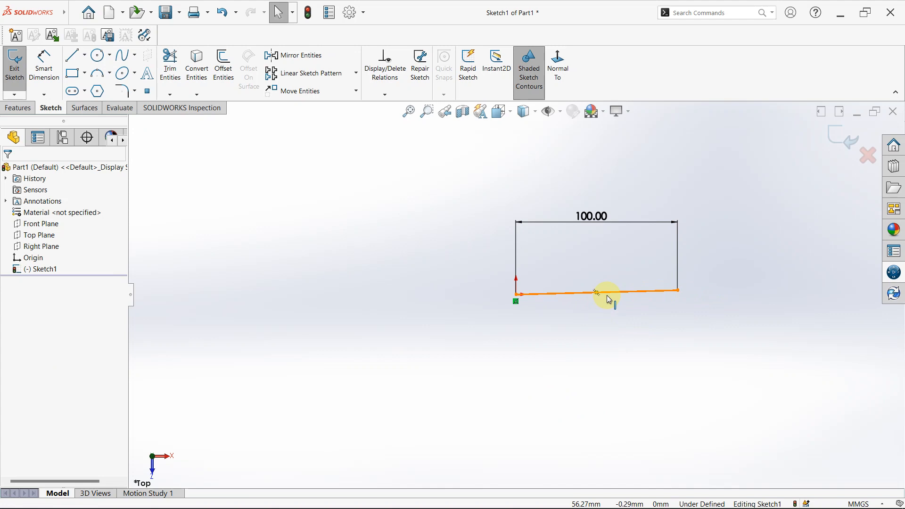
- Try a Vertical relation on the dimensioned line and delete that relation
click(608, 296)
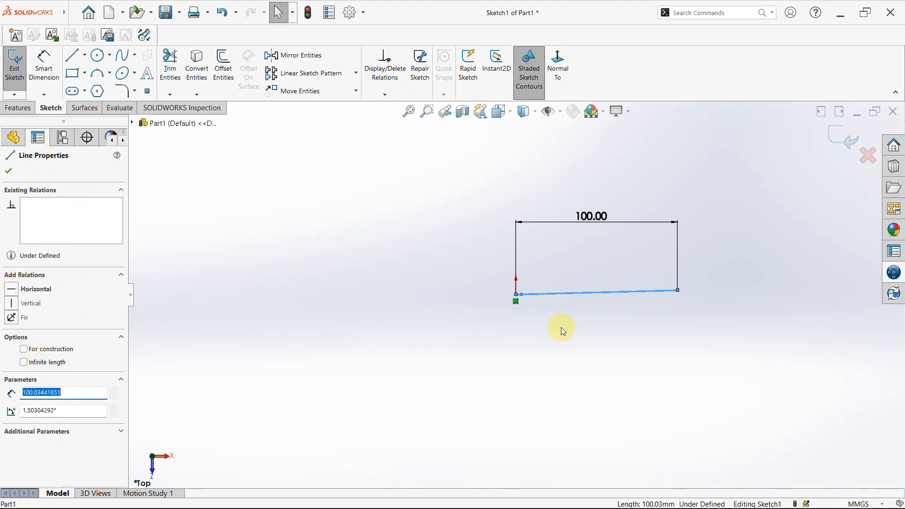
click(13, 304)
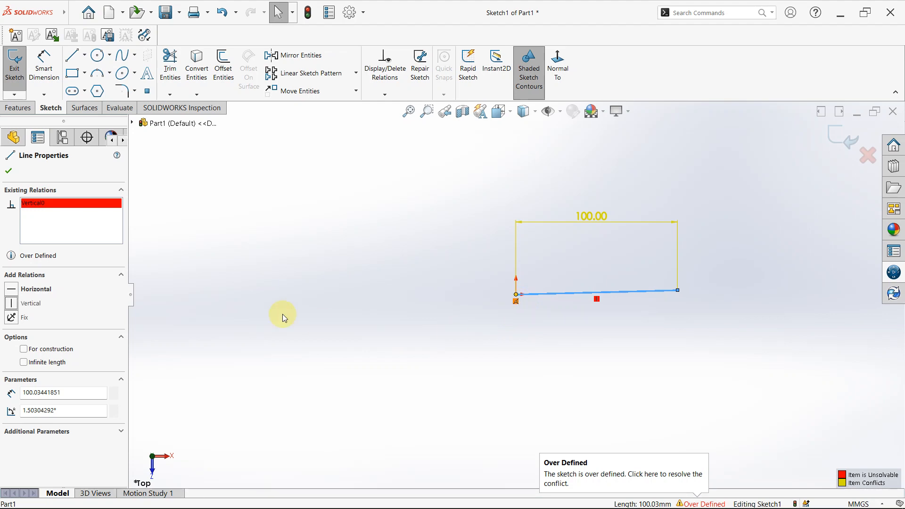
click(97, 203)
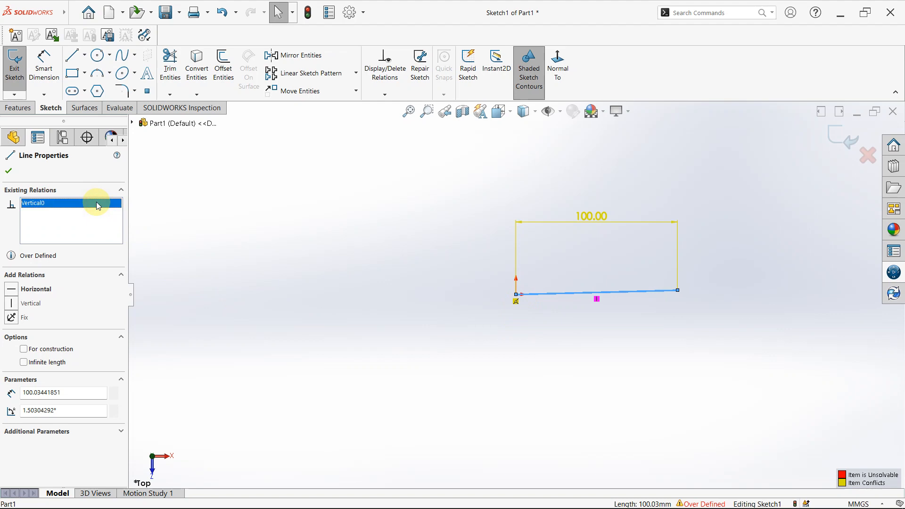
key(Delete)
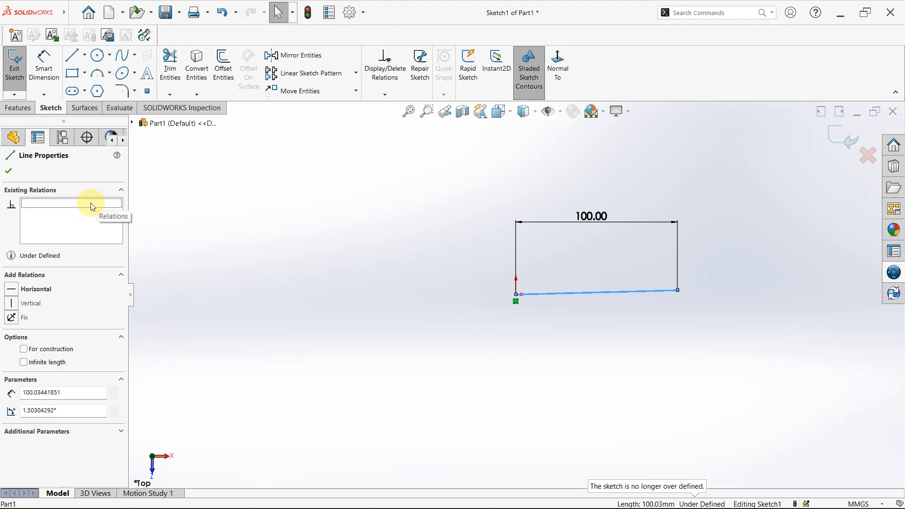
- Add a Horizontal relation to the selected line and accept its properties
click(11, 291)
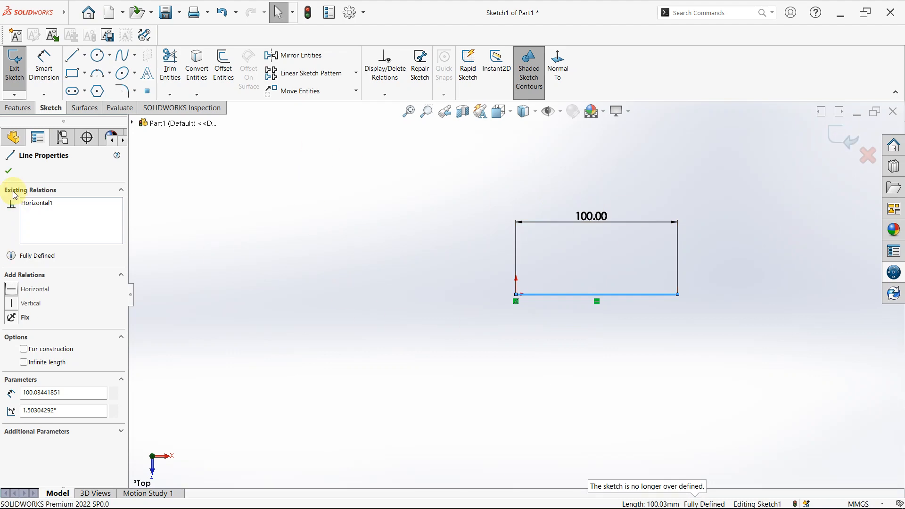
click(8, 171)
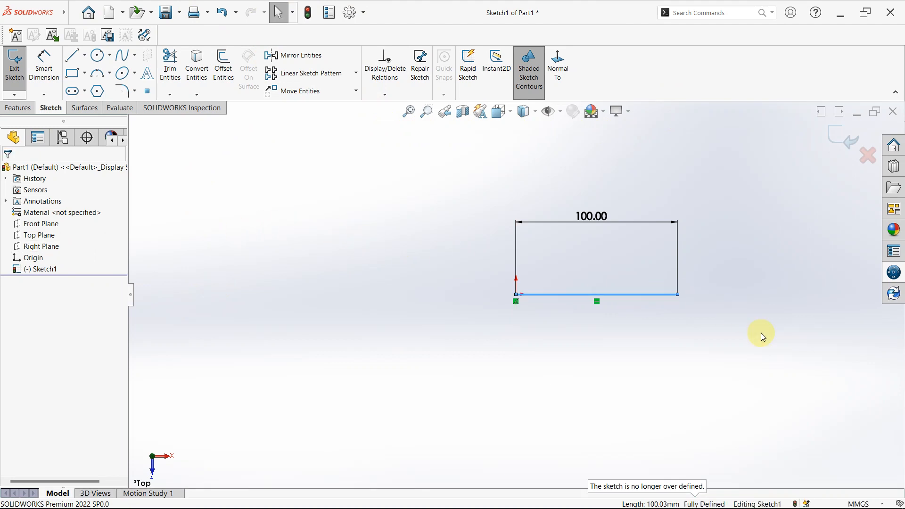
click(870, 504)
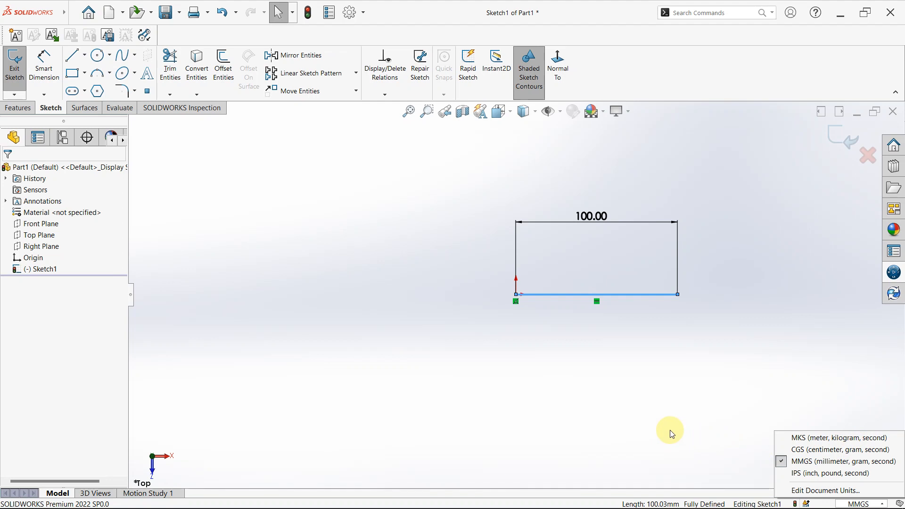
click(765, 401)
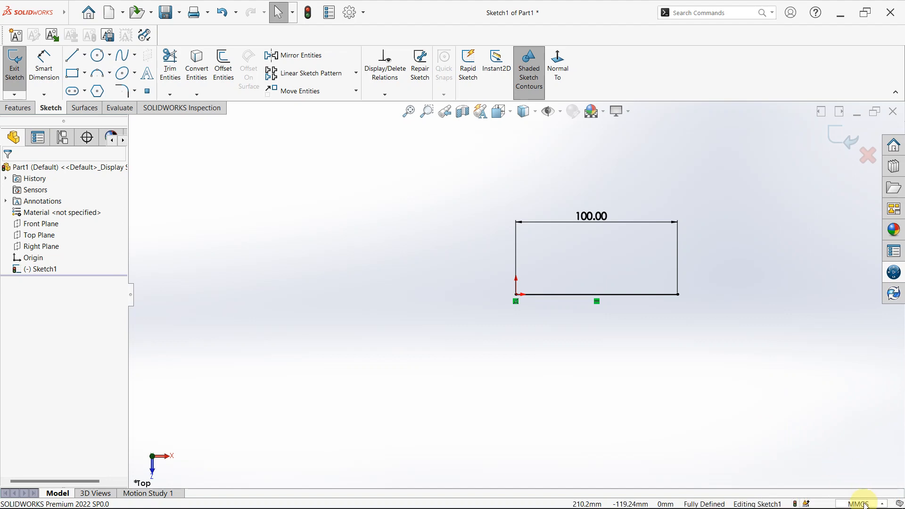
click(865, 505)
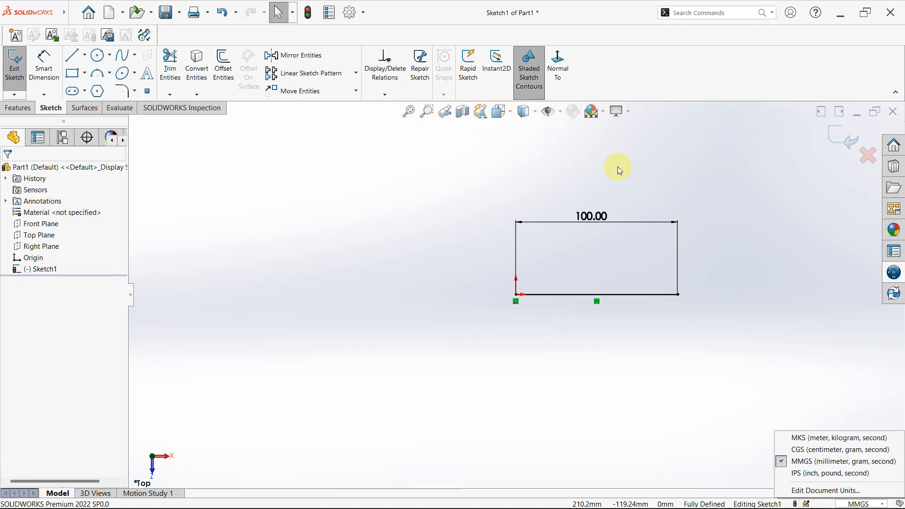
click(460, 174)
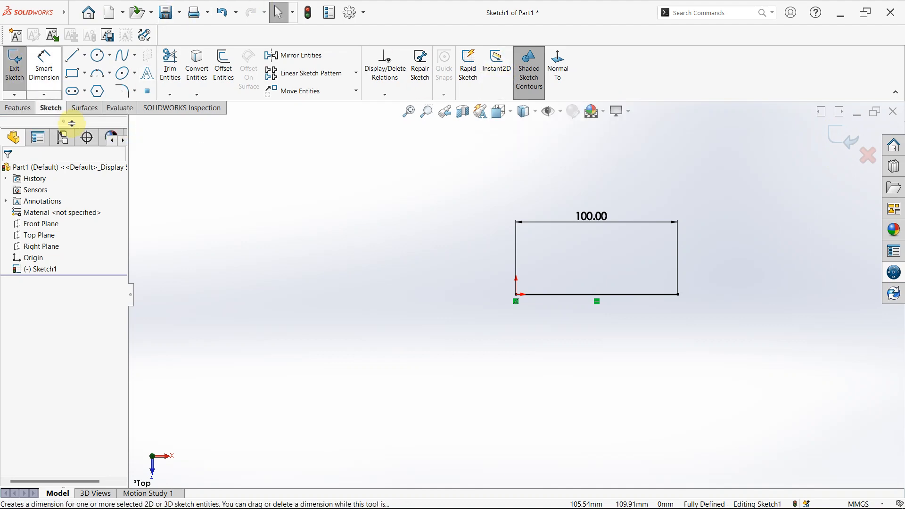
- Exit the sketch keeping its changes and clear the selection
click(21, 77)
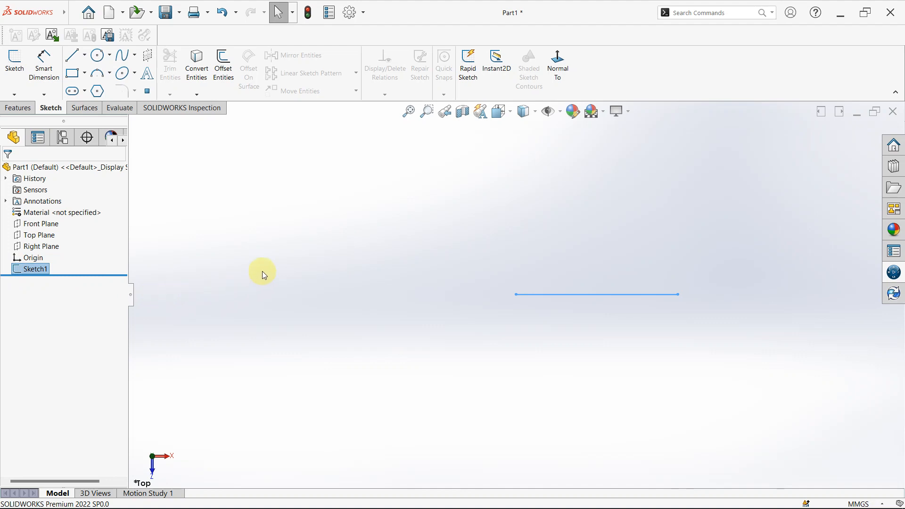
click(414, 216)
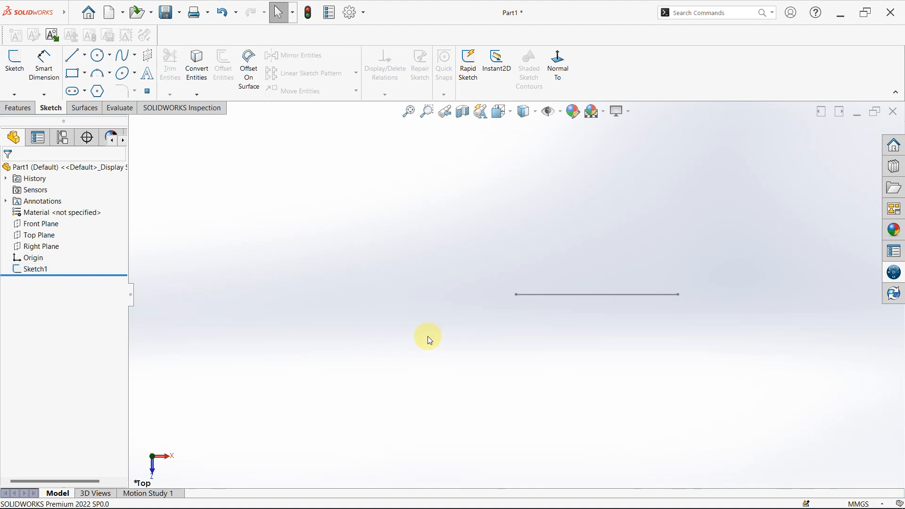
click(565, 295)
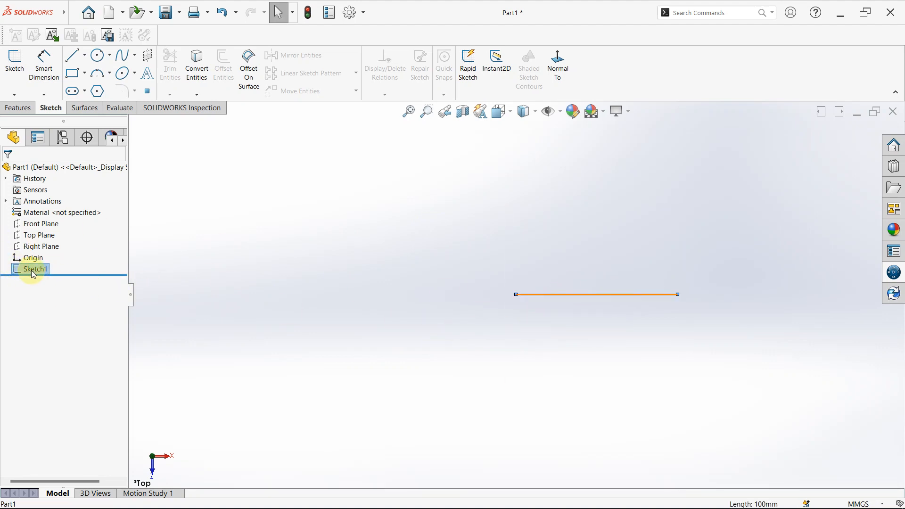
click(318, 221)
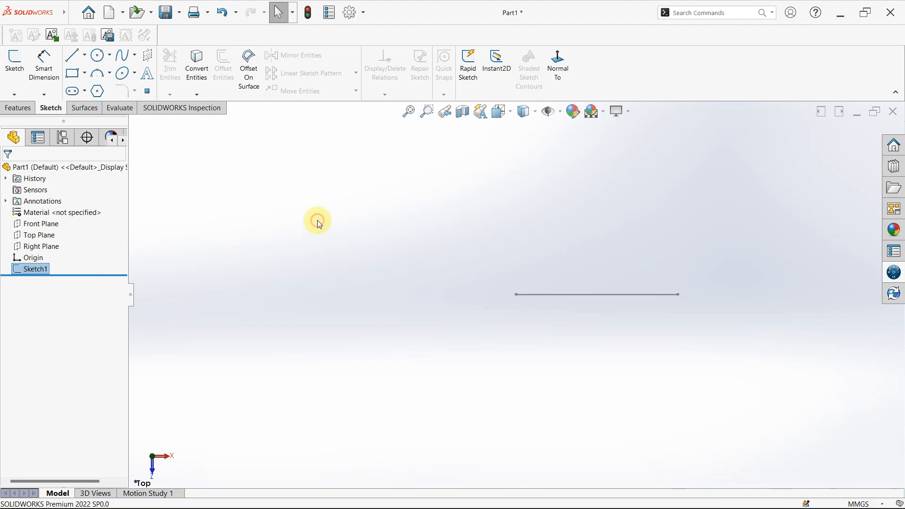
click(34, 268)
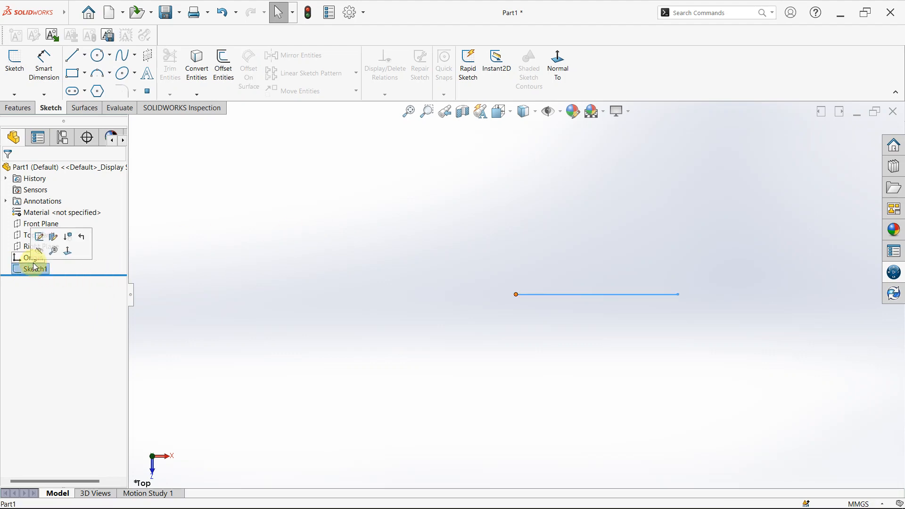
click(444, 265)
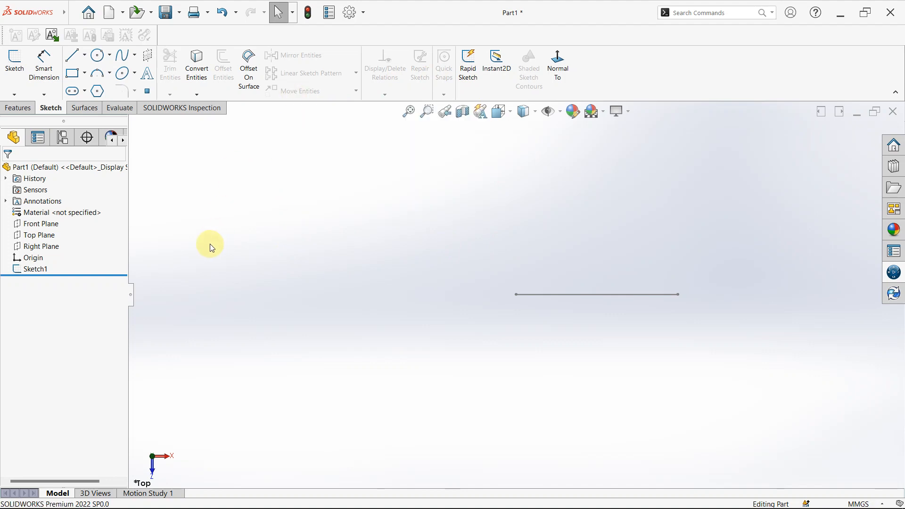
click(71, 11)
click(257, 195)
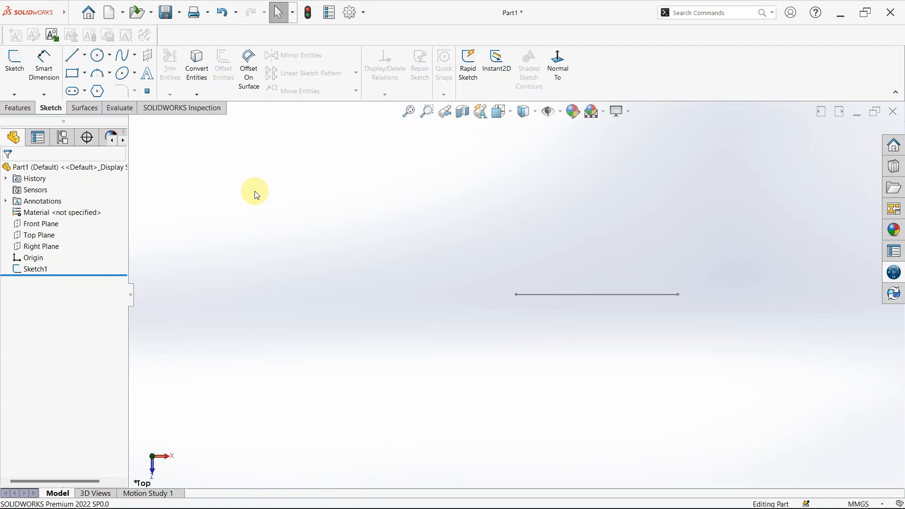
click(73, 13)
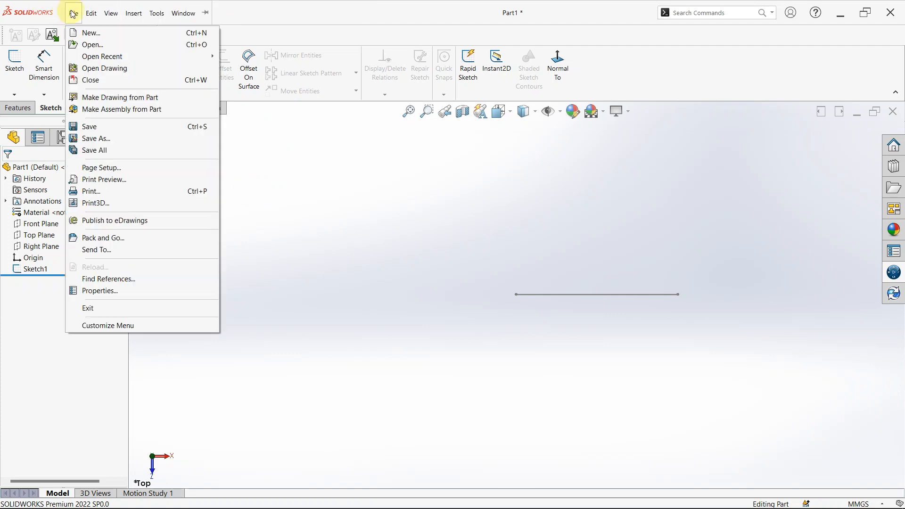
mouse_move(86, 15)
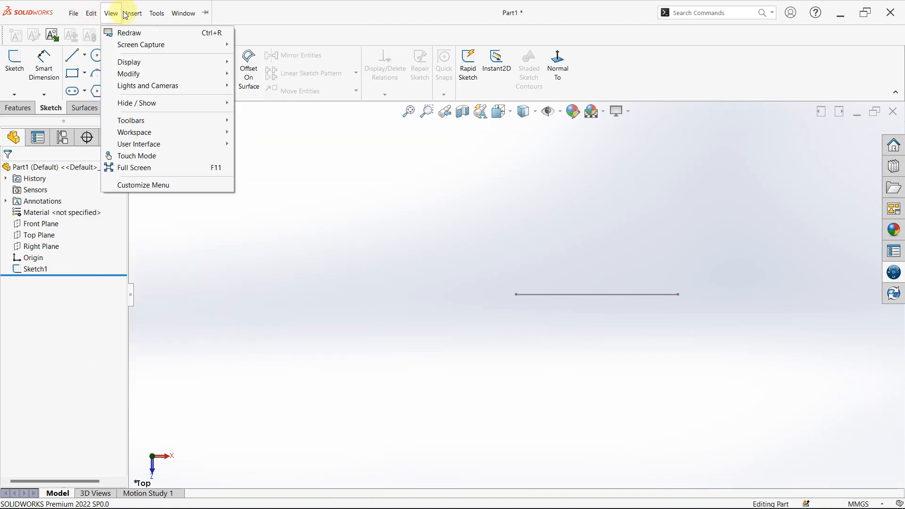
click(172, 15)
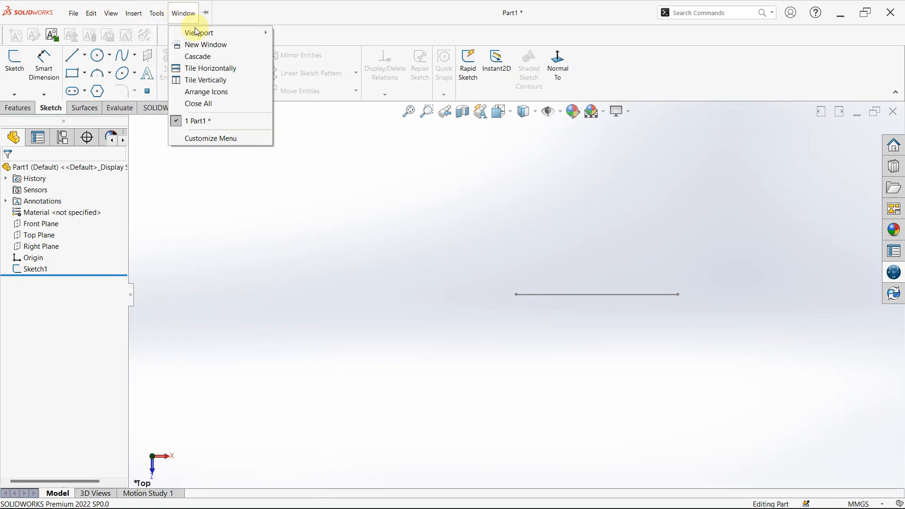
mouse_move(186, 19)
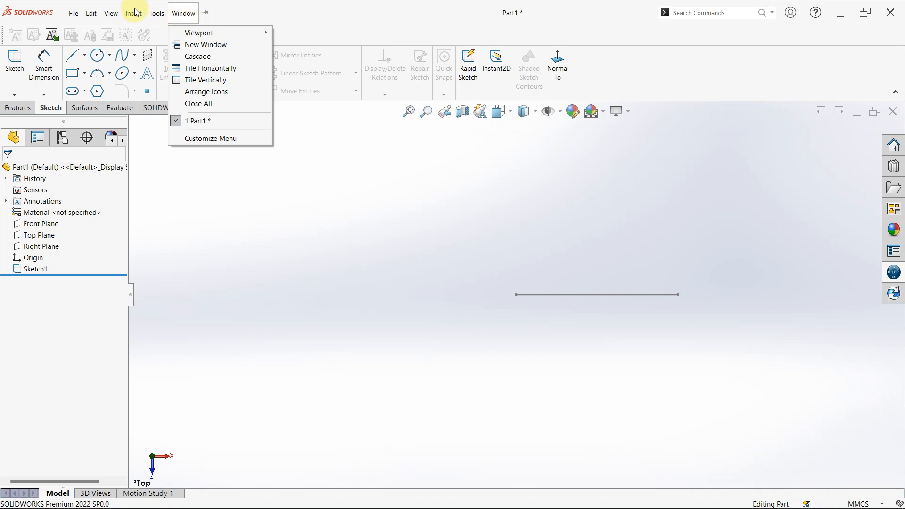
mouse_move(132, 14)
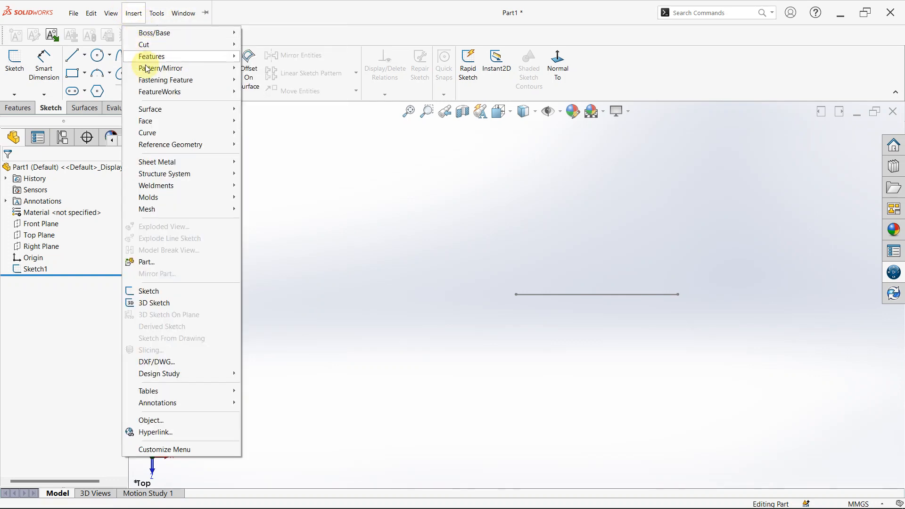
click(106, 14)
click(70, 14)
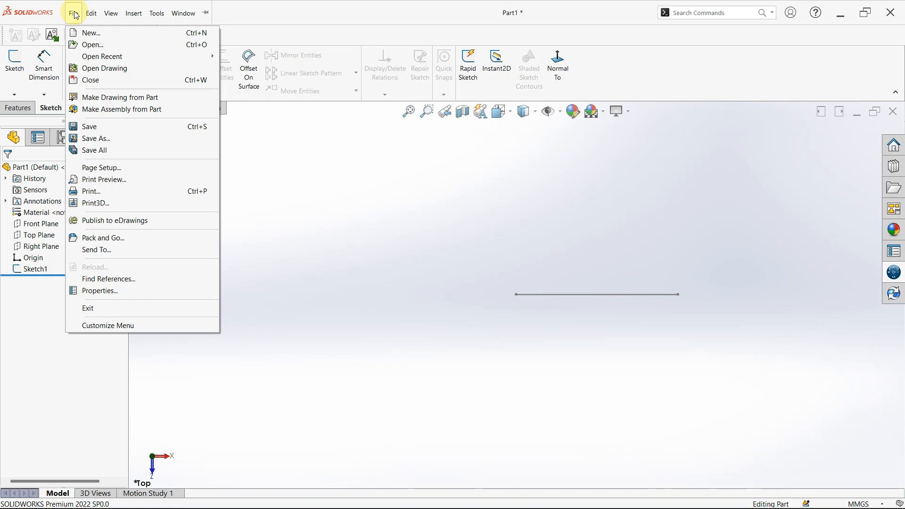
click(282, 192)
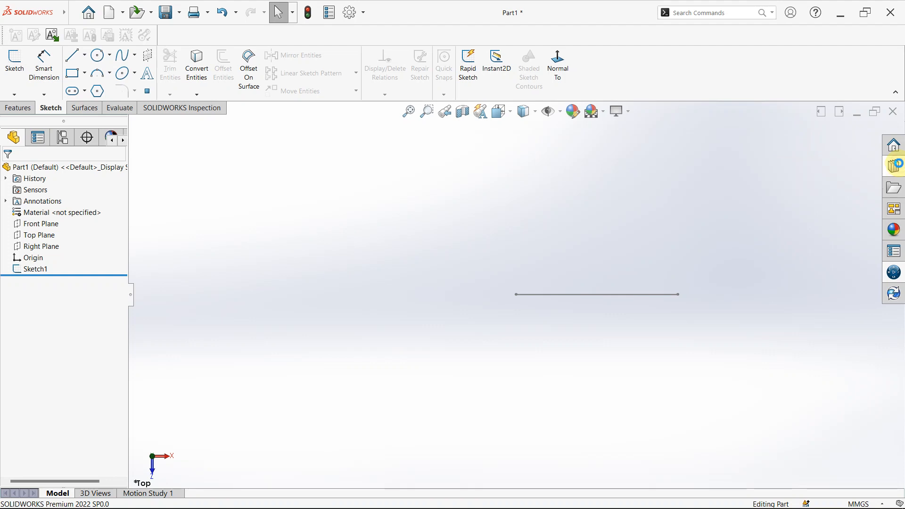
click(899, 167)
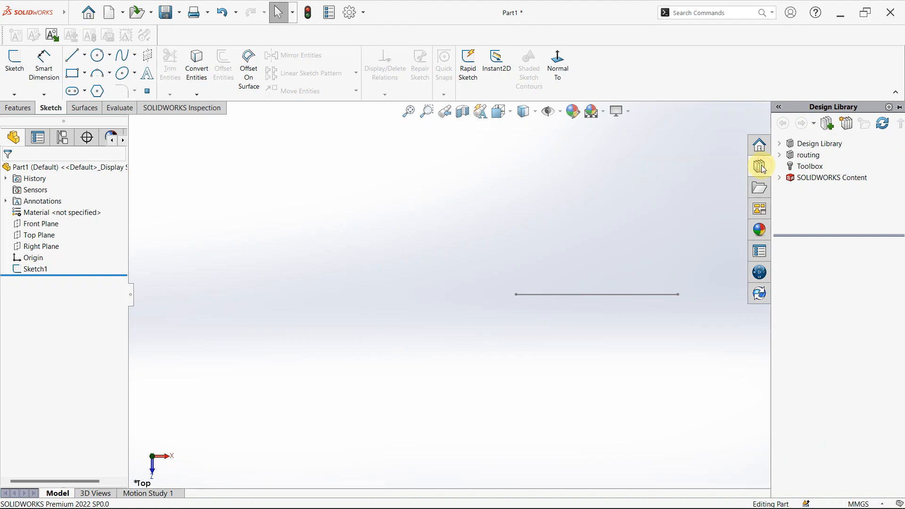
click(717, 185)
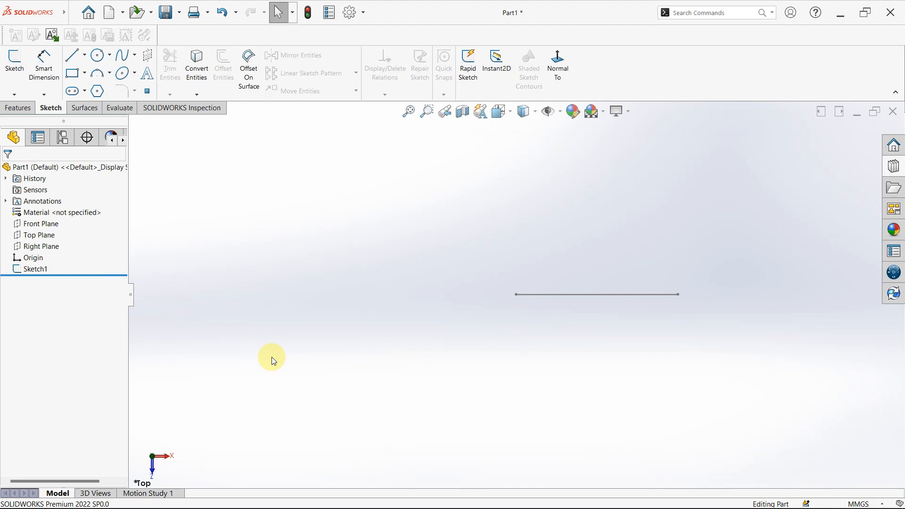
click(38, 271)
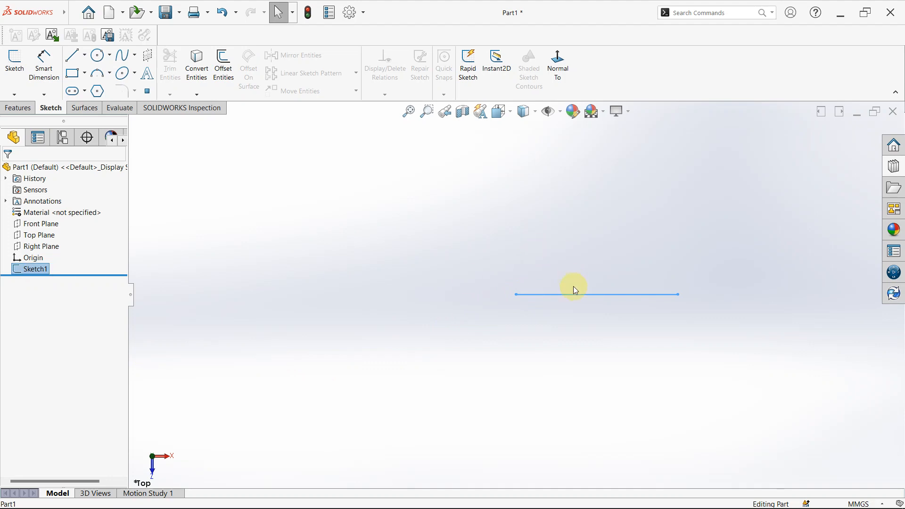
click(279, 320)
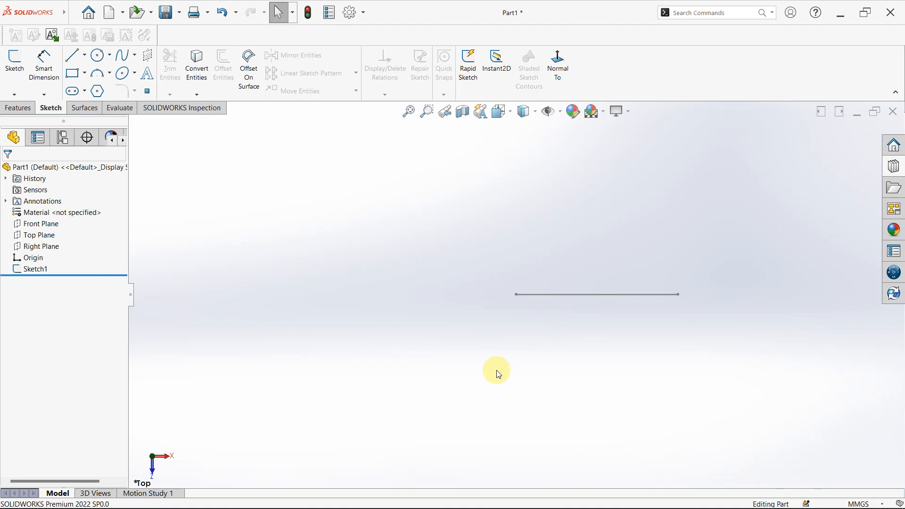
- Reopen the existing sketch containing the horizontal line for editing
click(565, 296)
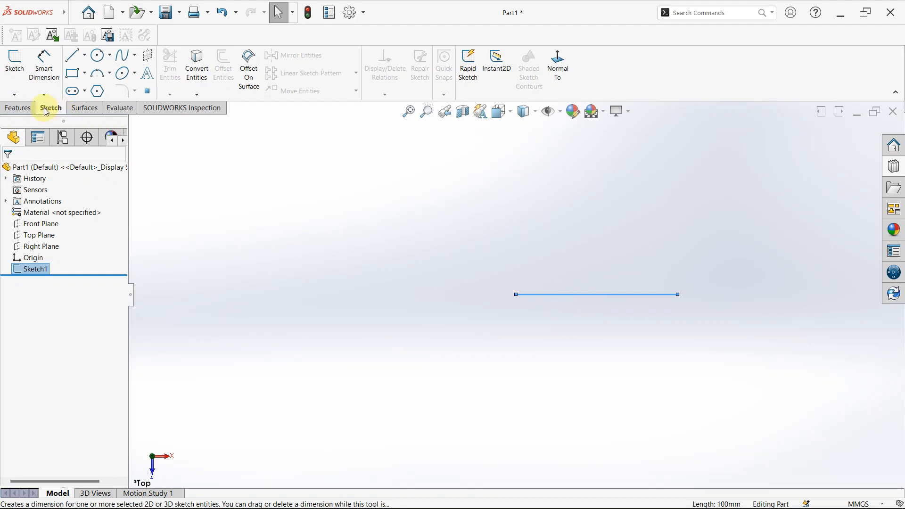
click(15, 63)
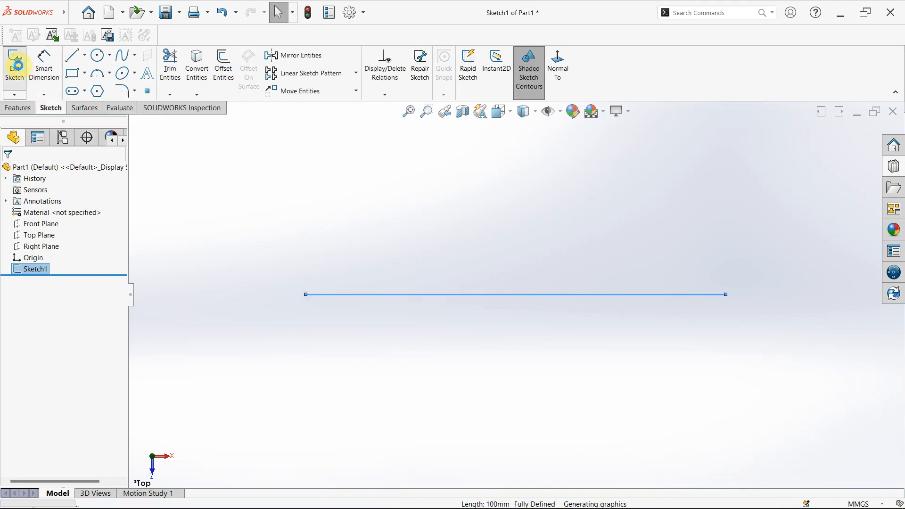
scroll(500, 267, up, 5)
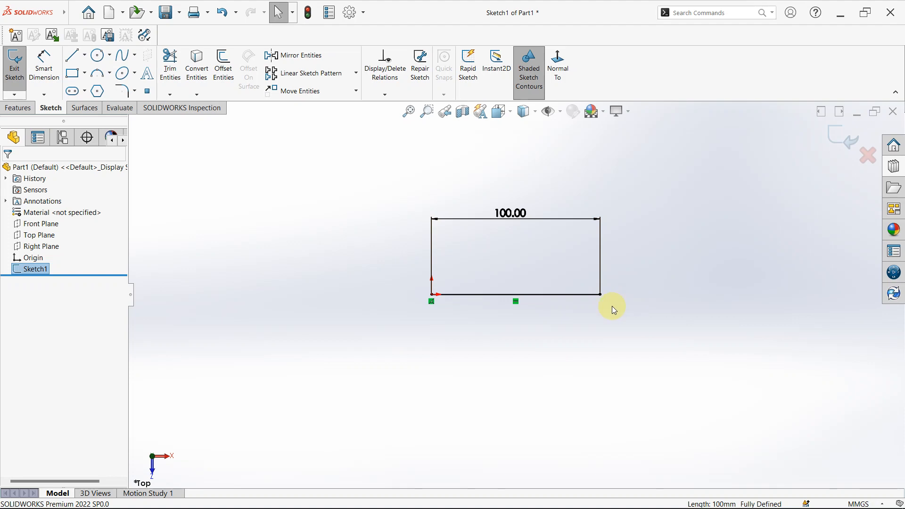
click(537, 198)
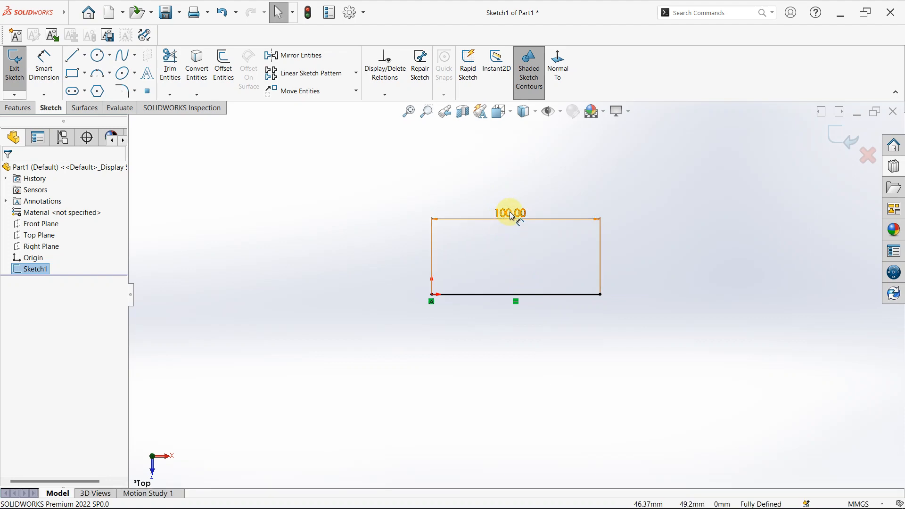
- Set the horizontal line's length dimension to 200 mm and deselect the dimension
click(512, 215)
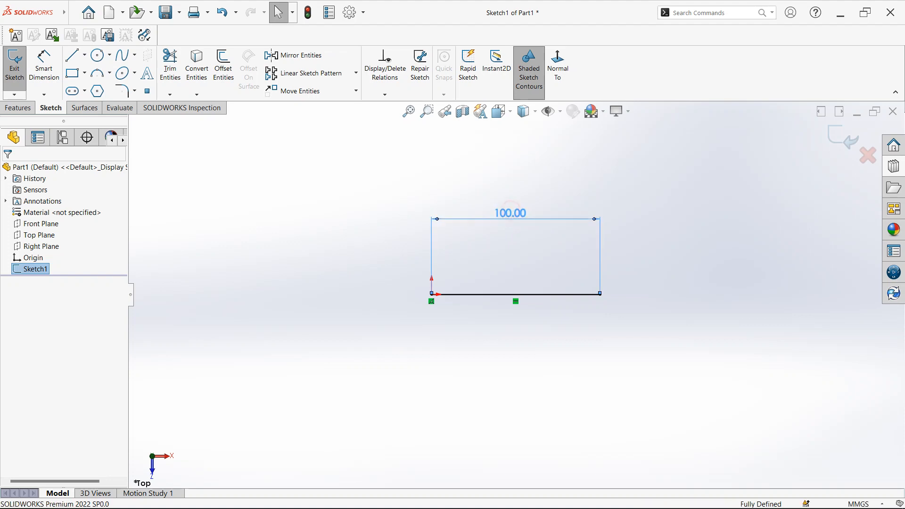
double_click(509, 215)
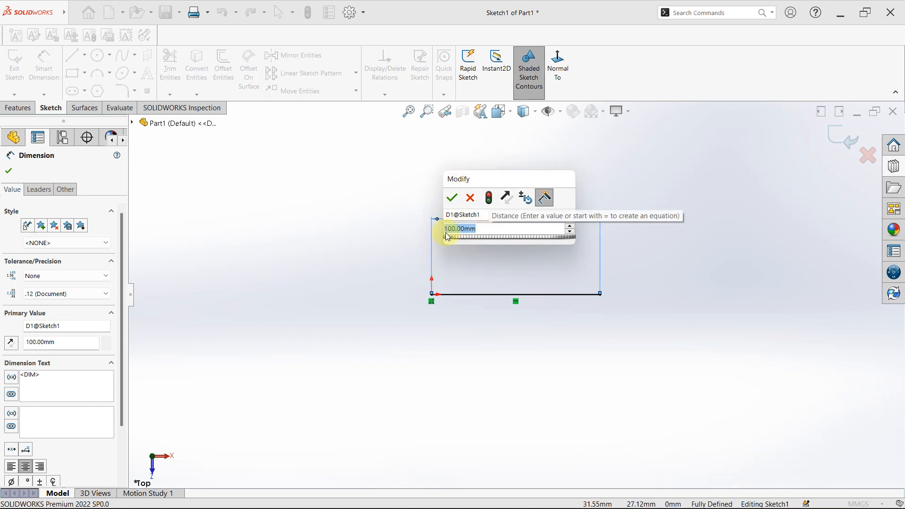
text(200)
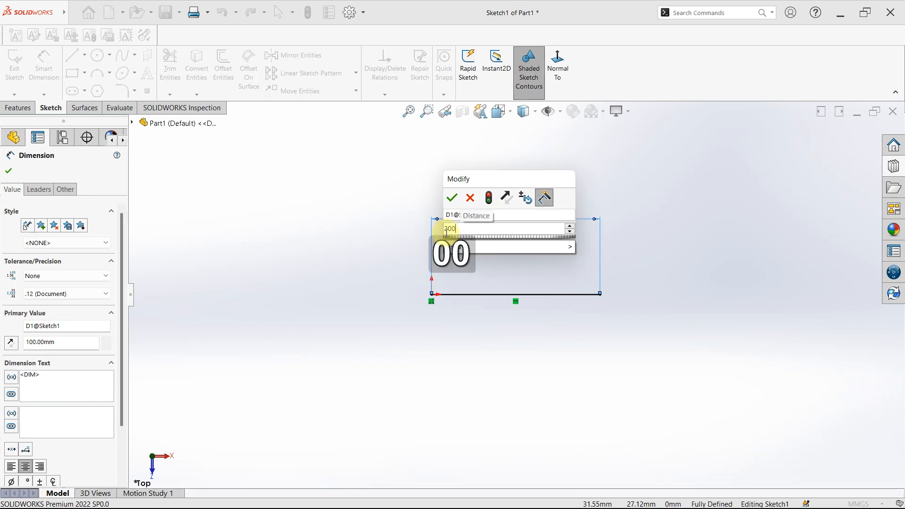
key(Return)
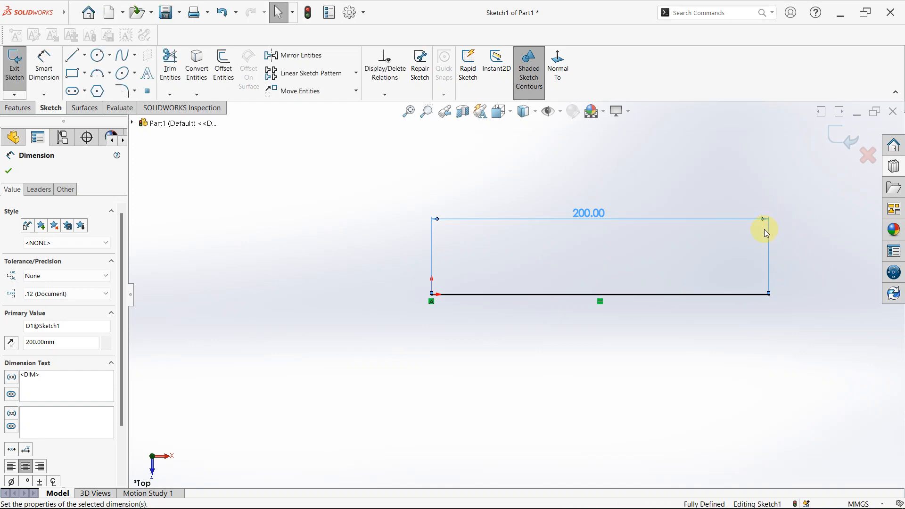
scroll(763, 233, down, 1)
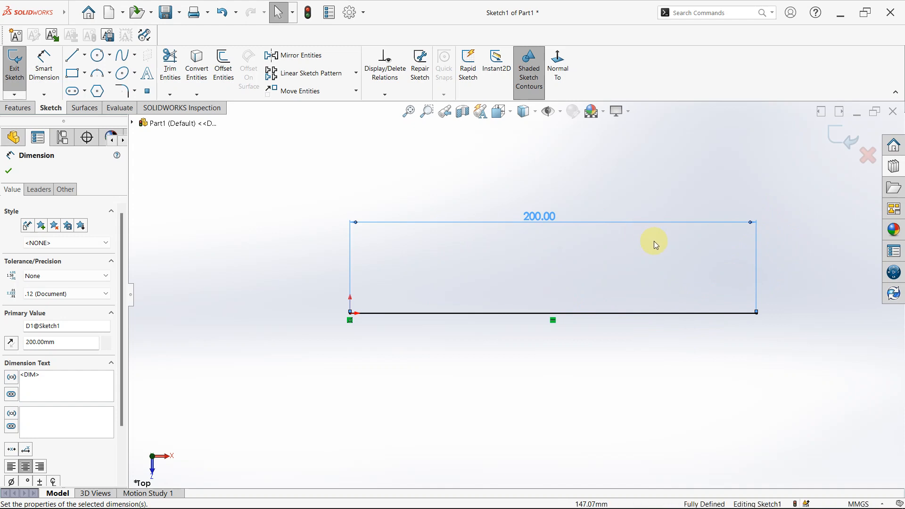
click(389, 160)
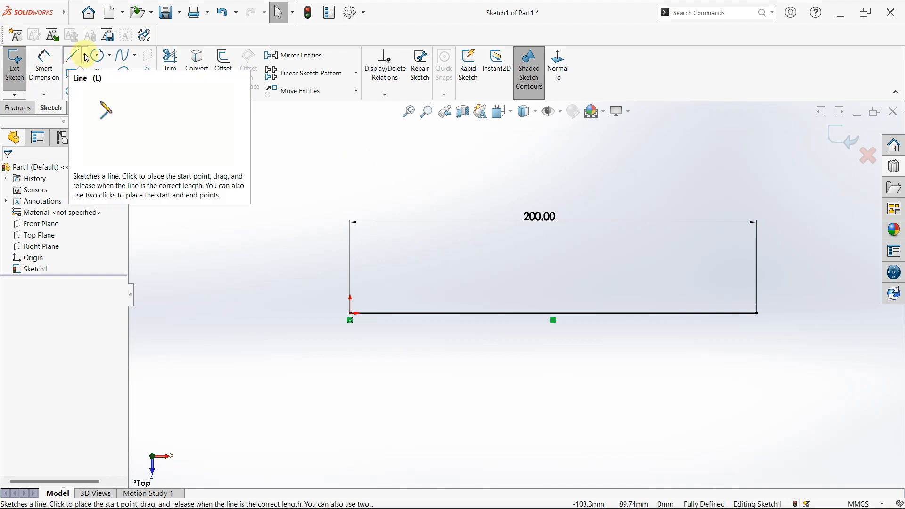
scroll(625, 339, up, 5)
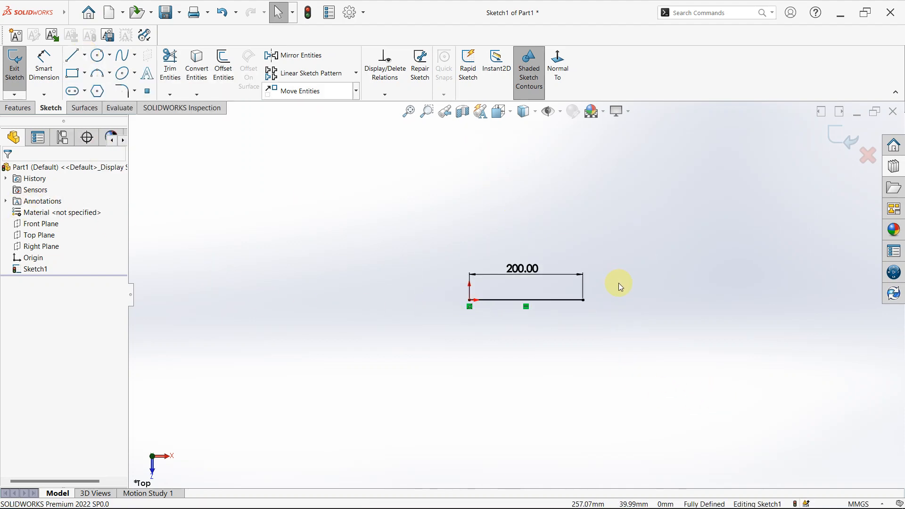
click(85, 56)
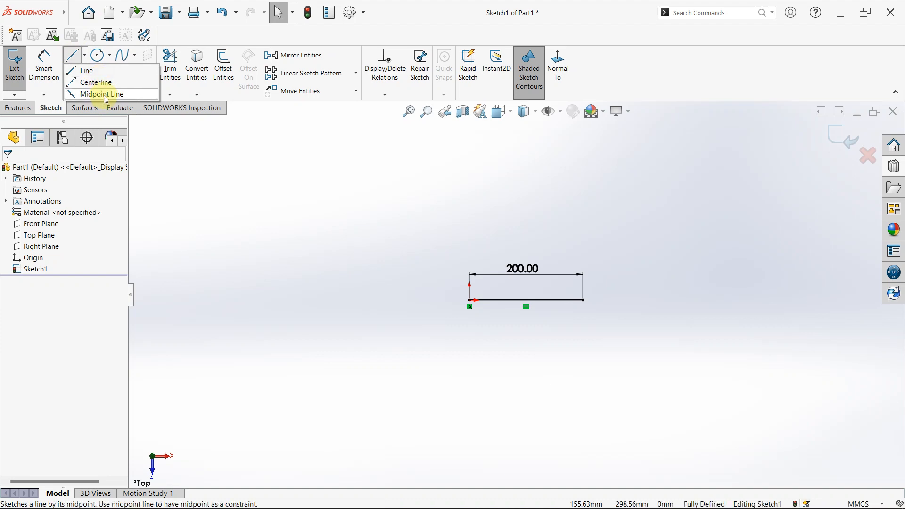
click(186, 227)
scroll(290, 290, up, 1)
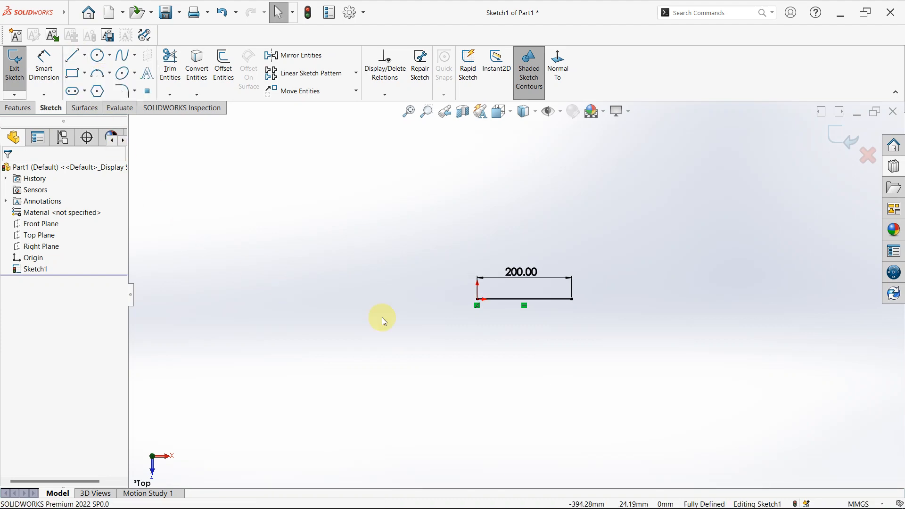
scroll(585, 313, down, 2)
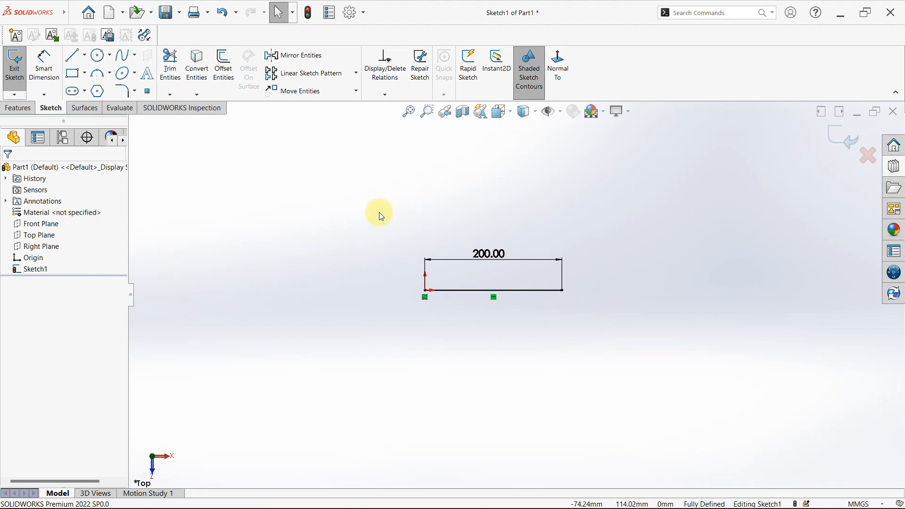
- Sketch a separate slanted line about 373 mm long, rising about 16° to the right, below the 200 mm line, and end the Line tool
click(73, 57)
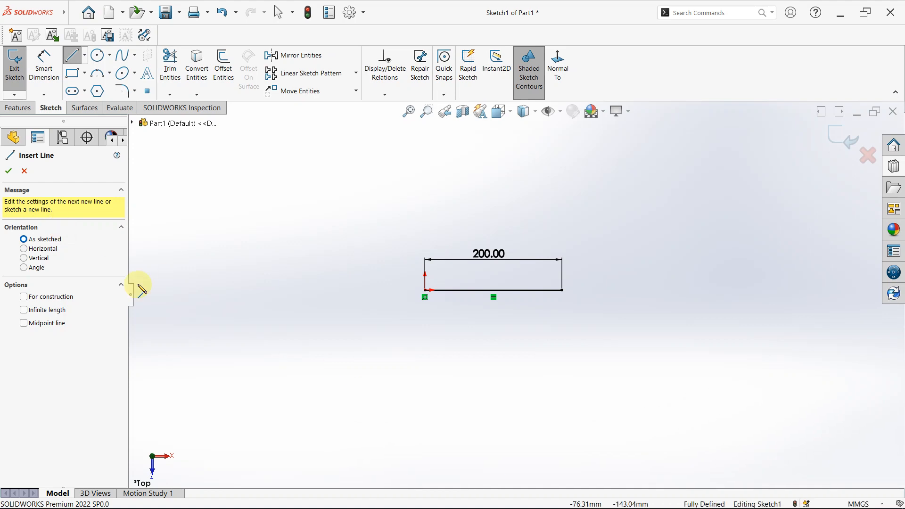
click(366, 387)
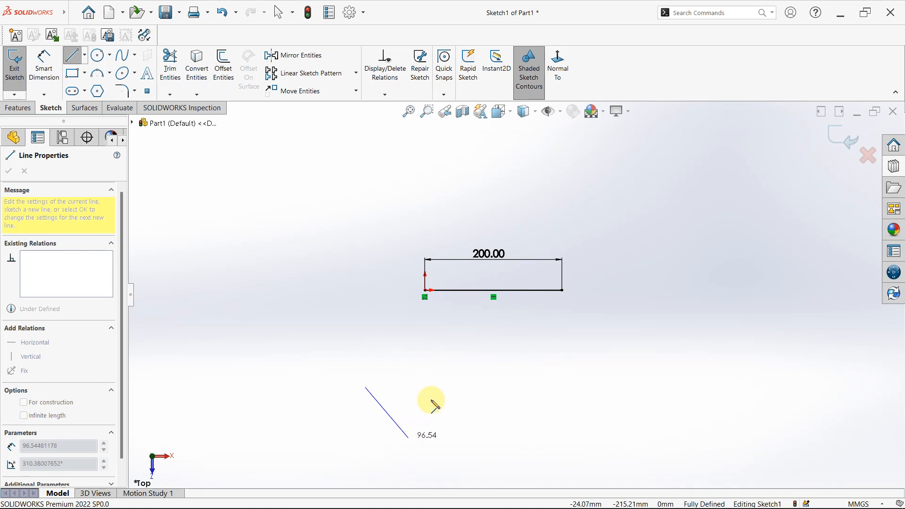
click(612, 318)
scroll(580, 320, up, 2)
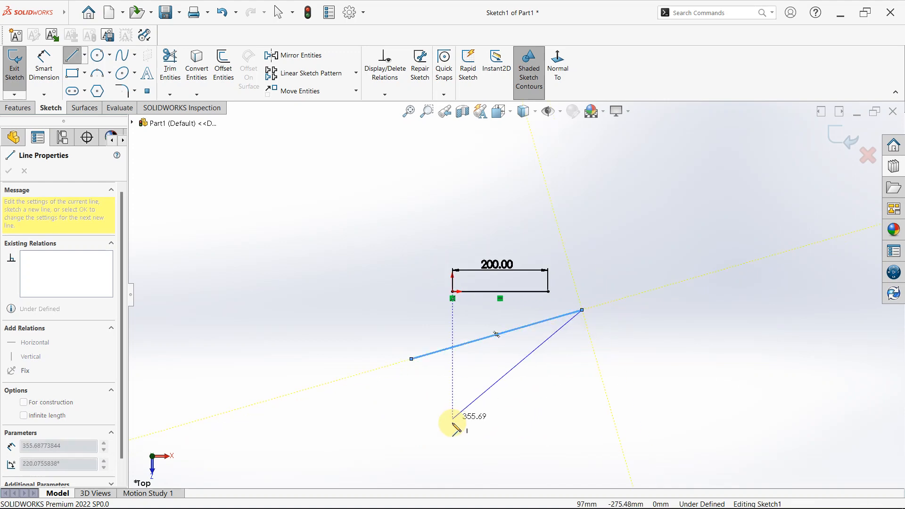
key(Escape)
key(Escape)
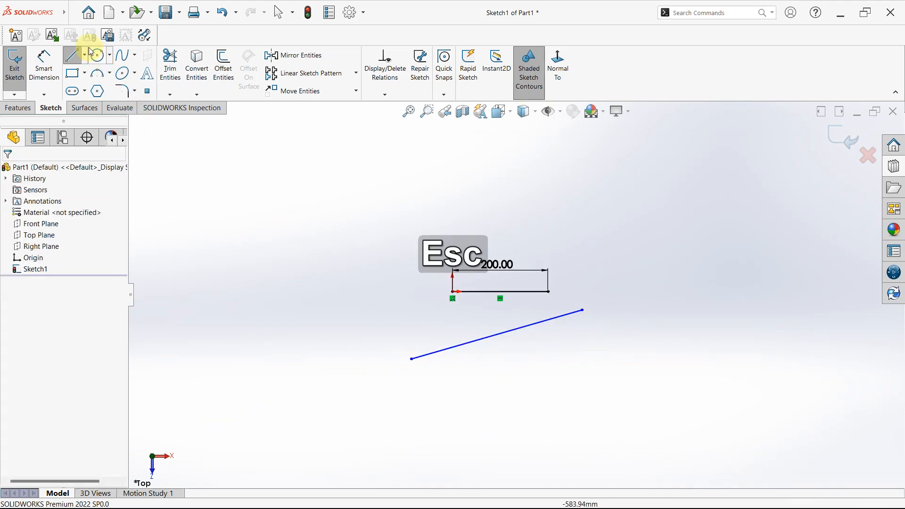
- Sketch a line about 437 mm long below the slanted line using the Horizontal orientation, and end the Line tool
click(74, 59)
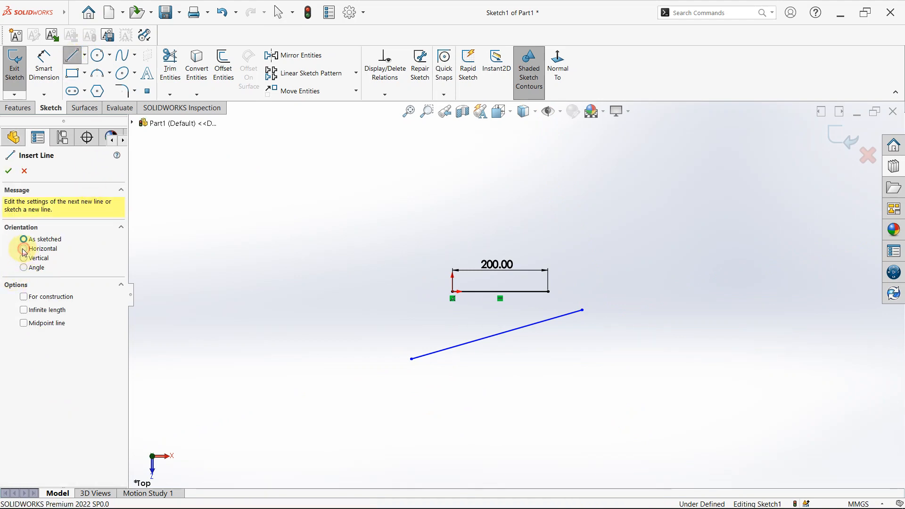
click(24, 249)
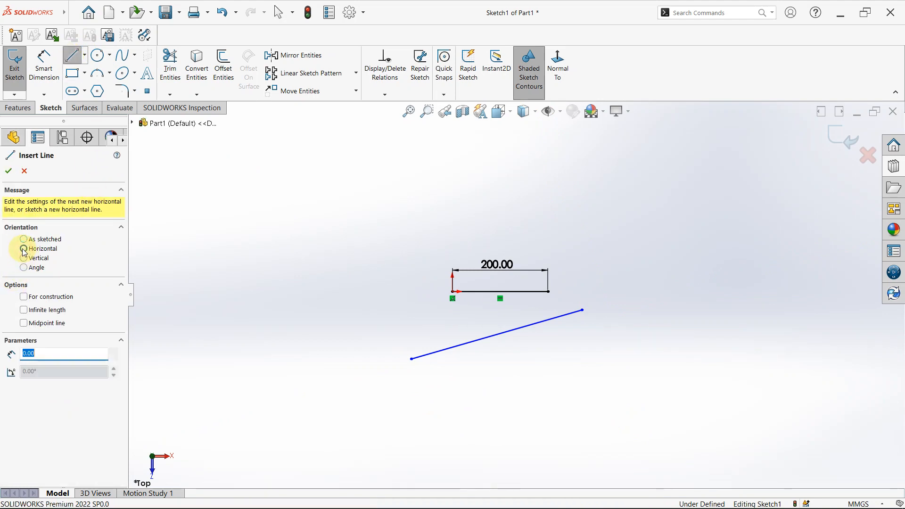
click(412, 406)
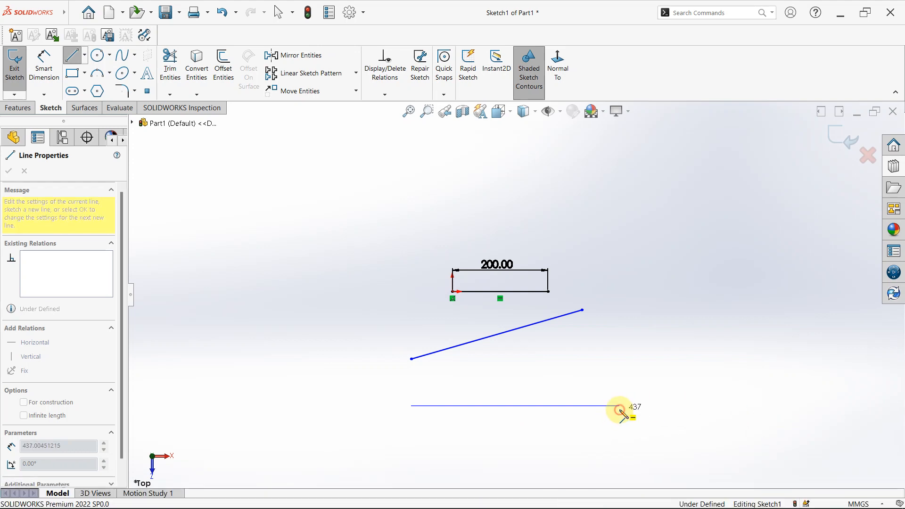
click(621, 410)
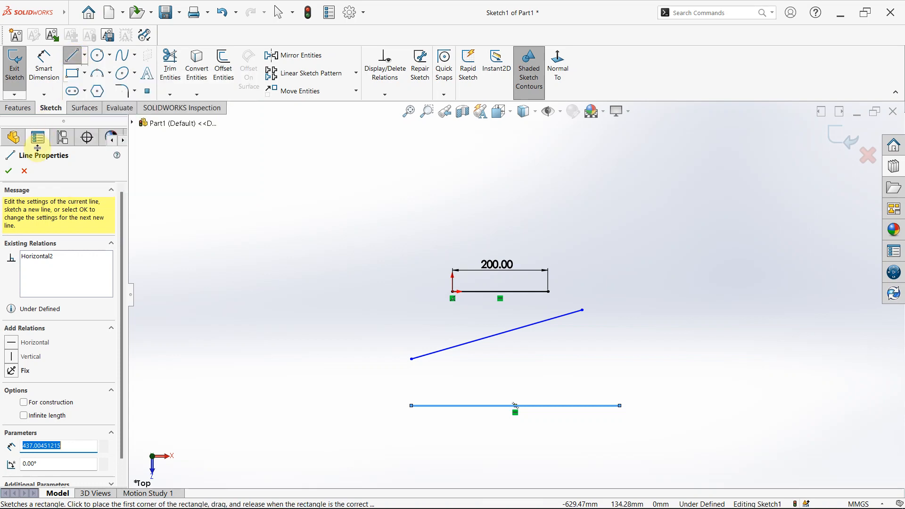
click(9, 171)
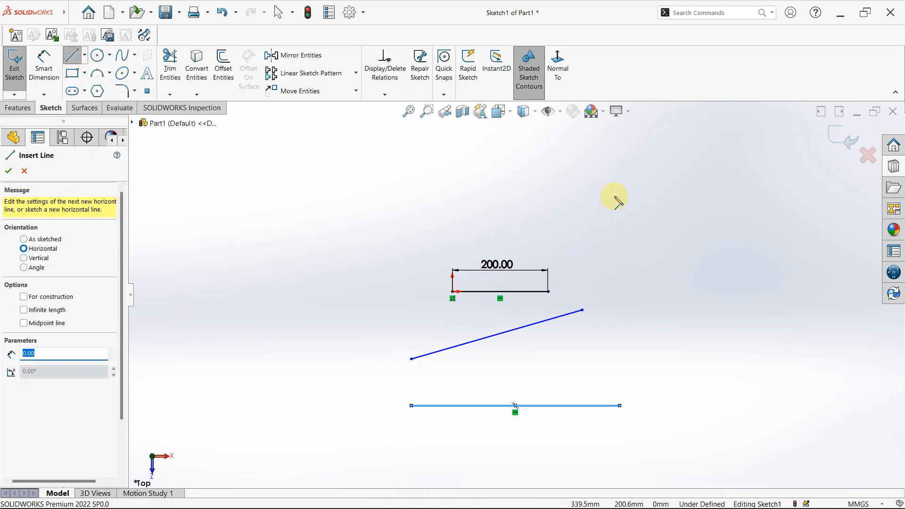
key(Escape)
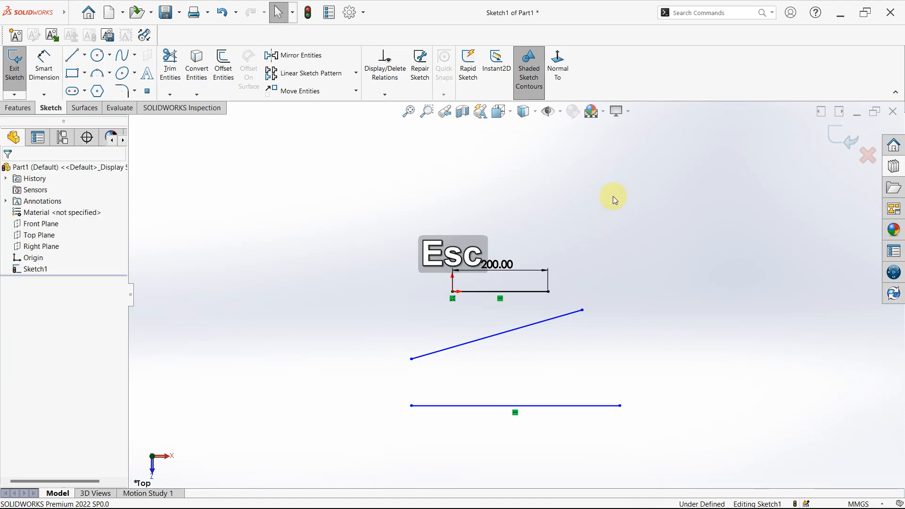
- Sketch a line about 288 mm long to the right of the existing lines using the Vertical orientation
click(71, 56)
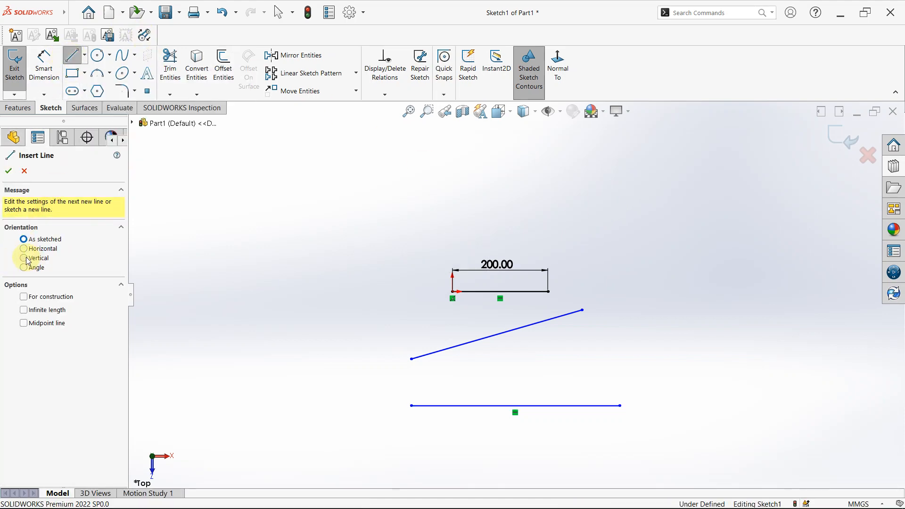
click(26, 259)
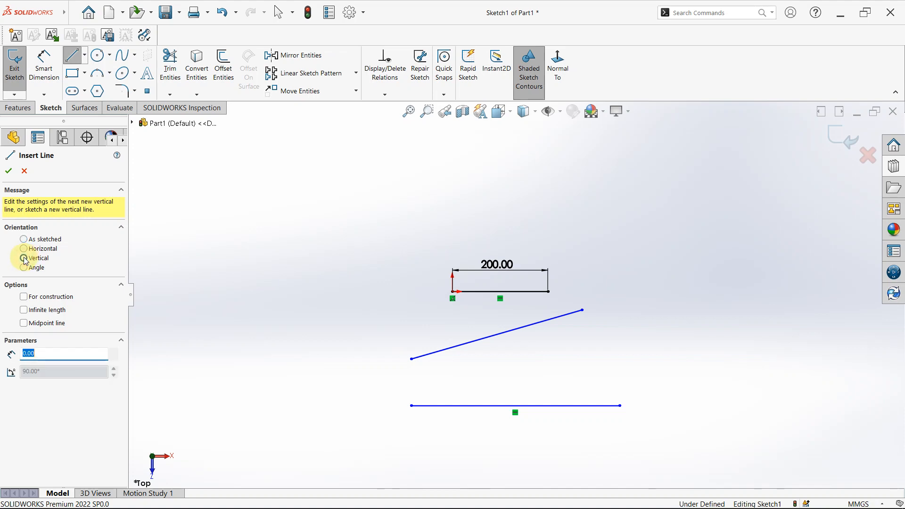
click(684, 412)
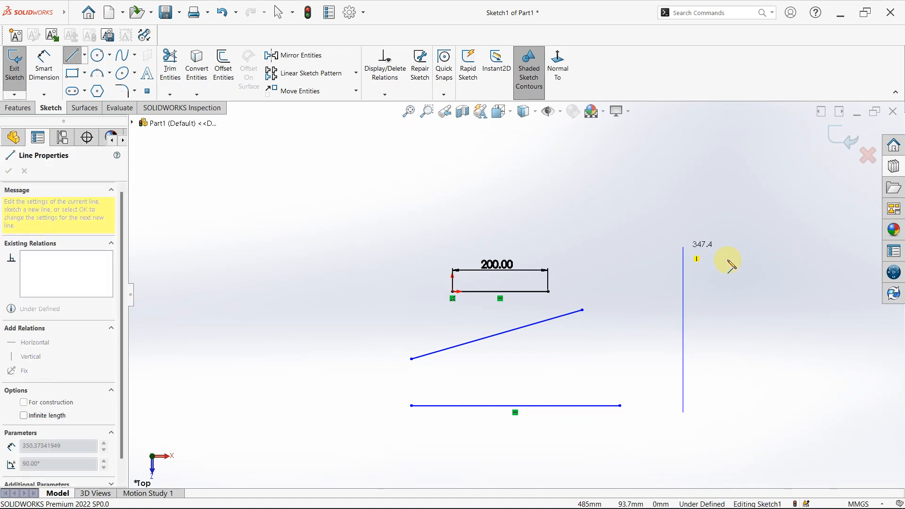
click(690, 277)
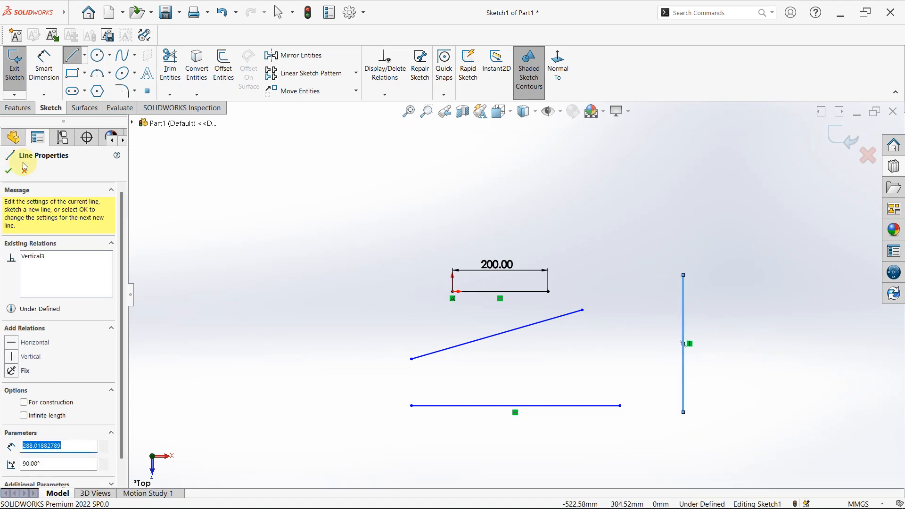
click(10, 172)
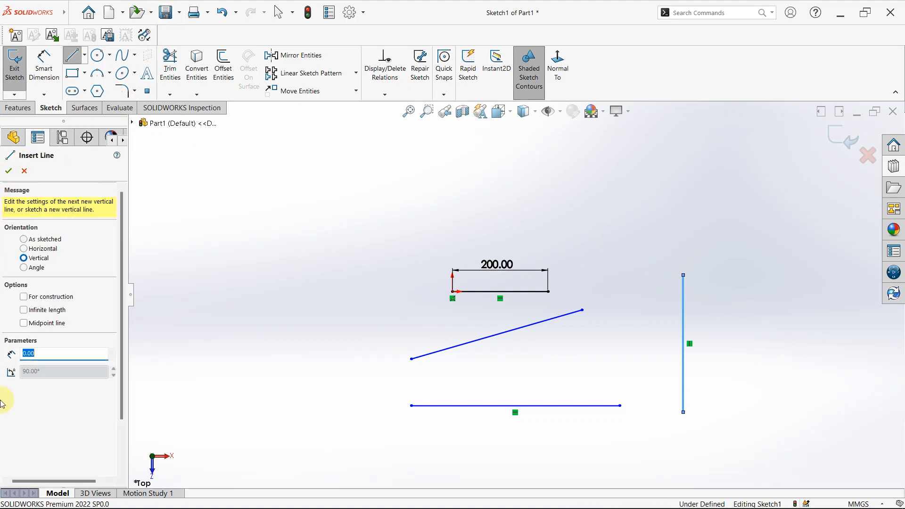
- Sketch a line about 940 mm long at about 139° to the left of the other lines using the Angle orientation, and end the Line tool
scroll(631, 328, up, 2)
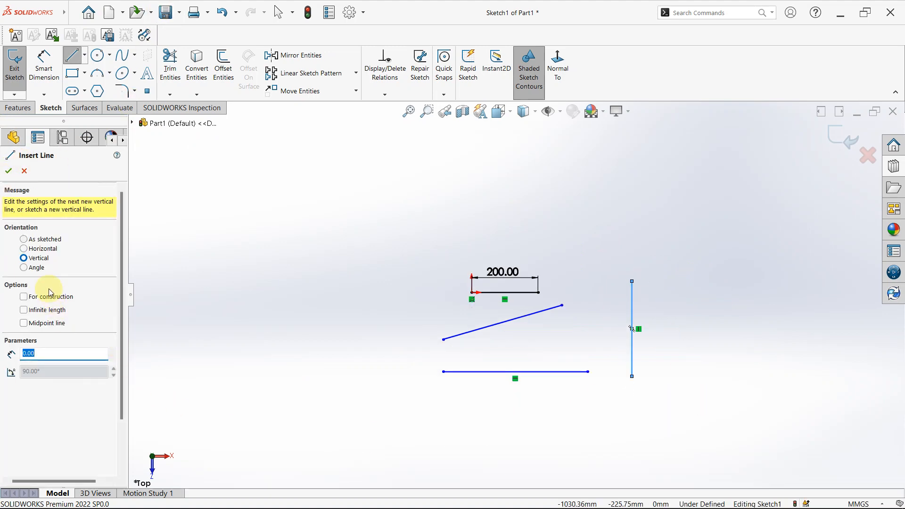
click(23, 268)
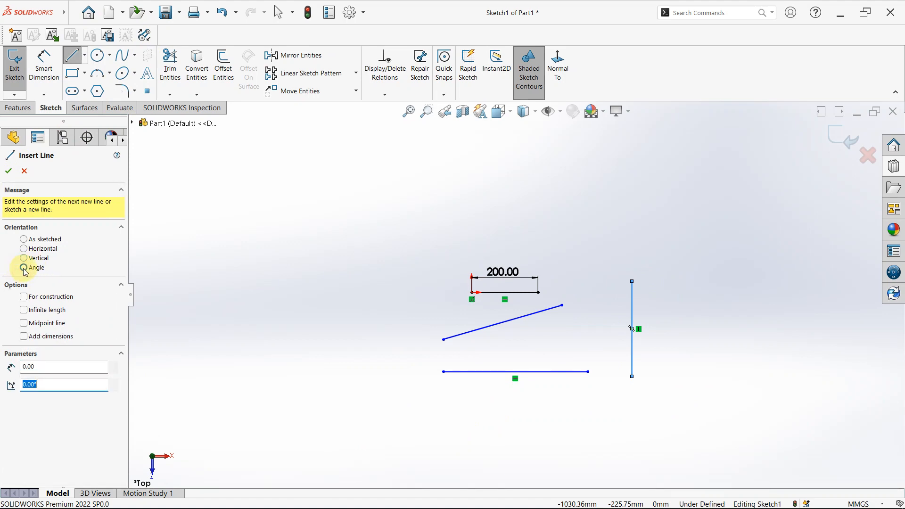
click(323, 463)
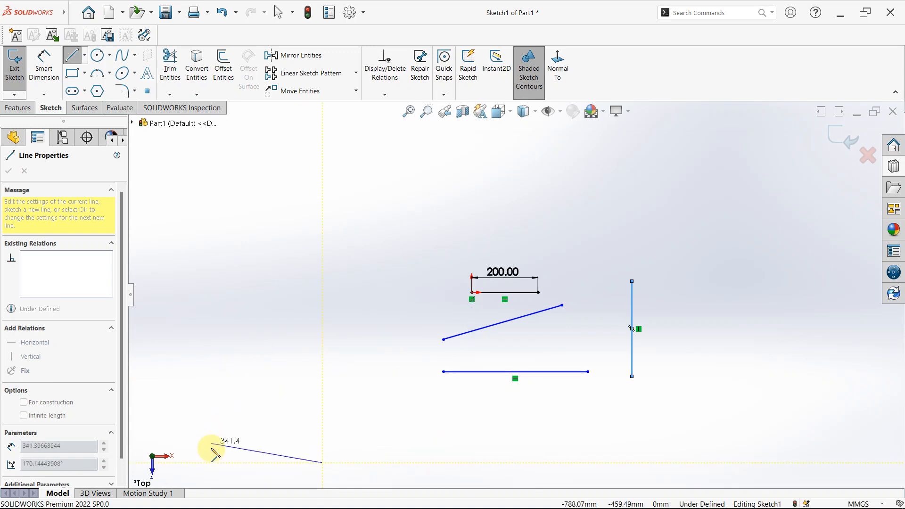
scroll(364, 345, up, 3)
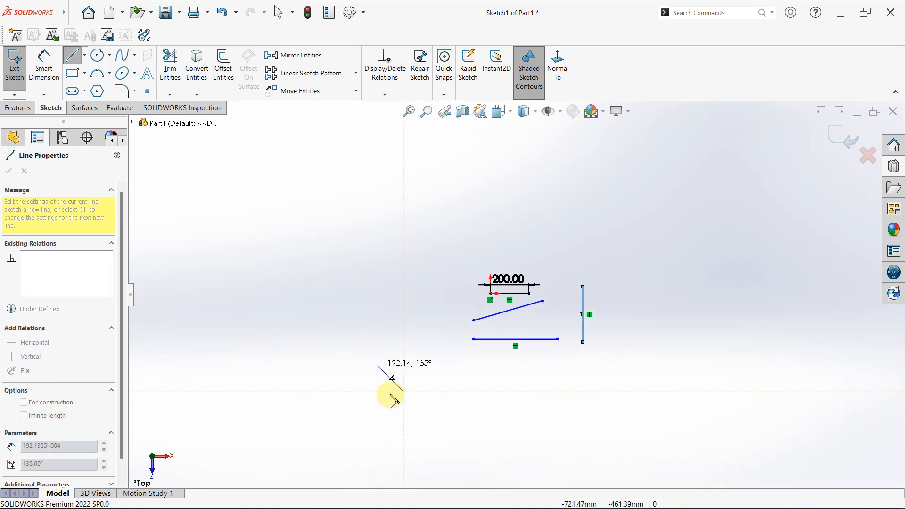
scroll(435, 348, up, 2)
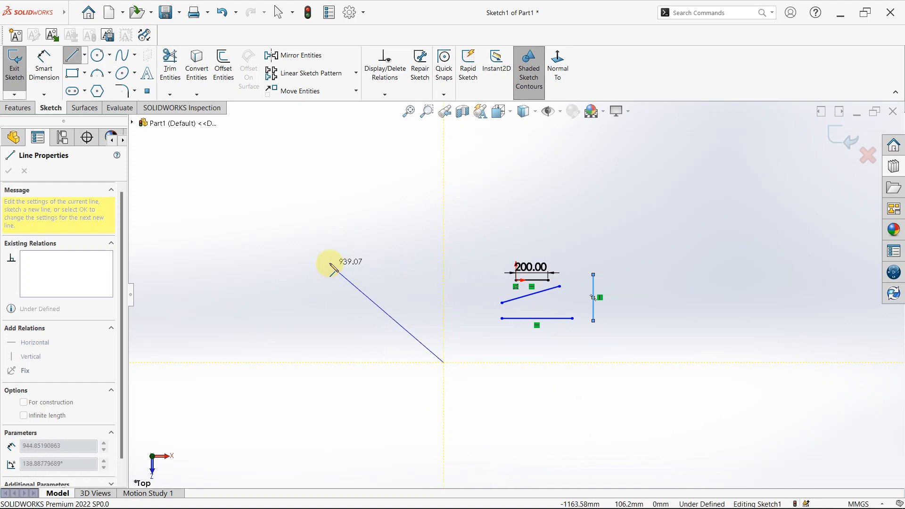
click(330, 263)
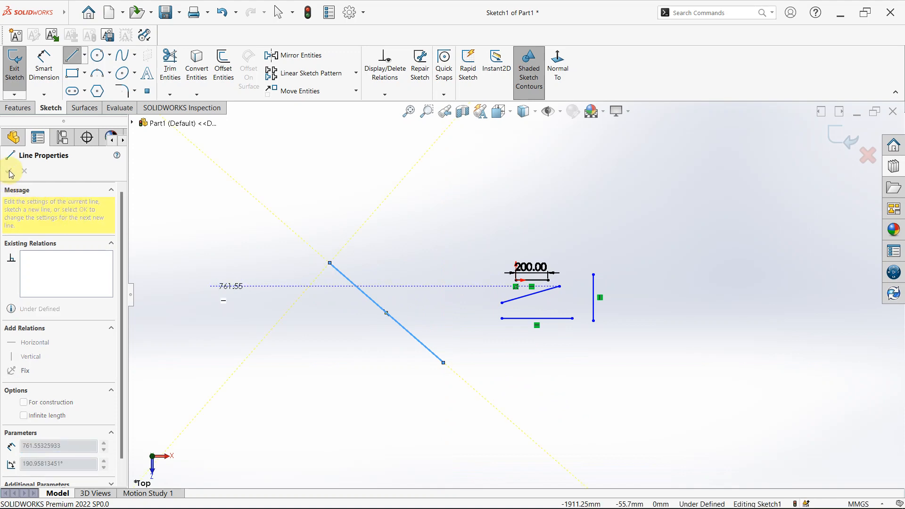
key(Escape)
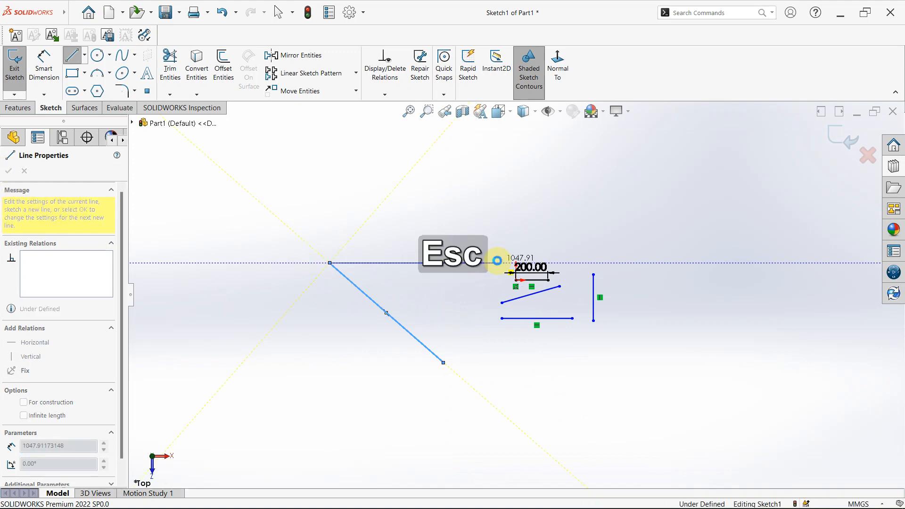
- Sketch an as-sketched vertical line about 1386 mm long upward through the existing horizontal lines, and end the Line tool
click(72, 55)
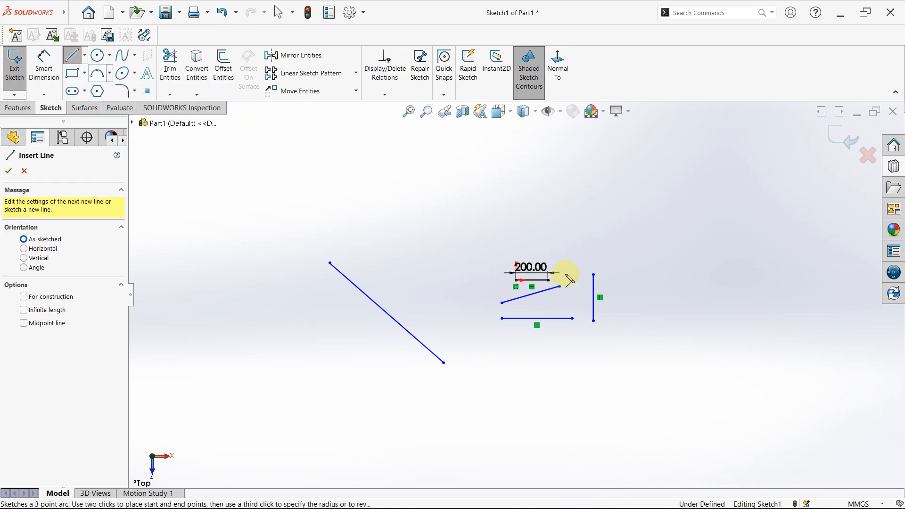
click(541, 383)
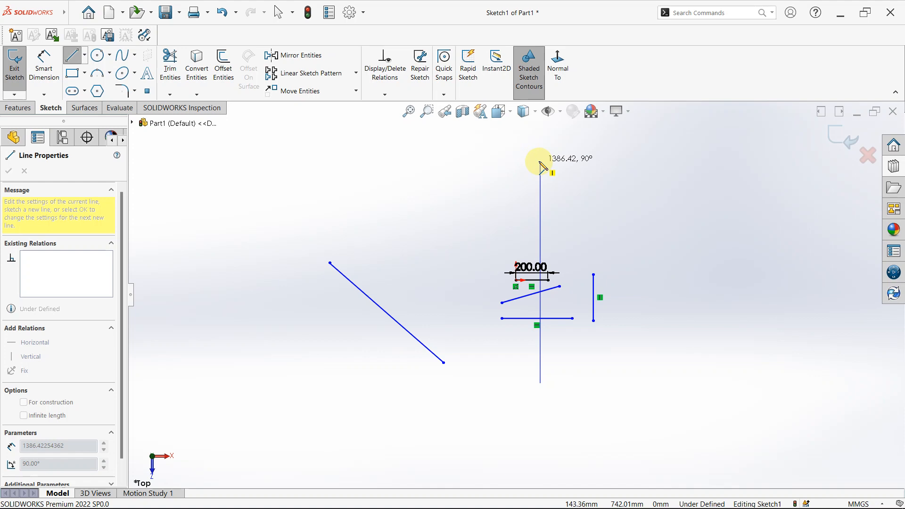
click(541, 163)
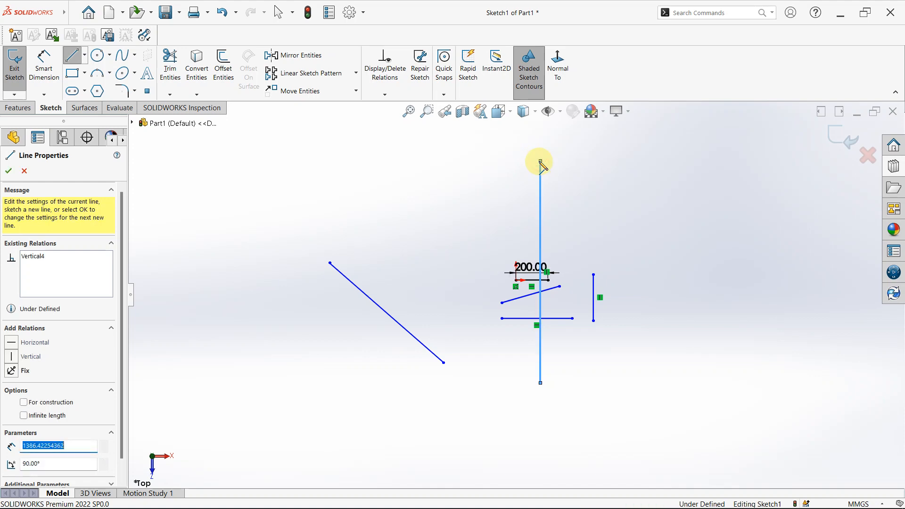
mouse_move(414, 508)
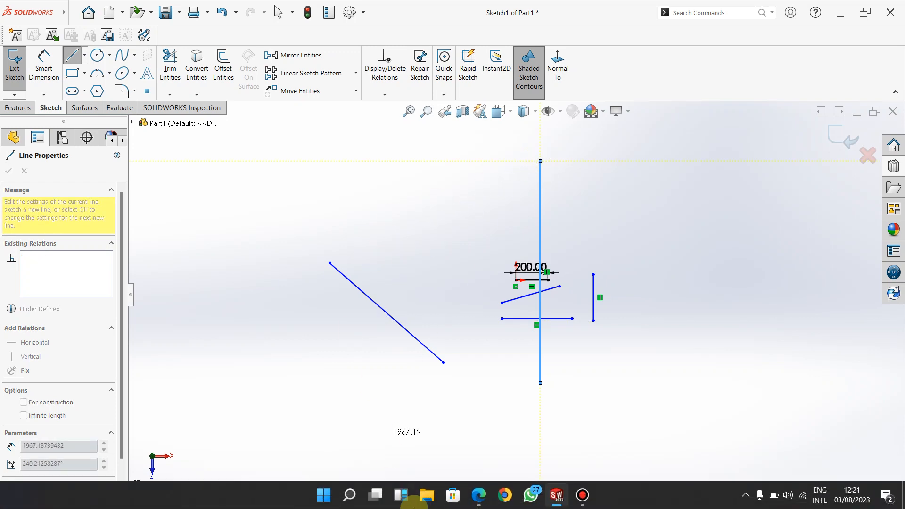
key(Escape)
key(Escape)
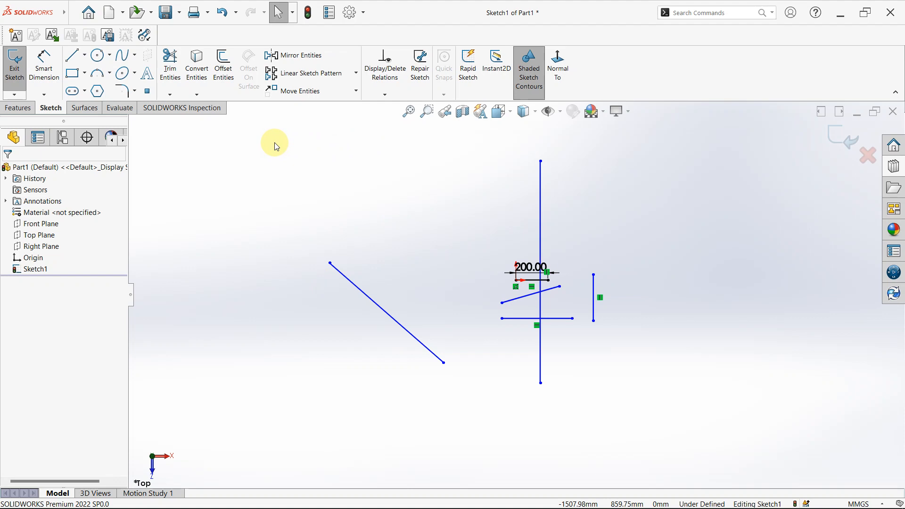
key(ctrl)
key(ctrl+a)
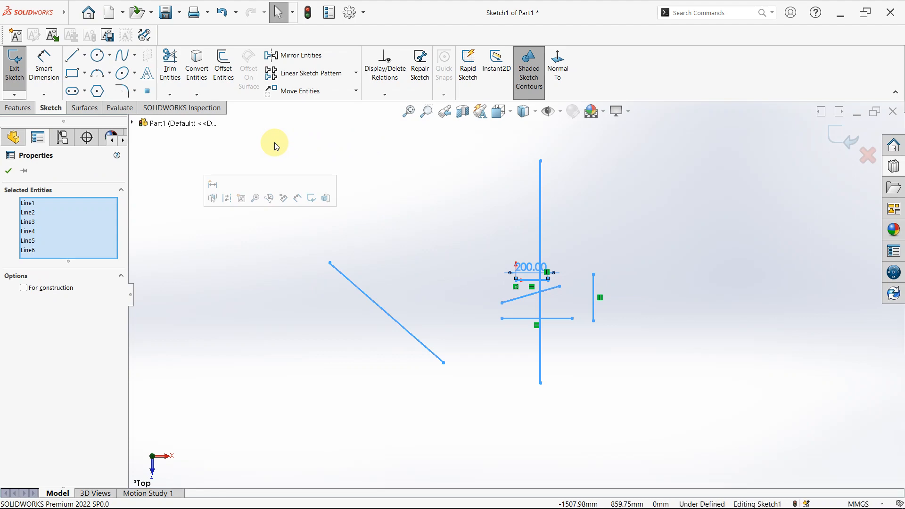
right_click(73, 231)
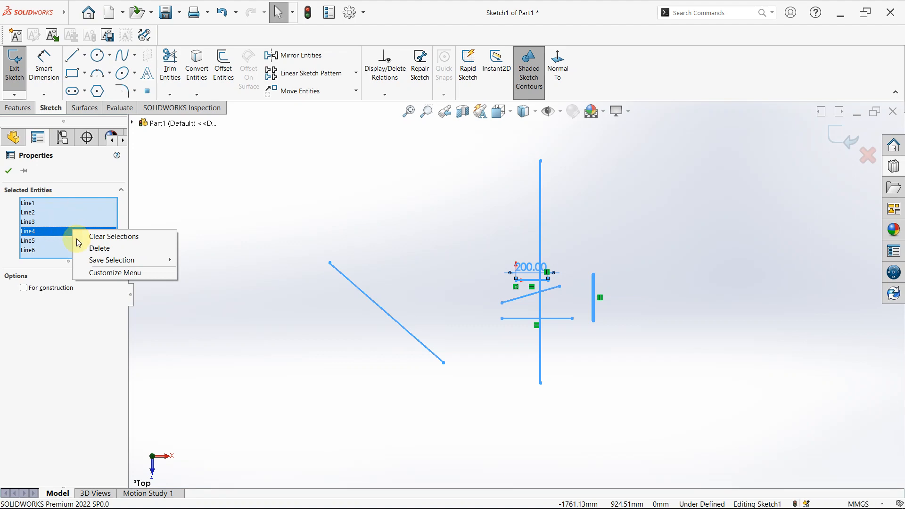
click(95, 237)
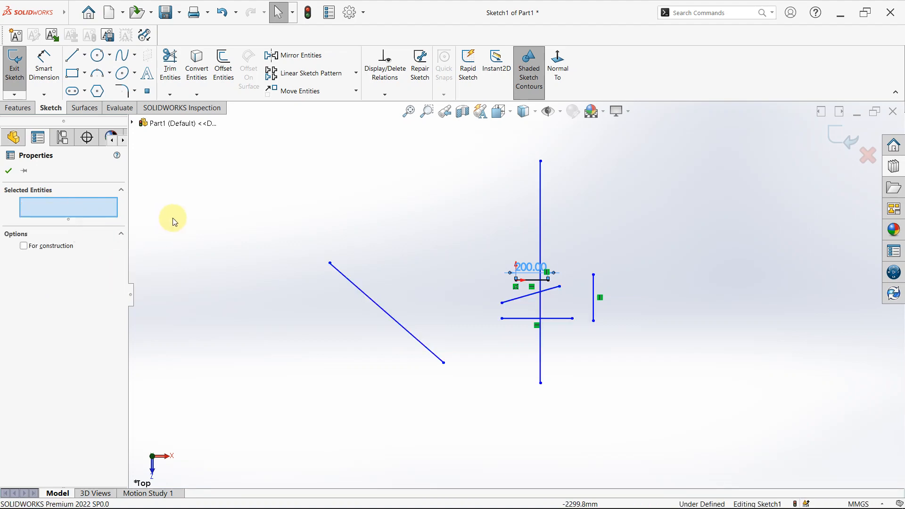
- Delete all the lines in the sketch together with the 200 mm dimension
mouse_move(248, 159)
mouse_down()
mouse_move(494, 327)
mouse_move(656, 412)
mouse_up()
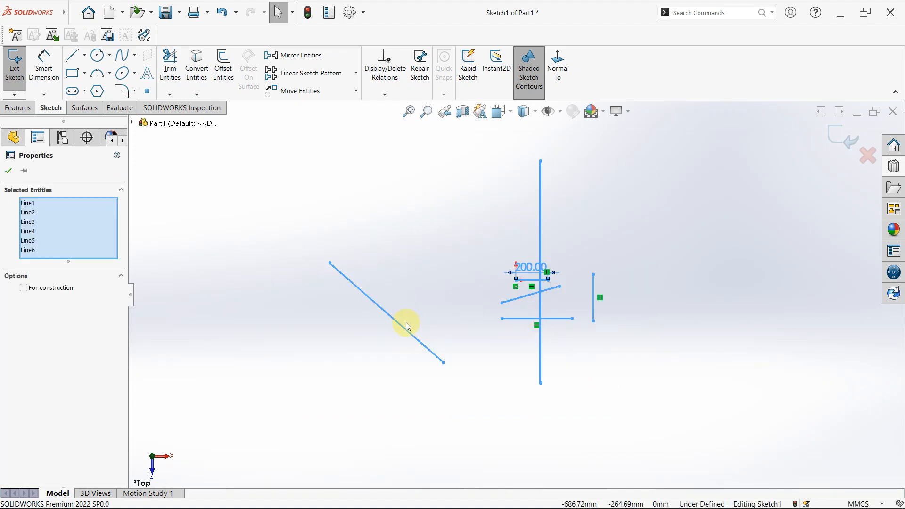
key(Delete)
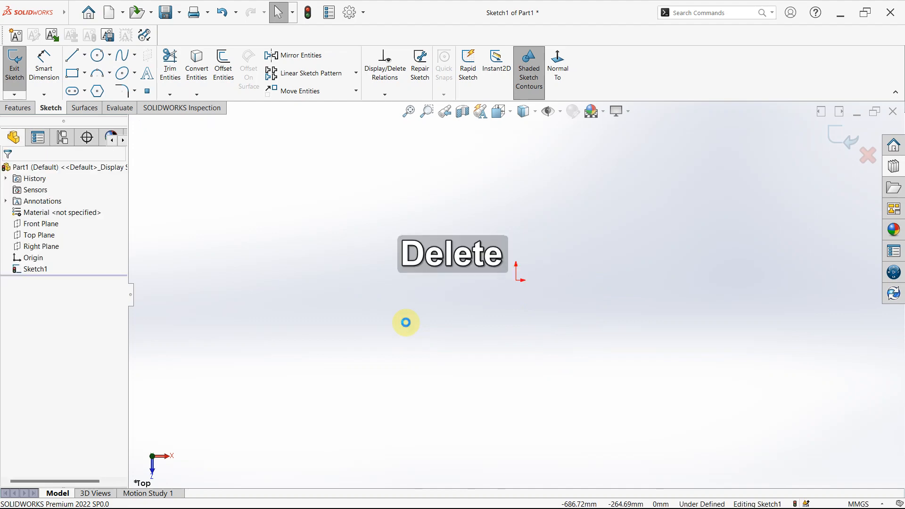
- Sketch a horizontal line about 1684 mm long above the origin with the Line tool, and end the chain after that segment
click(85, 57)
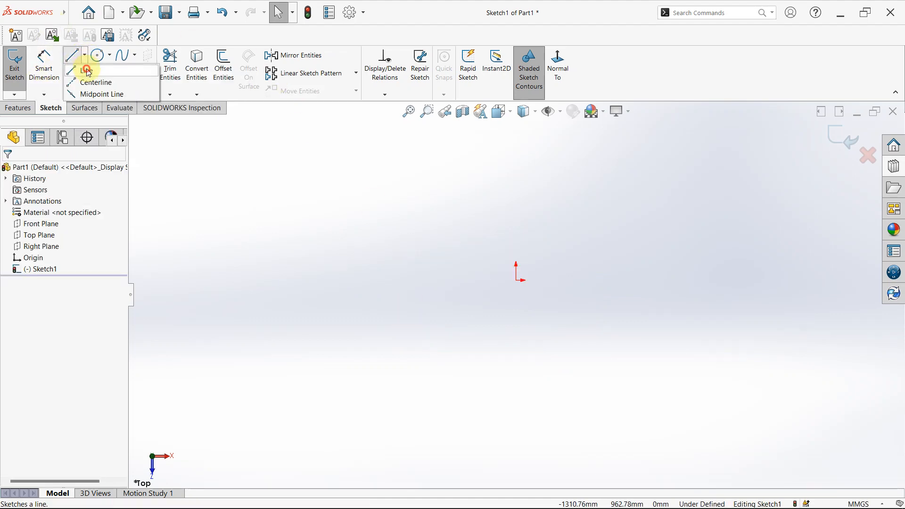
click(88, 70)
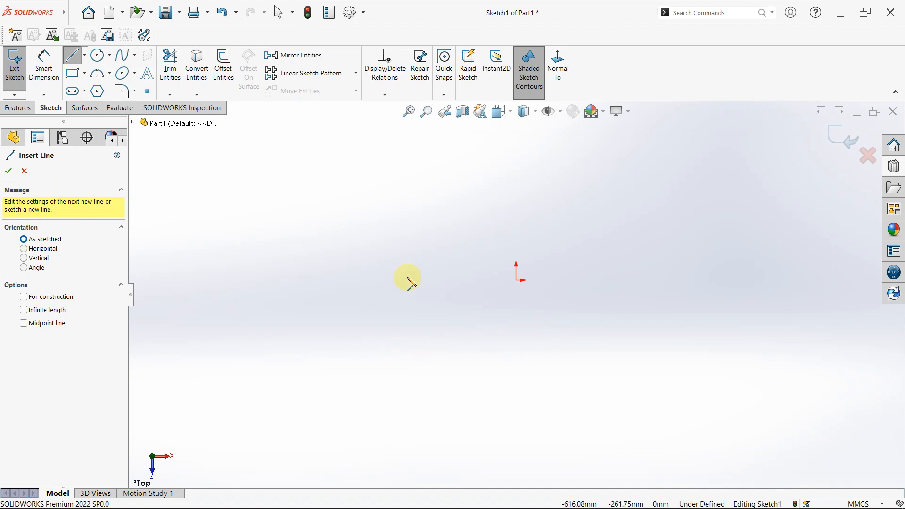
click(345, 207)
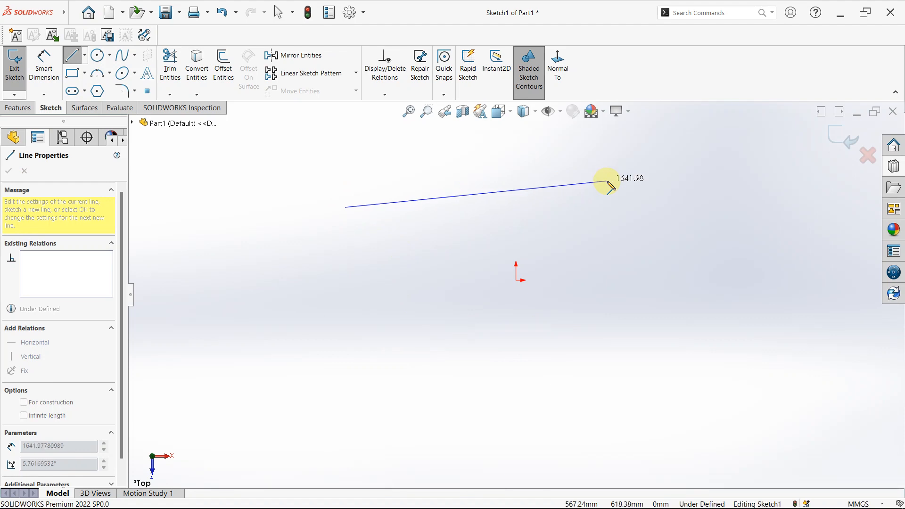
click(615, 207)
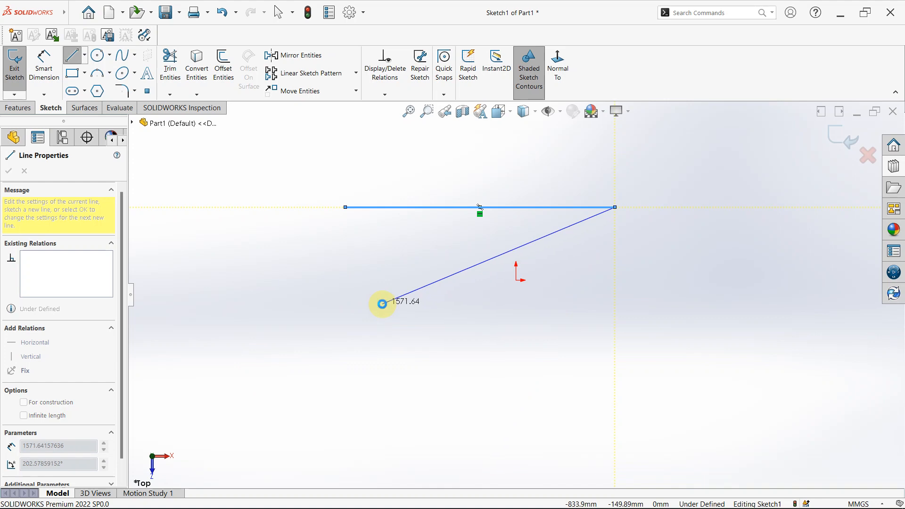
key(Escape)
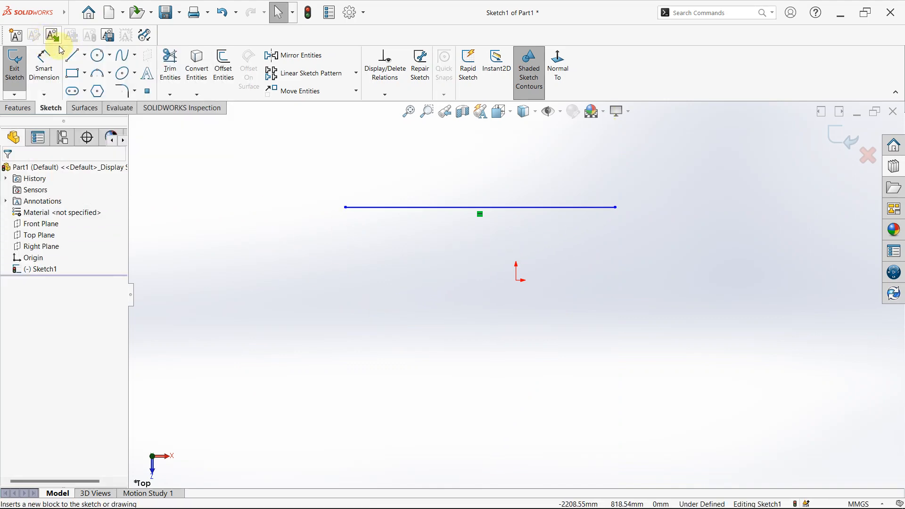
- Sketch a vertical line about 1183 mm long downward from just below the horizontal line, and end the Line tool
click(73, 55)
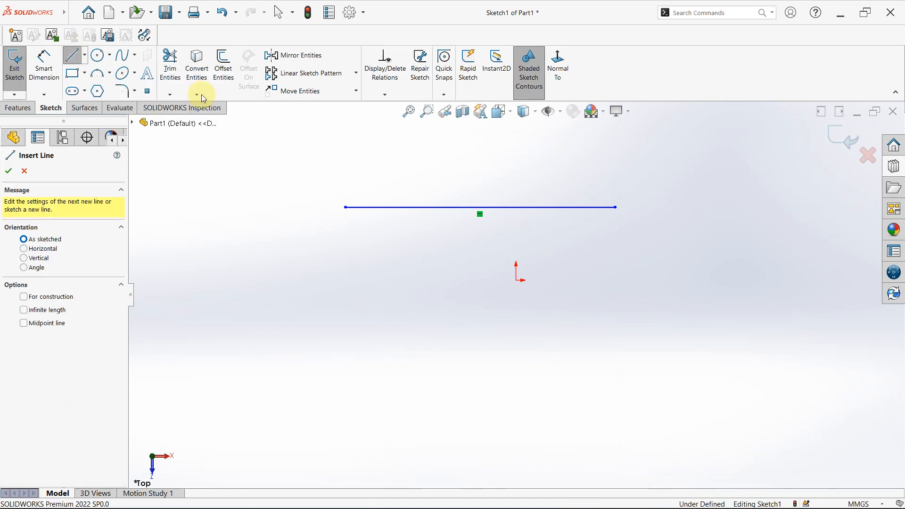
click(479, 230)
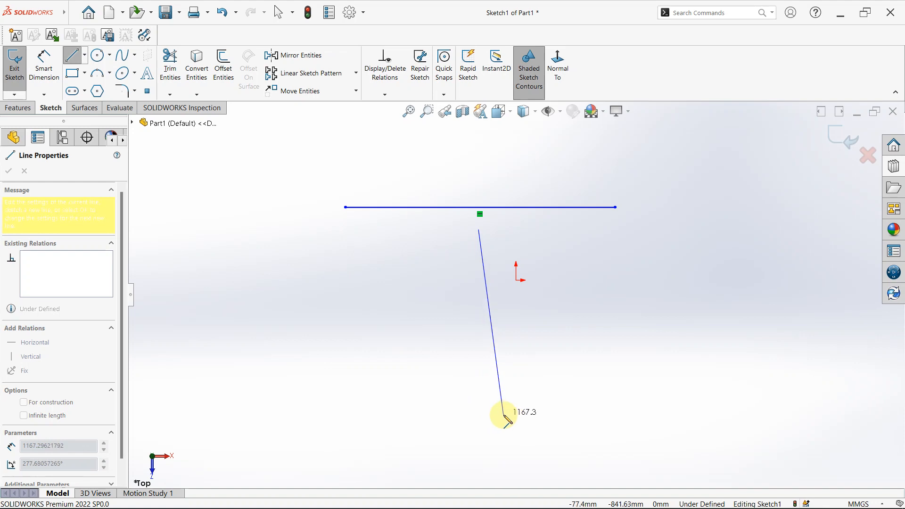
click(479, 418)
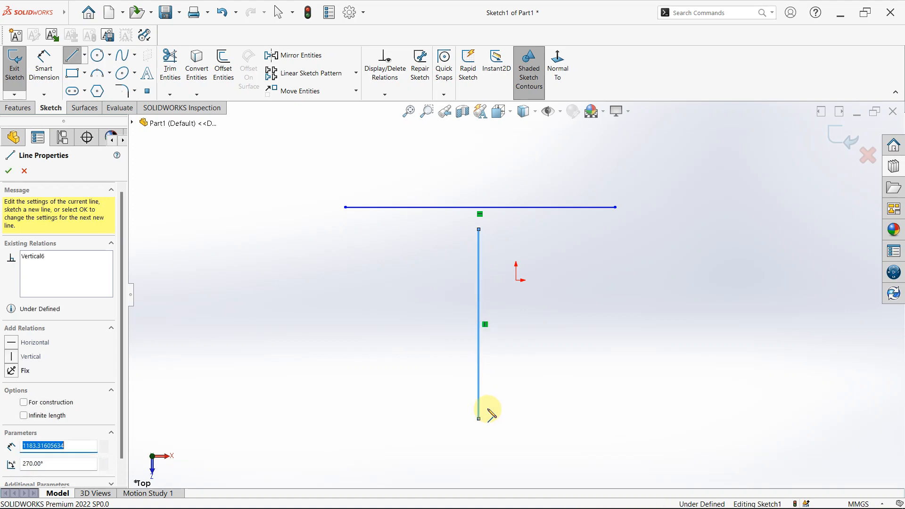
key(Escape)
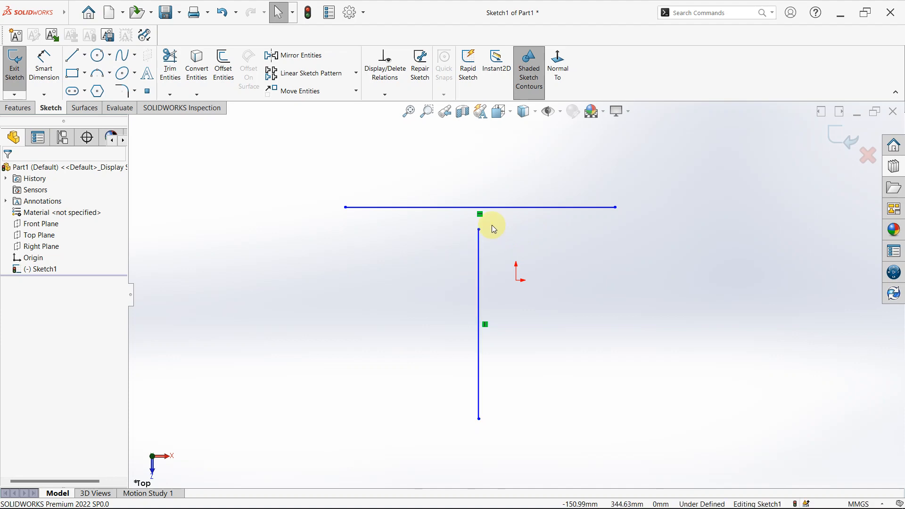
- Convert the horizontal line above the origin to construction geometry and deselect it
click(393, 210)
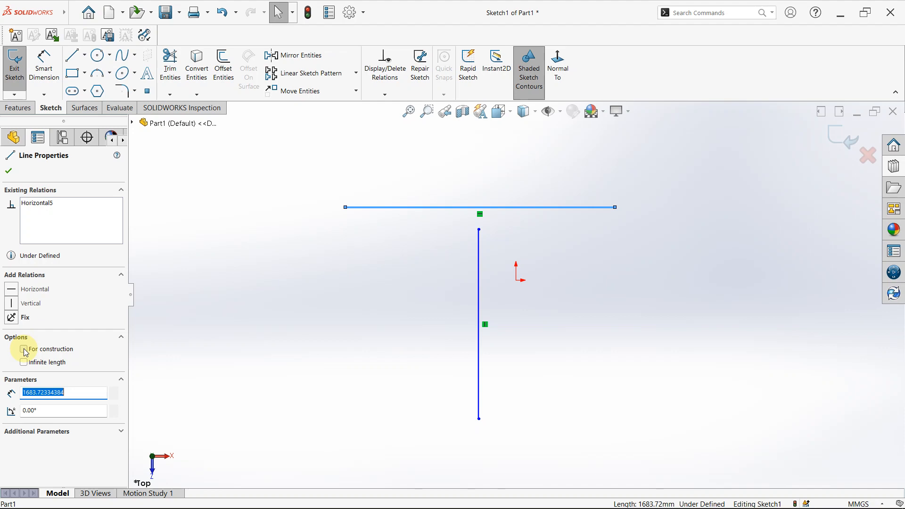
click(24, 350)
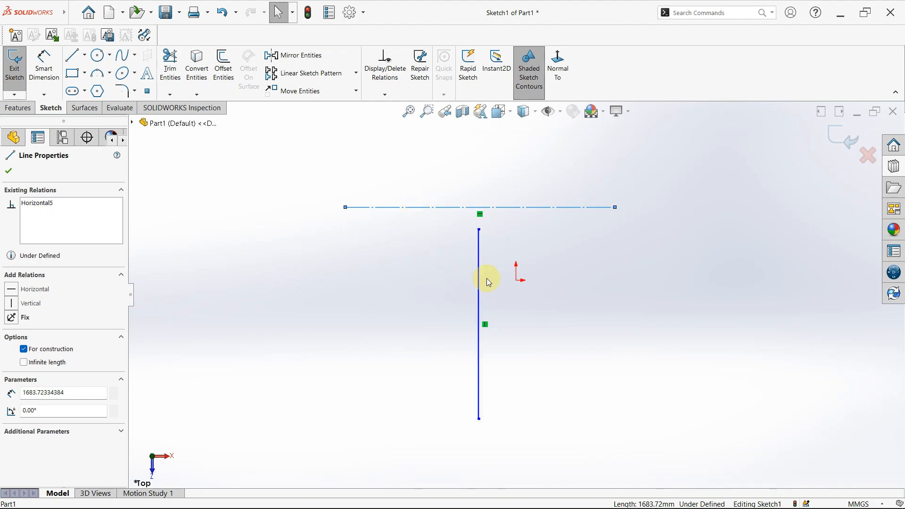
click(262, 296)
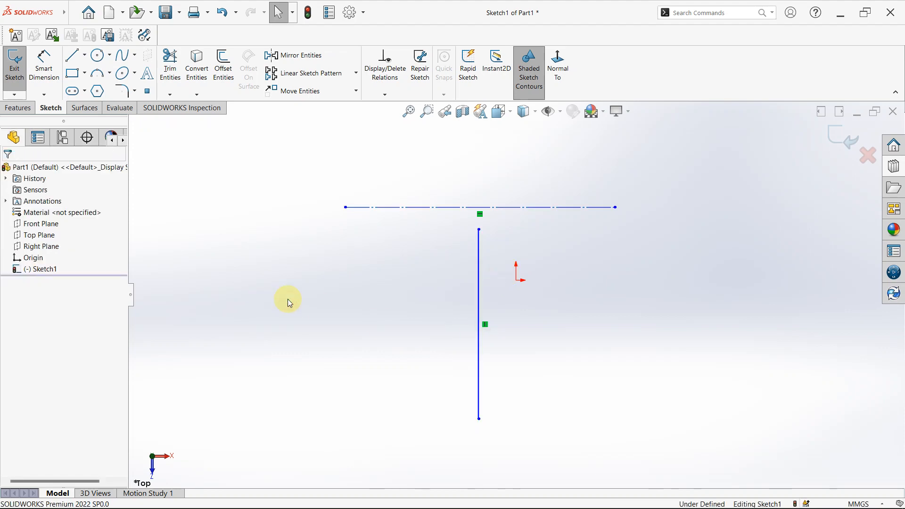
- Try the infinite length option on the vertical line, and switch it off again
click(480, 262)
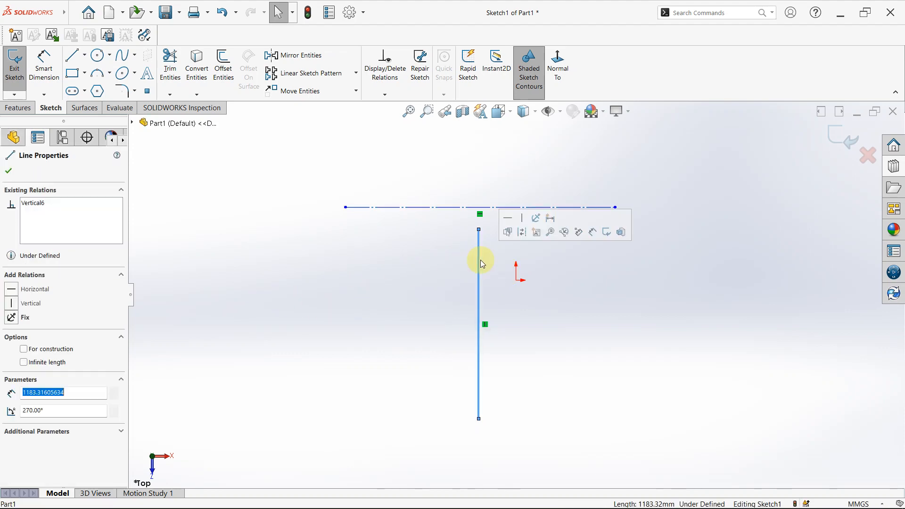
click(24, 363)
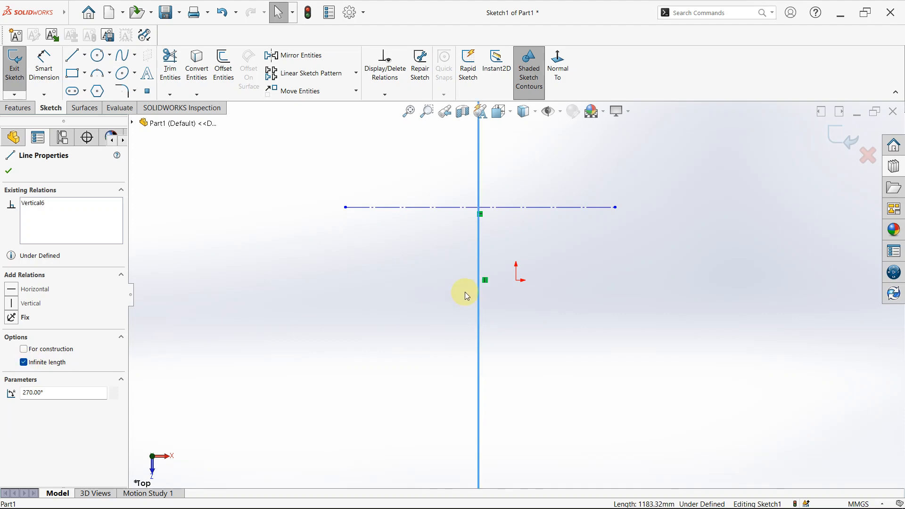
scroll(495, 283, up, 5)
scroll(520, 286, down, 4)
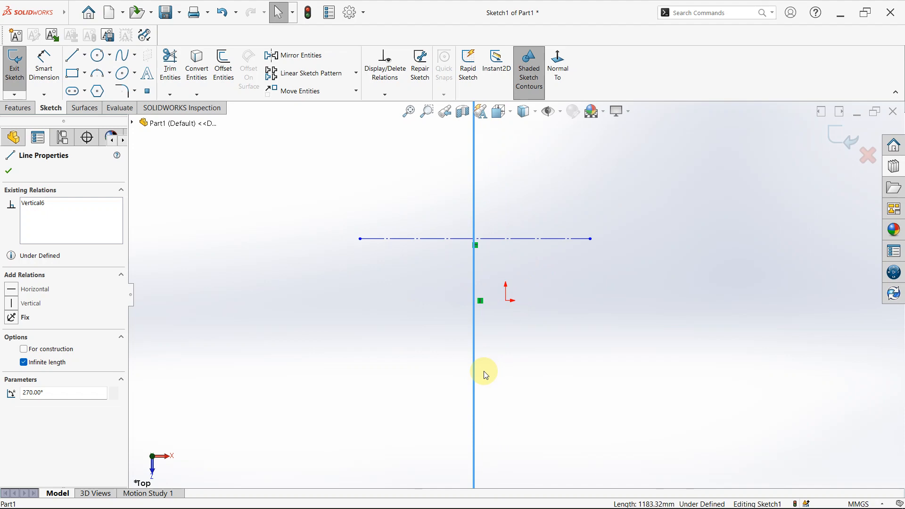
scroll(490, 319, down, 2)
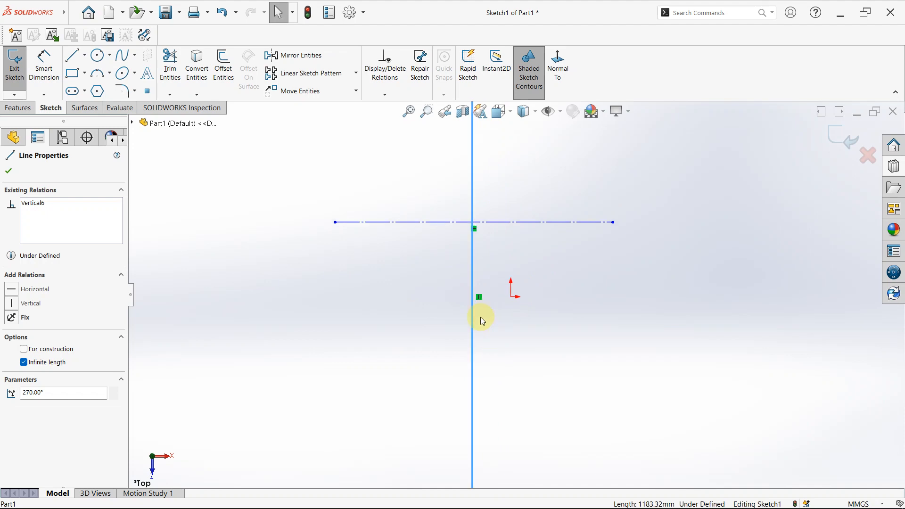
click(23, 363)
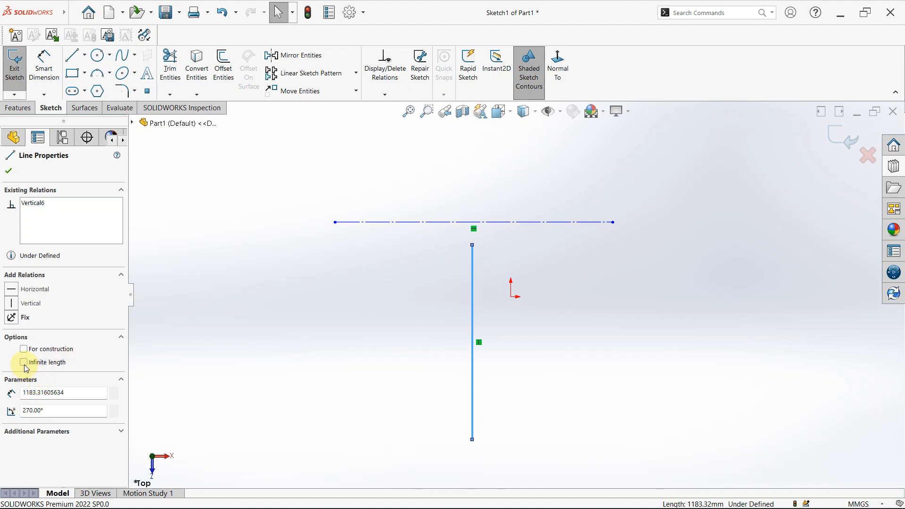
- Set the vertical line's length to 200 mm and deselect it
click(86, 396)
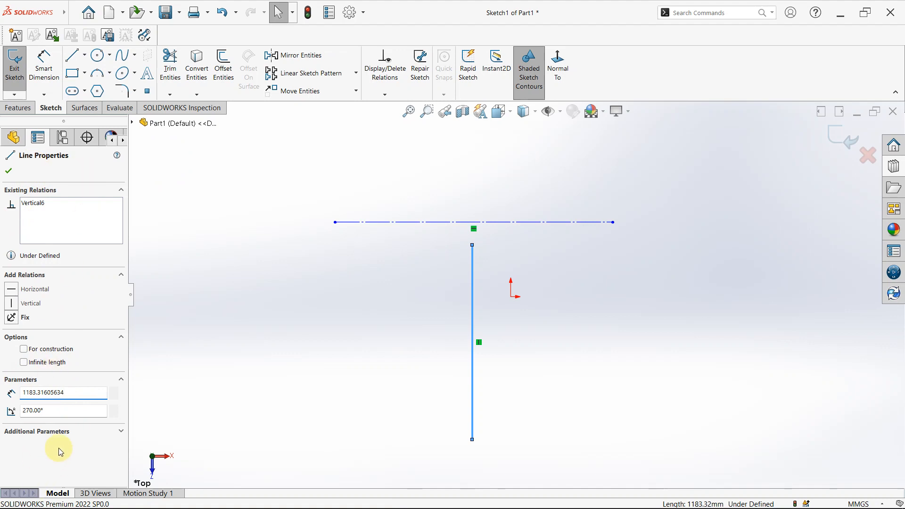
click(72, 395)
drag(71, 395, 17, 397)
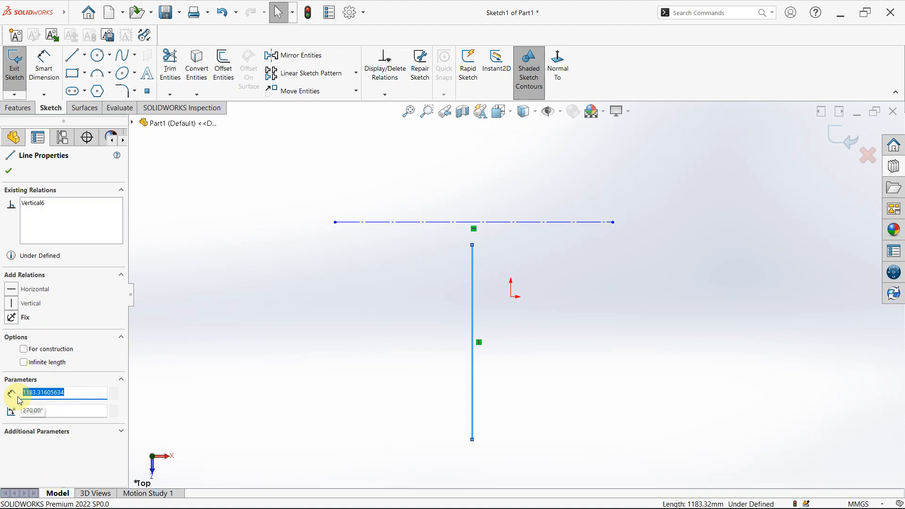
key(BackSpace)
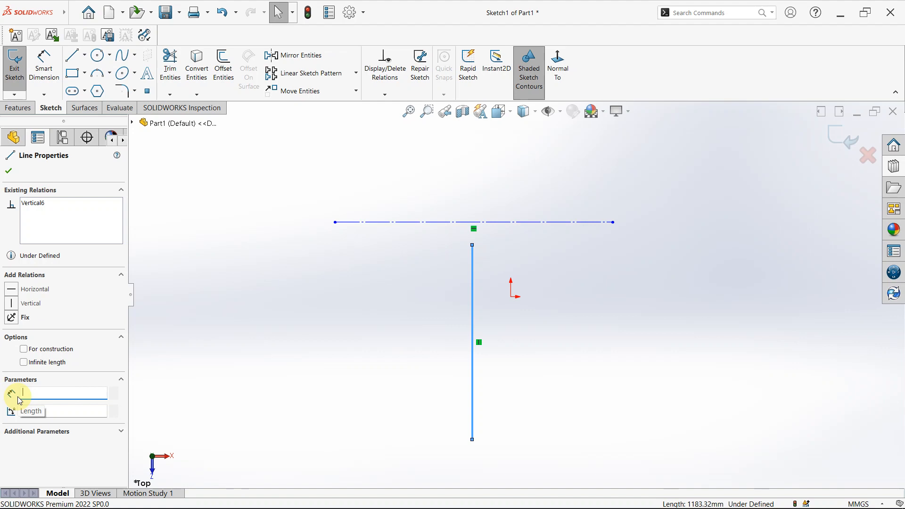
text(200)
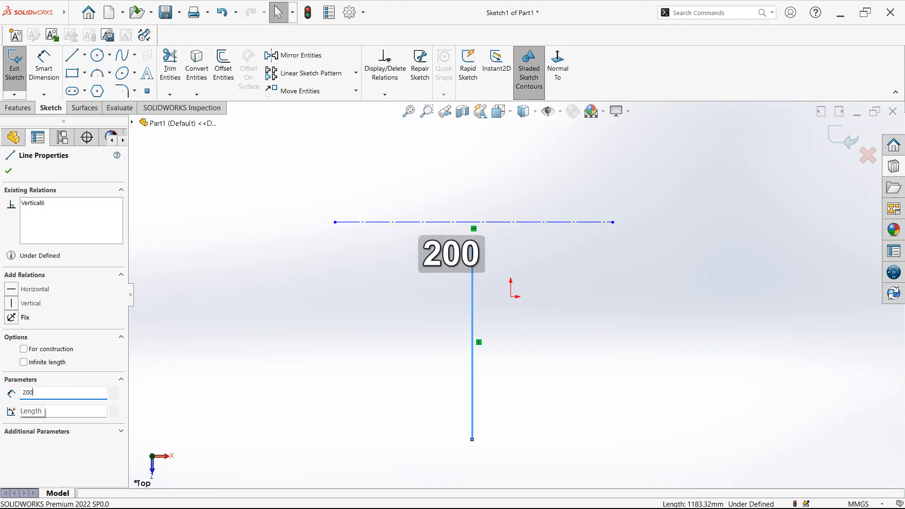
key(Return)
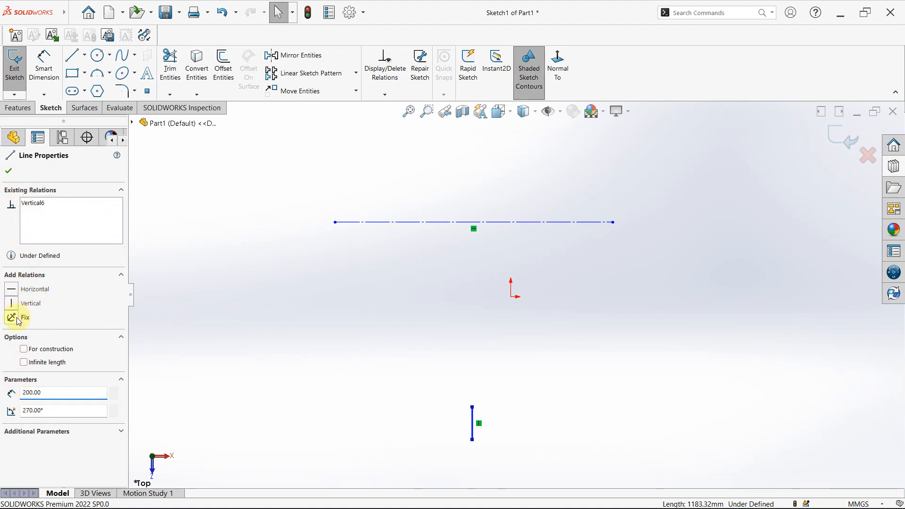
click(233, 330)
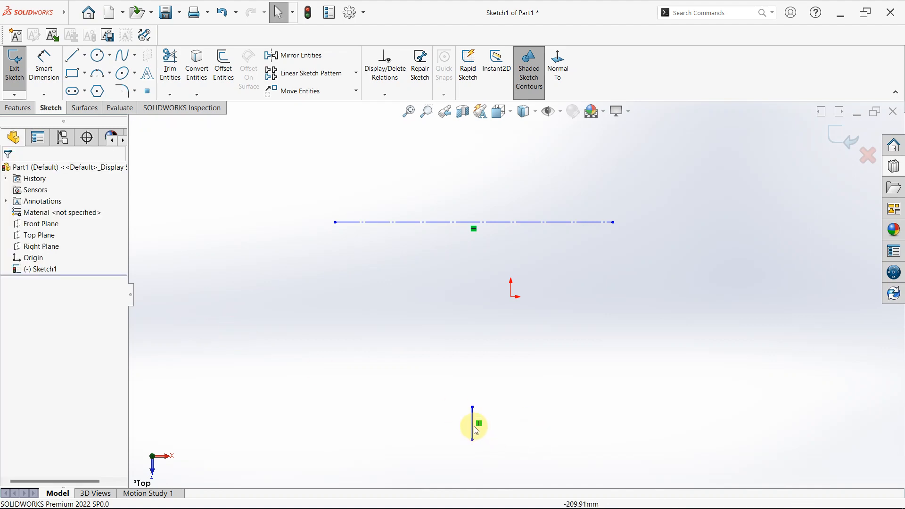
- Shift the 200 mm vertical line slightly sideways and add a Fix relation to it
mouse_move(472, 424)
mouse_down()
mouse_move(471, 384)
mouse_move(344, 324)
mouse_move(529, 346)
mouse_move(497, 313)
mouse_move(457, 330)
mouse_move(455, 318)
mouse_move(496, 355)
mouse_move(383, 323)
mouse_move(474, 358)
mouse_move(450, 352)
mouse_move(469, 350)
mouse_move(445, 332)
mouse_move(479, 336)
mouse_move(468, 335)
mouse_move(474, 329)
mouse_up()
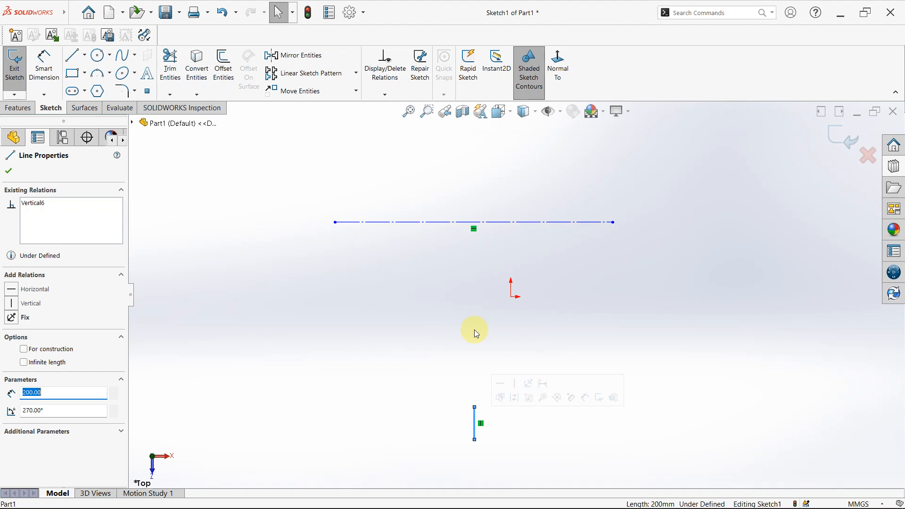
click(525, 434)
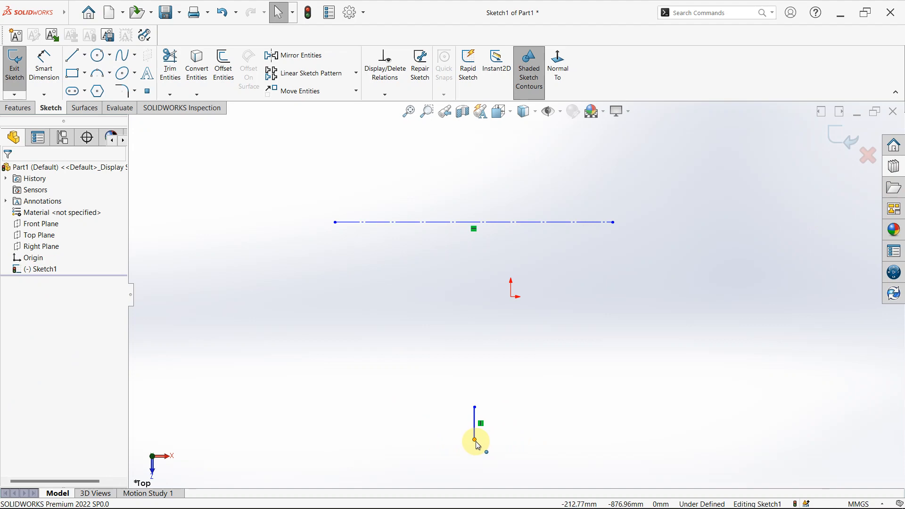
click(477, 424)
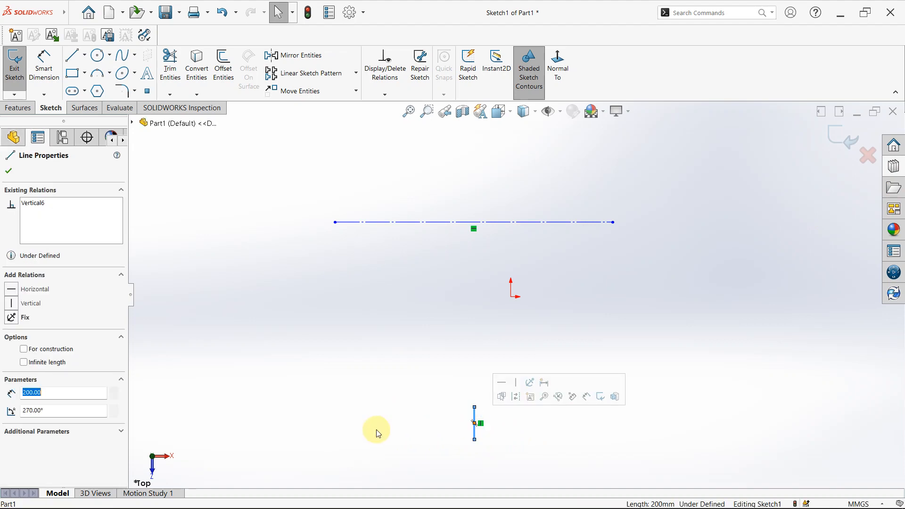
click(11, 318)
click(490, 336)
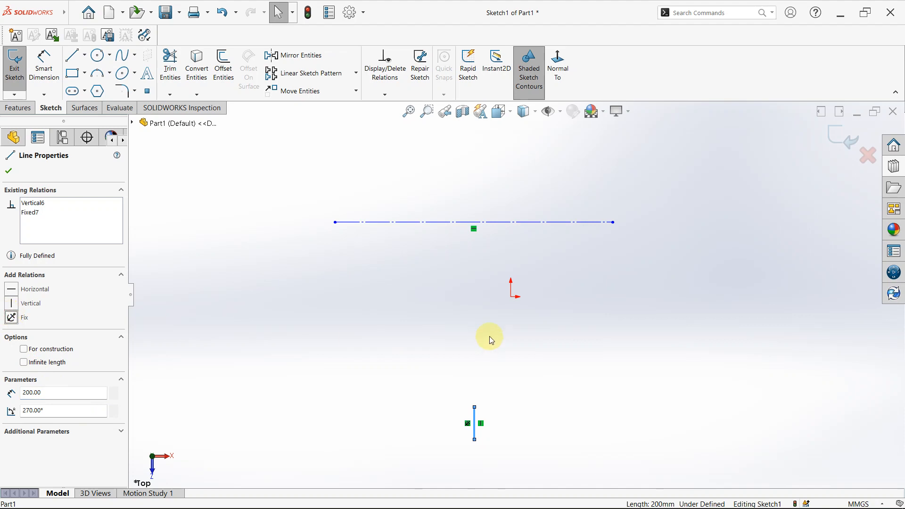
click(471, 426)
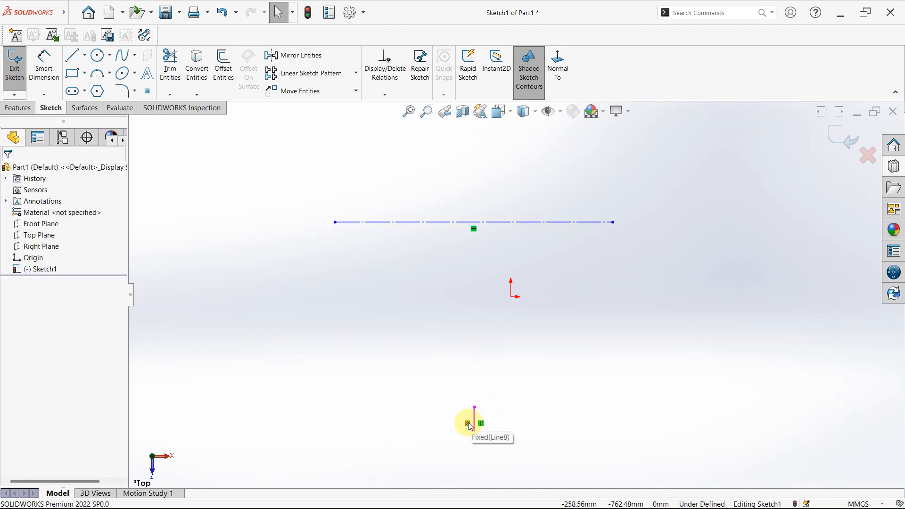
click(503, 428)
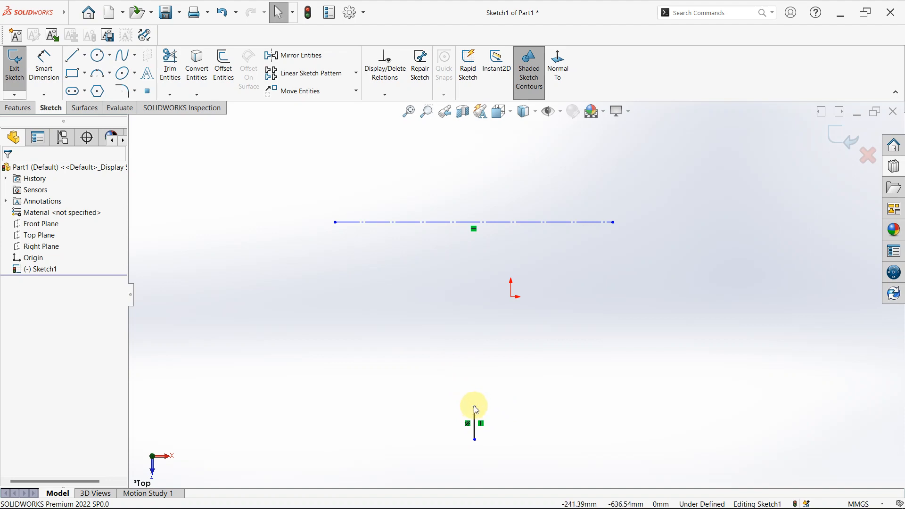
- Stretch the fixed vertical line by moving its upper endpoint to about Y 156 mm and its lower endpoint to about Y -940 mm
drag(474, 408, 486, 278)
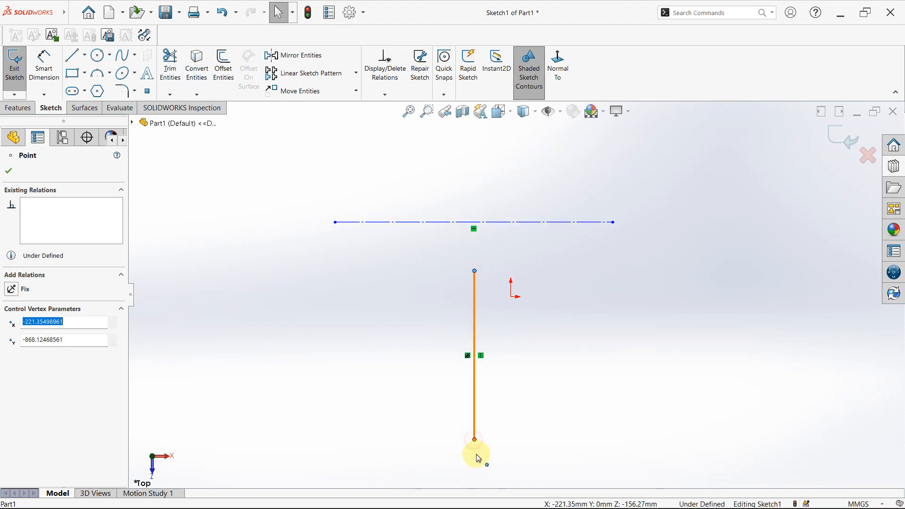
mouse_move(475, 448)
mouse_down()
mouse_move(477, 467)
mouse_move(470, 401)
mouse_move(476, 452)
mouse_up()
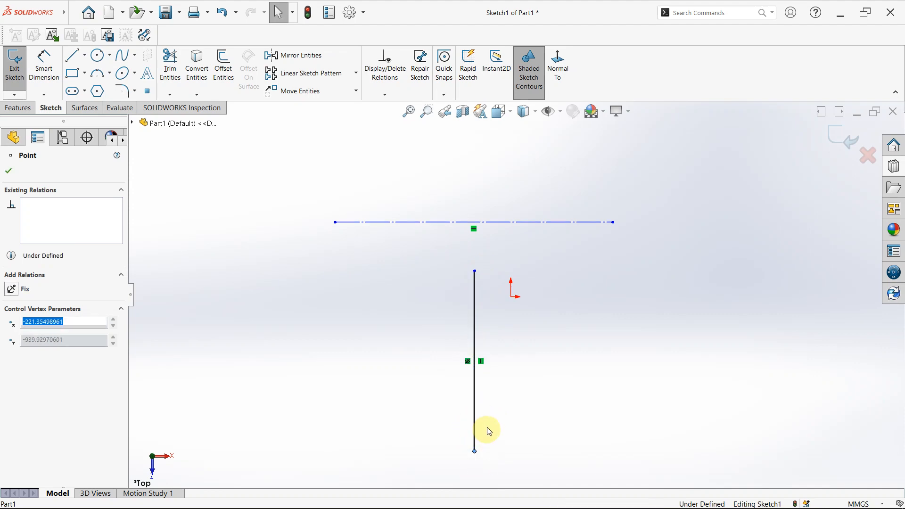
click(484, 359)
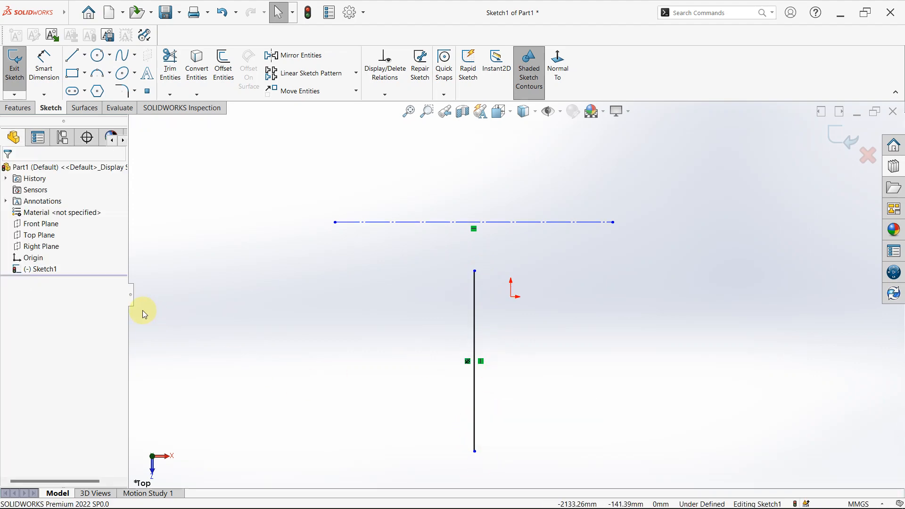
- Add a Fix relation to the vertical line's lower endpoint and try to move that endpoint
click(477, 452)
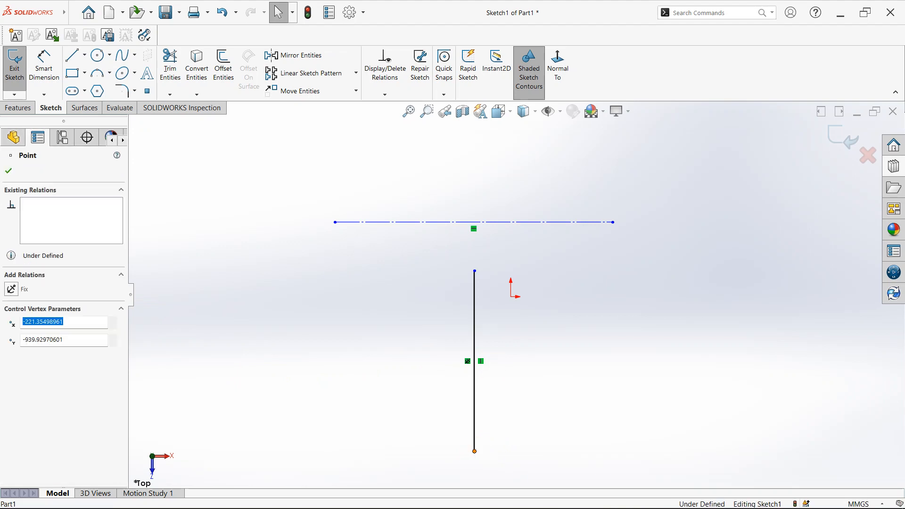
click(11, 289)
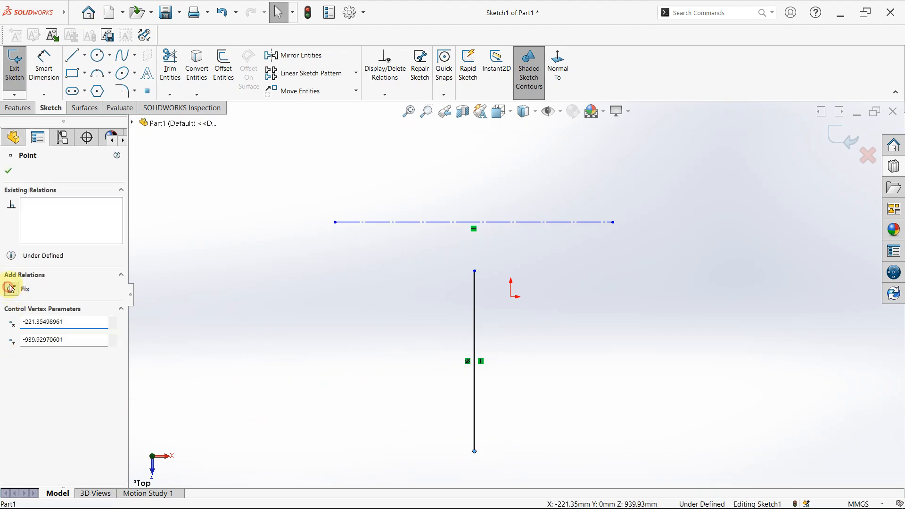
click(511, 429)
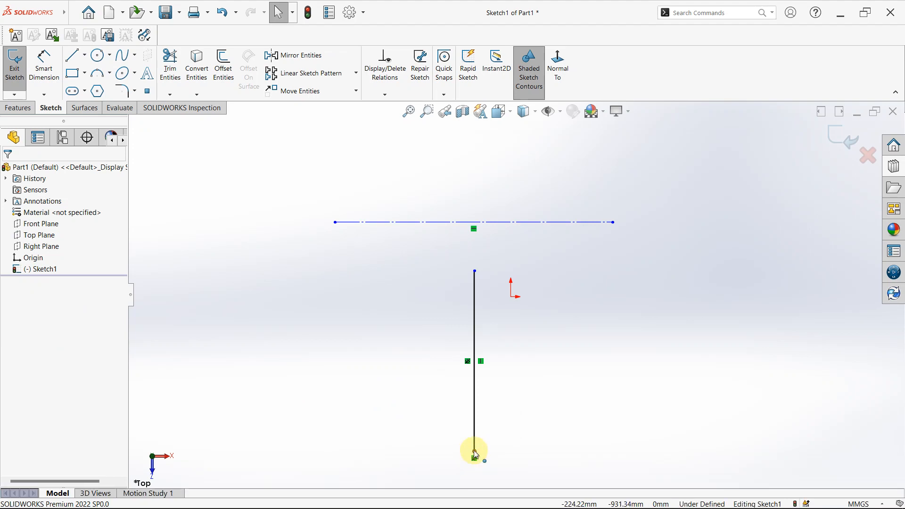
mouse_move(475, 448)
mouse_down()
mouse_move(479, 413)
mouse_move(481, 448)
mouse_up()
click(504, 376)
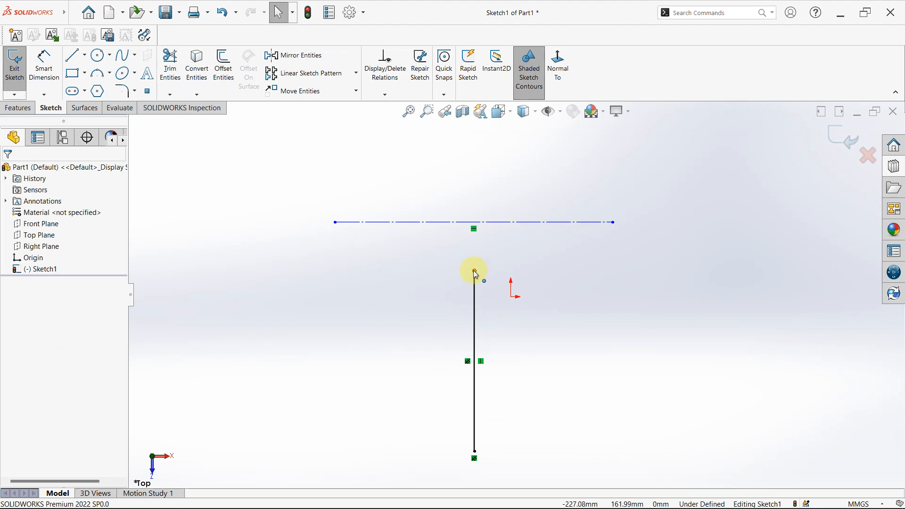
- Move the vertical line's upper endpoint down to about Y 76 mm, and test moving the fixed lower endpoint
mouse_move(474, 272)
mouse_down()
mouse_move(476, 246)
mouse_move(475, 311)
mouse_move(475, 285)
mouse_up()
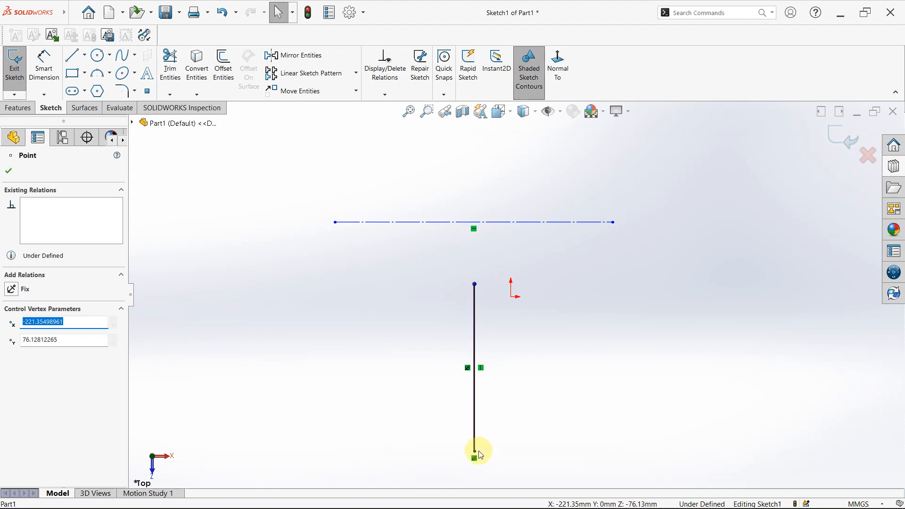
drag(476, 458, 477, 480)
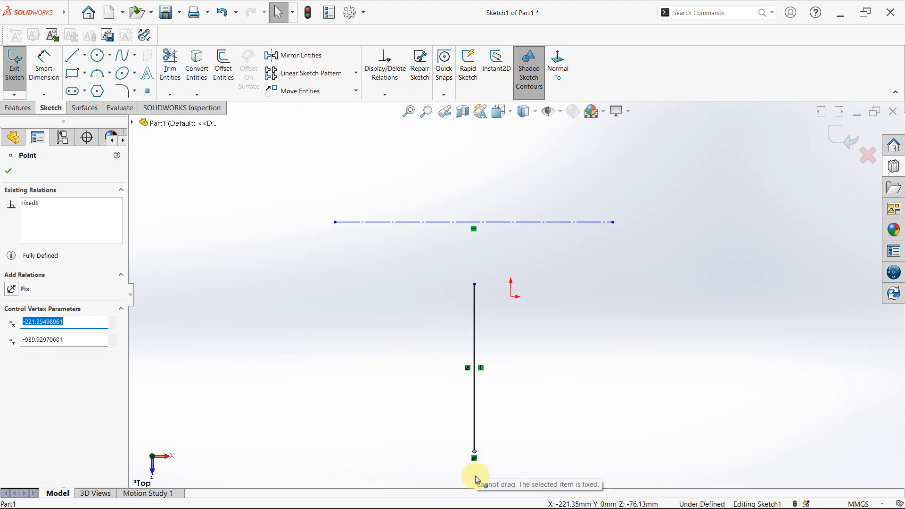
click(532, 349)
- Add a Fix relation to the vertical line's upper endpoint
click(476, 285)
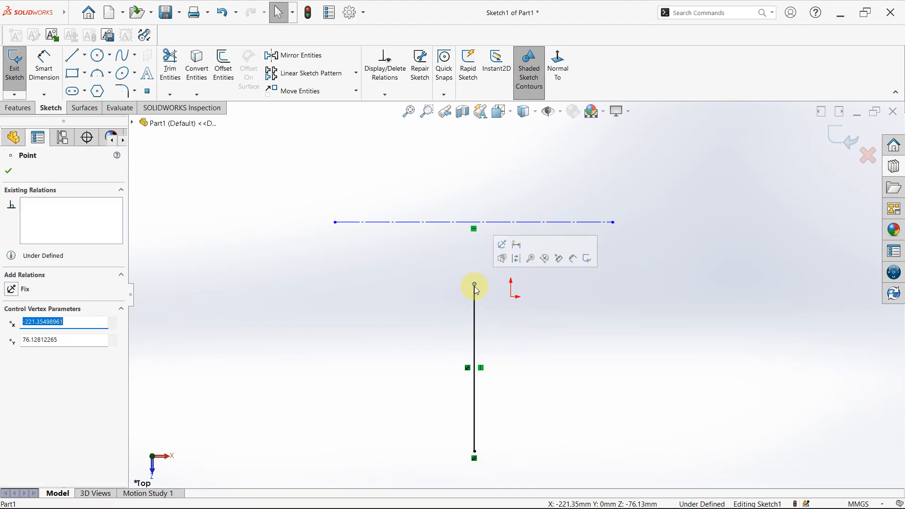
click(25, 285)
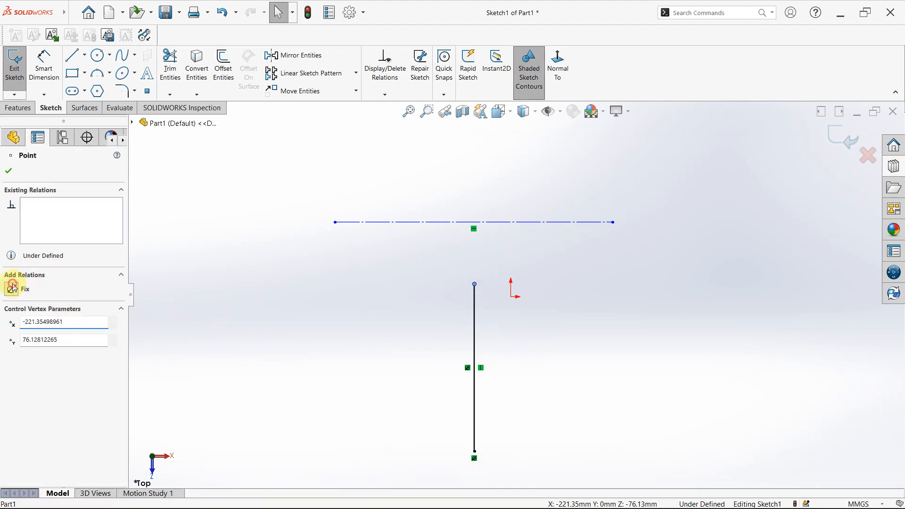
- Deselect the point and check the vertical line's fixed endpoints
click(499, 329)
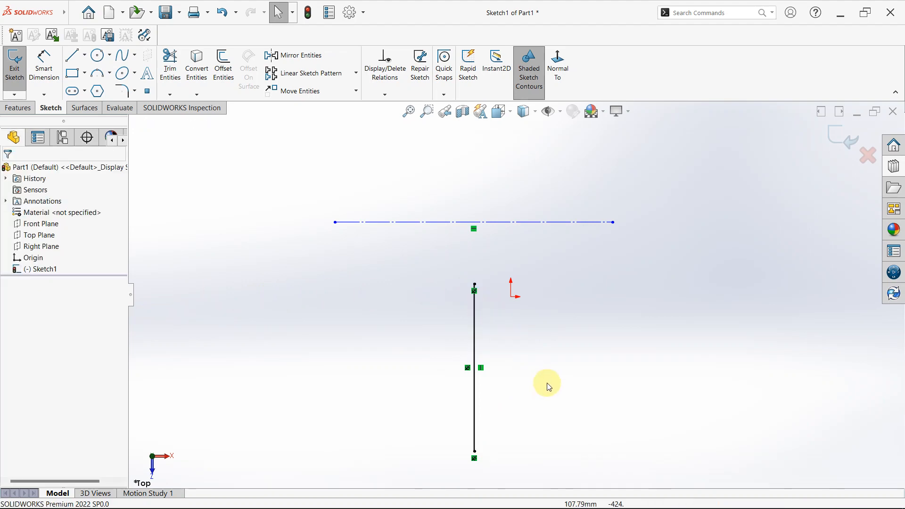
click(474, 287)
click(493, 454)
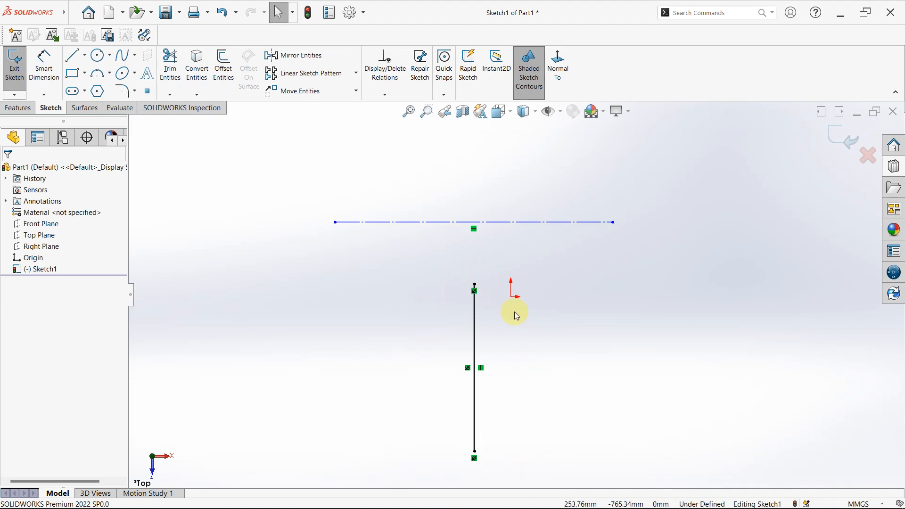
- Add a Fix relation to the left endpoint of the horizontal construction line
click(384, 224)
right_click(340, 228)
click(310, 212)
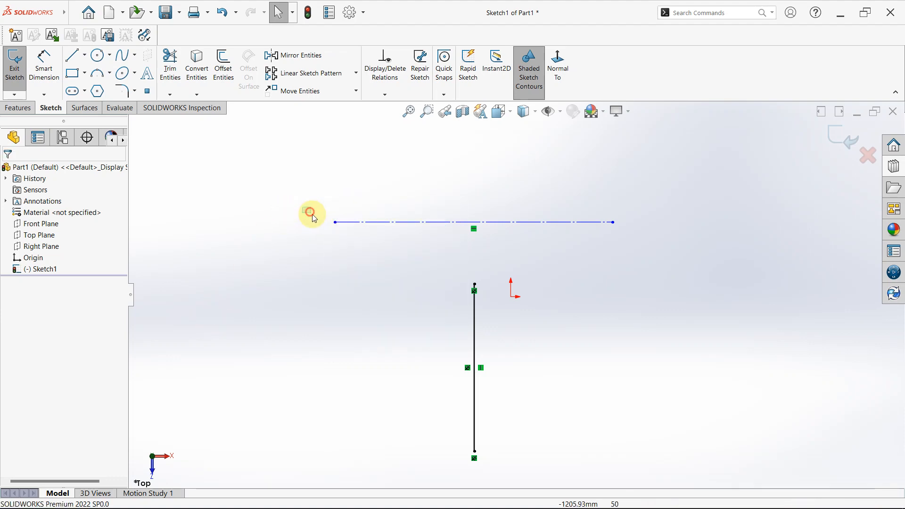
click(335, 222)
right_click(336, 221)
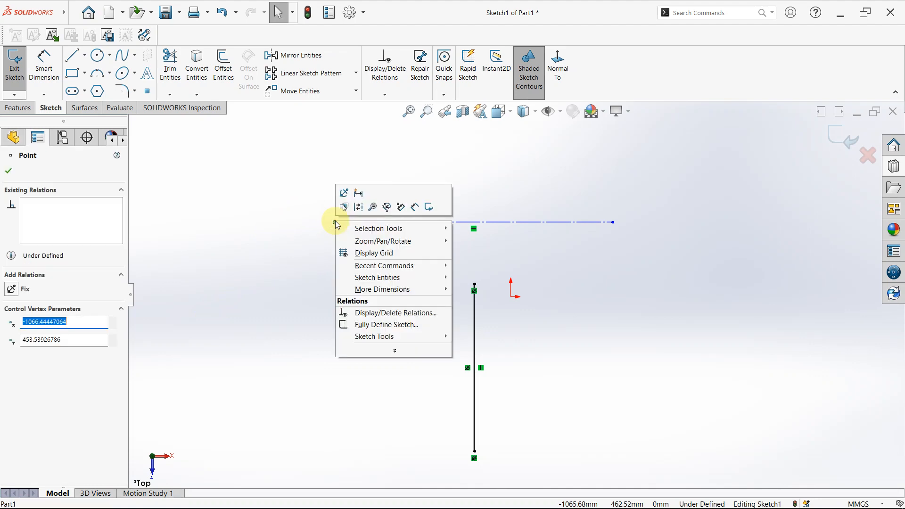
click(9, 289)
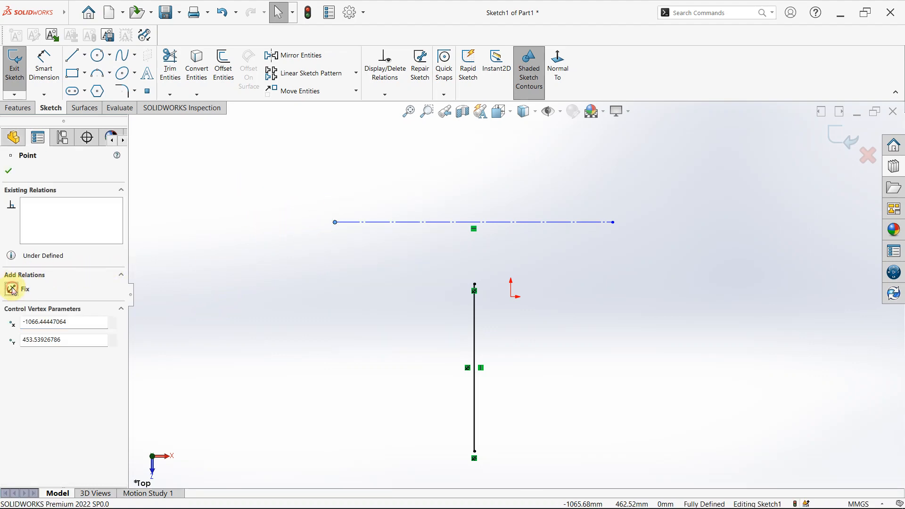
click(11, 289)
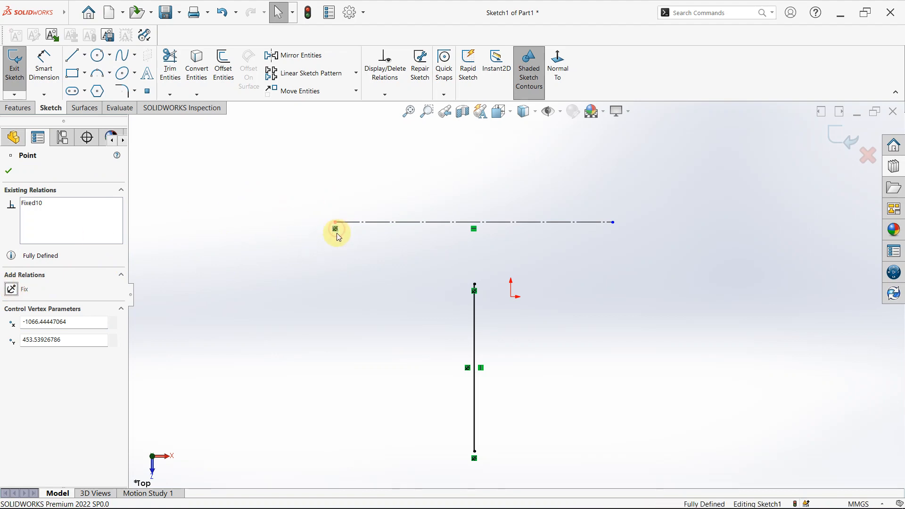
click(329, 299)
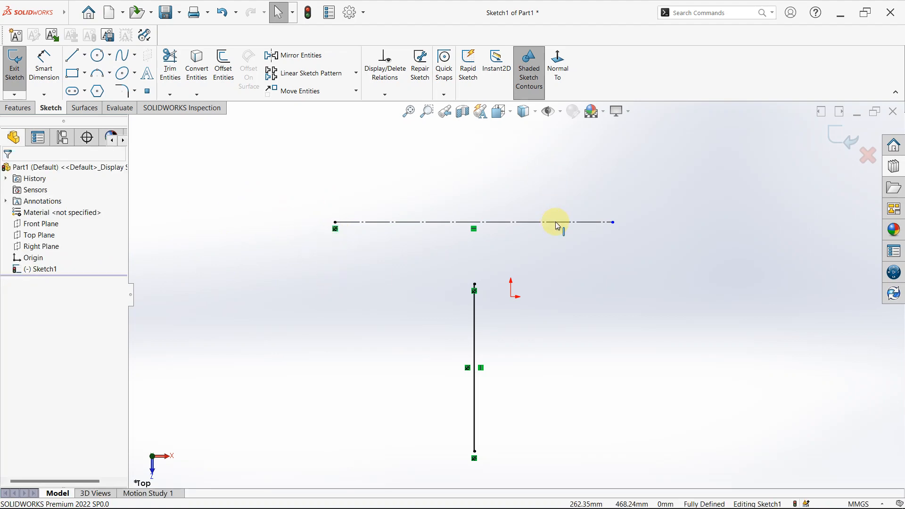
- Add a Smart Dimension above the horizontal construction line and set its length to 1500 mm
right_drag(589, 338, 598, 283)
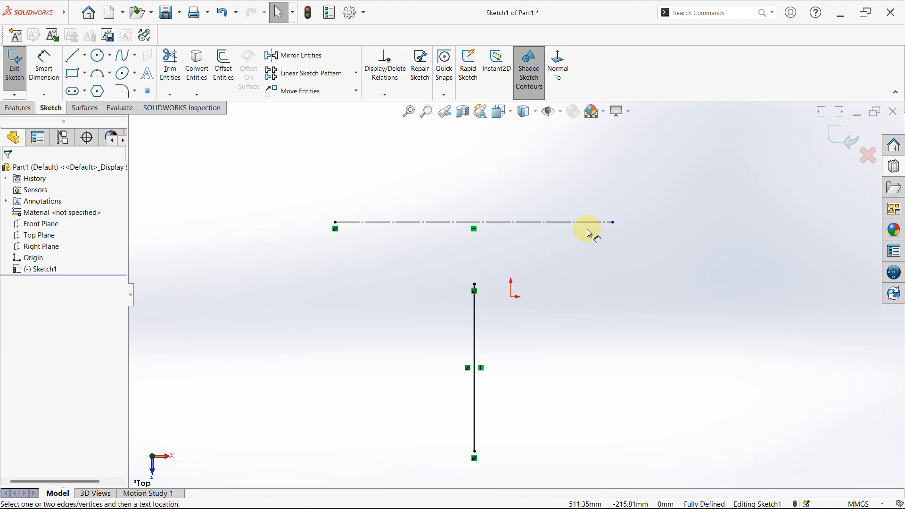
click(491, 222)
click(479, 173)
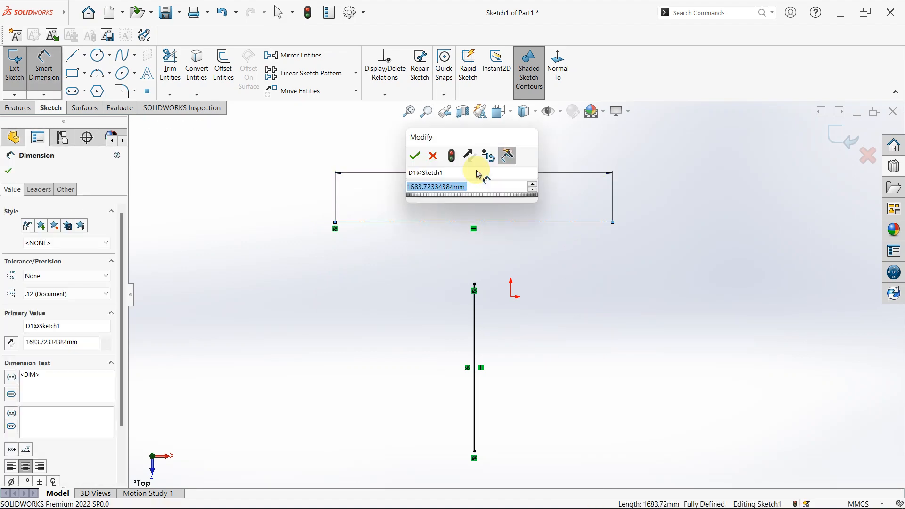
text(1500)
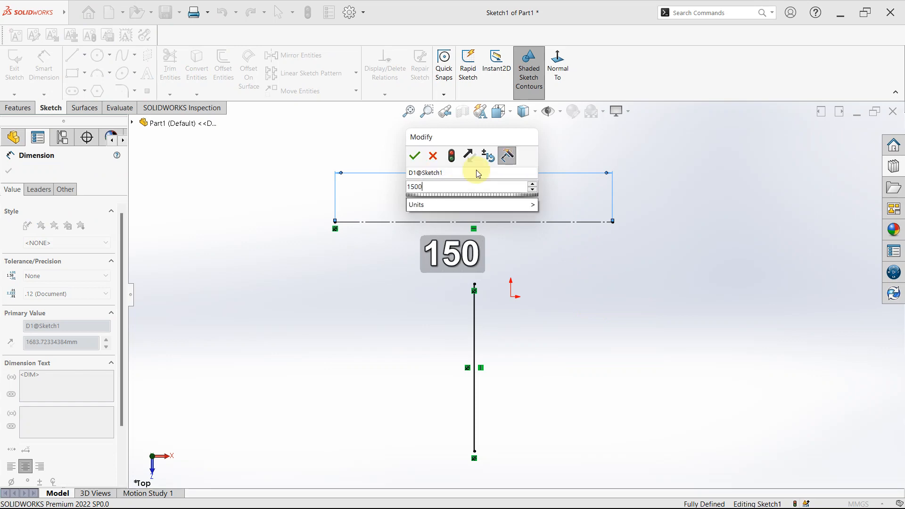
key(Return)
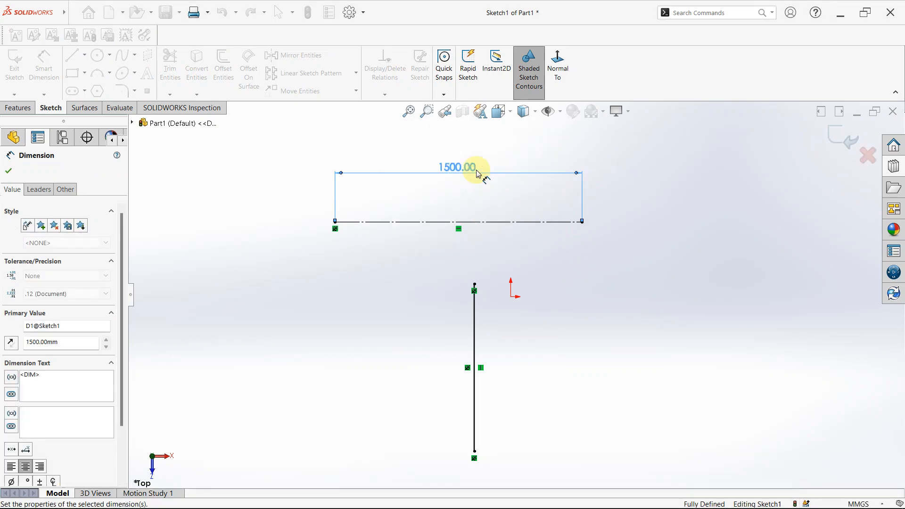
click(623, 378)
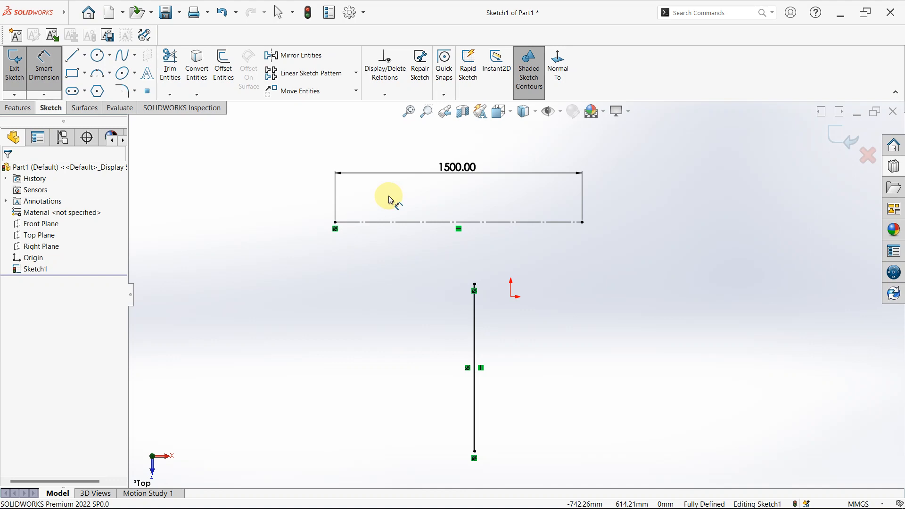
- Exit the sketch and highlight it briefly in the feature tree
click(844, 136)
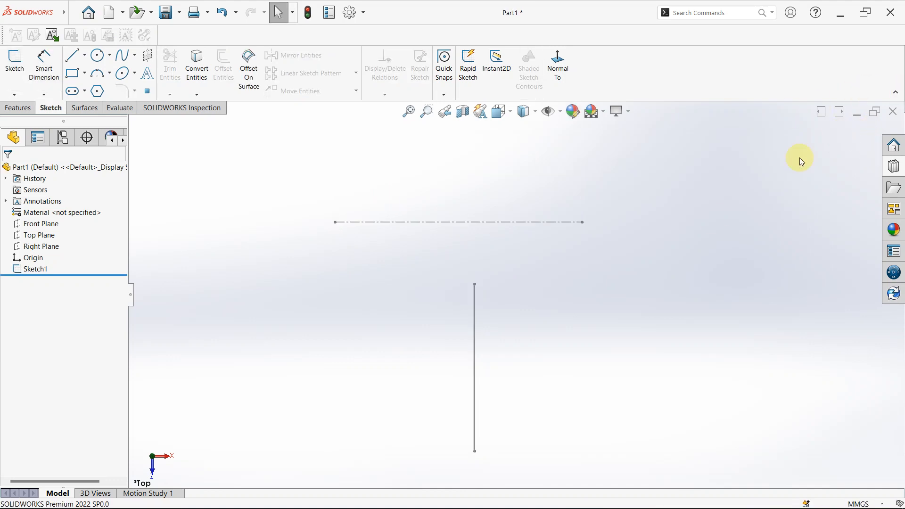
click(33, 269)
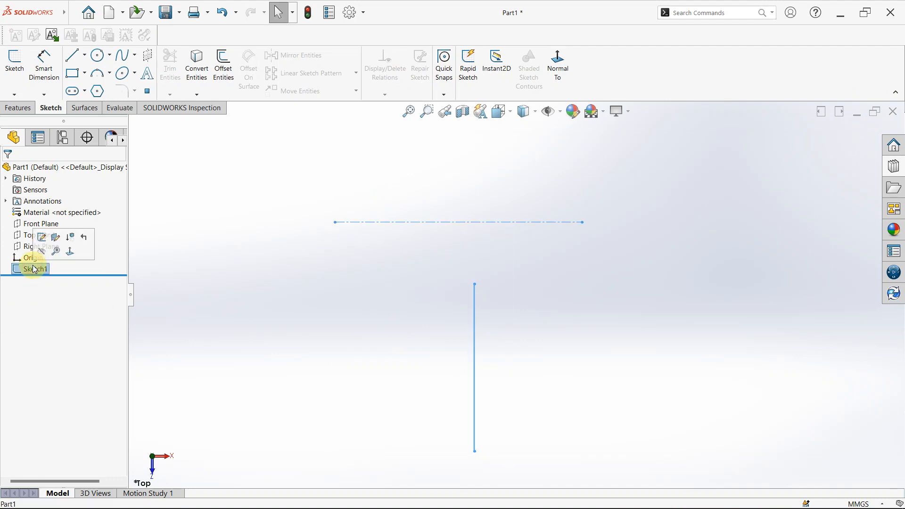
click(261, 331)
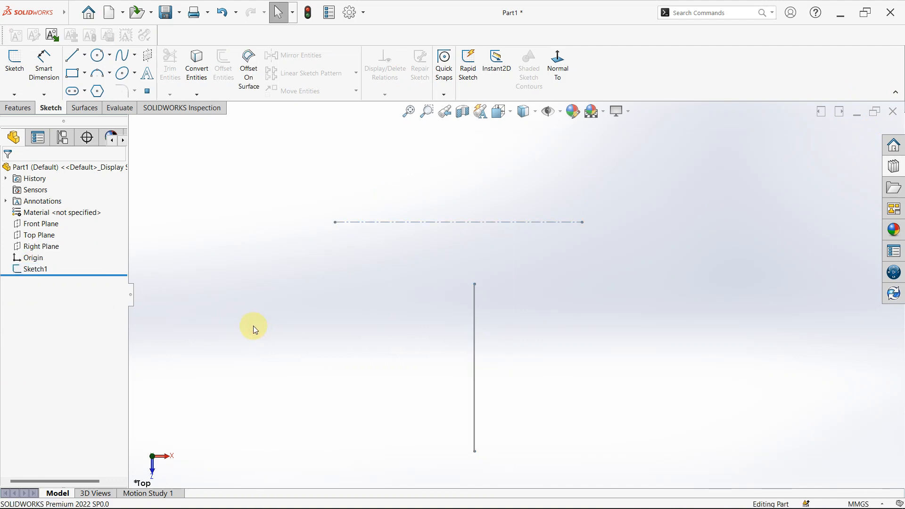
click(113, 57)
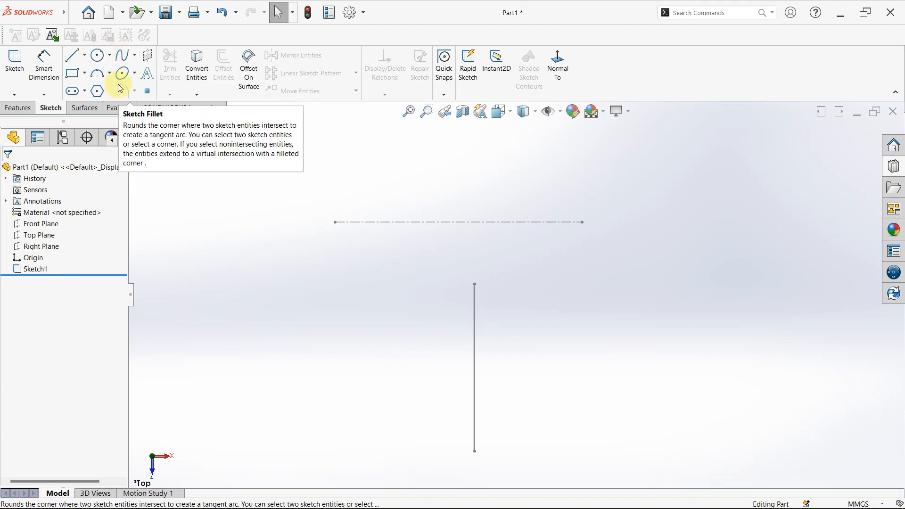
click(109, 56)
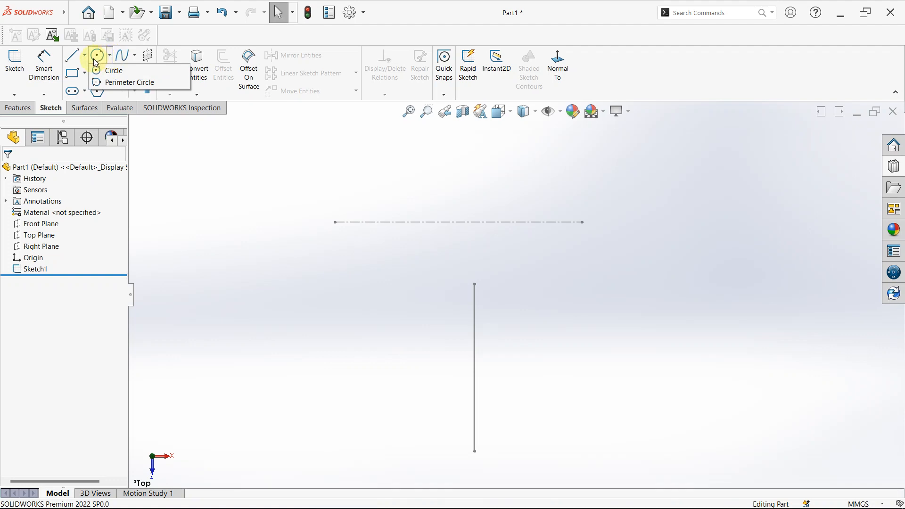
click(110, 57)
click(111, 57)
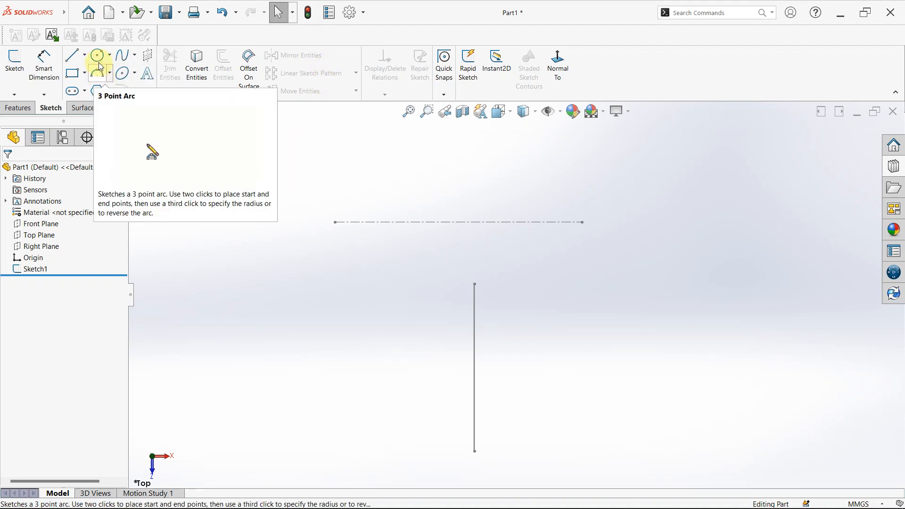
click(97, 73)
key(Escape)
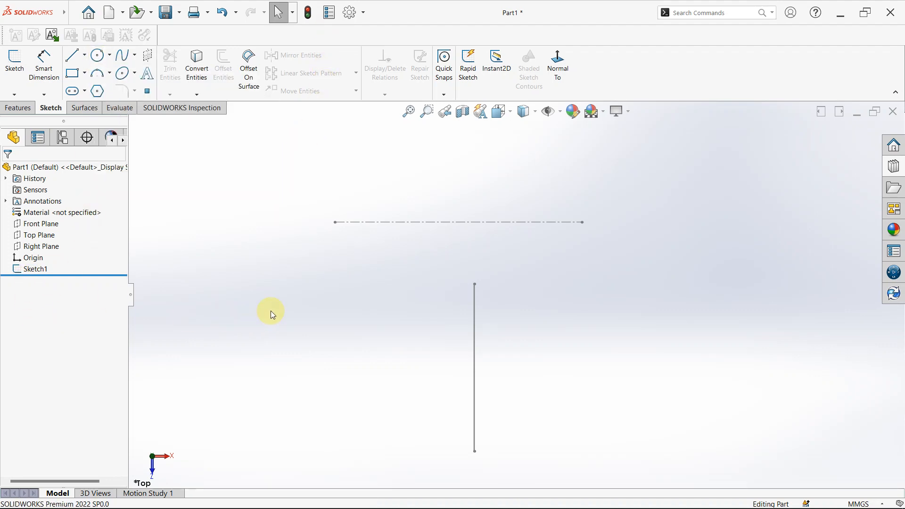
scroll(488, 315, up, 3)
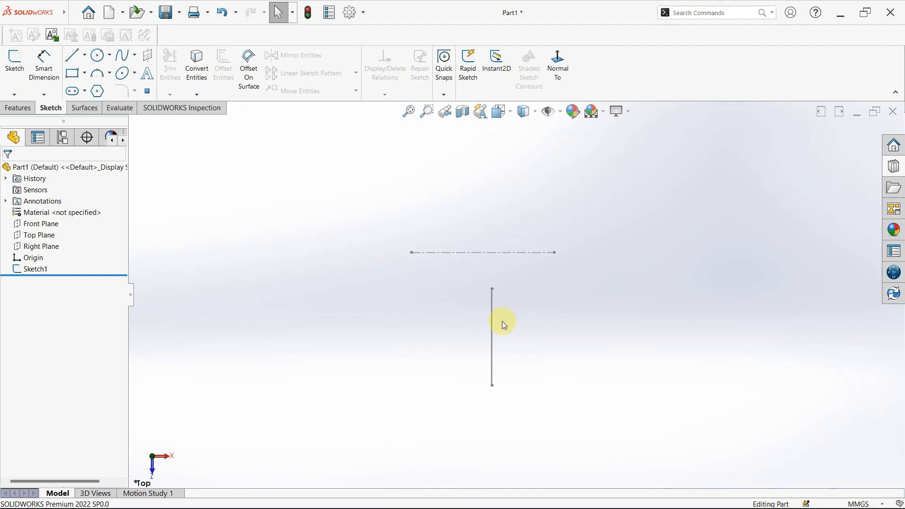
click(34, 273)
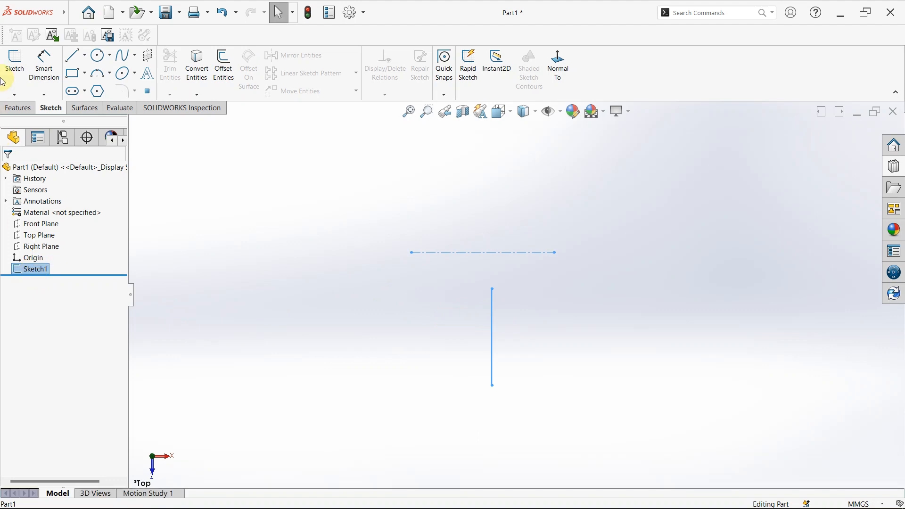
click(255, 293)
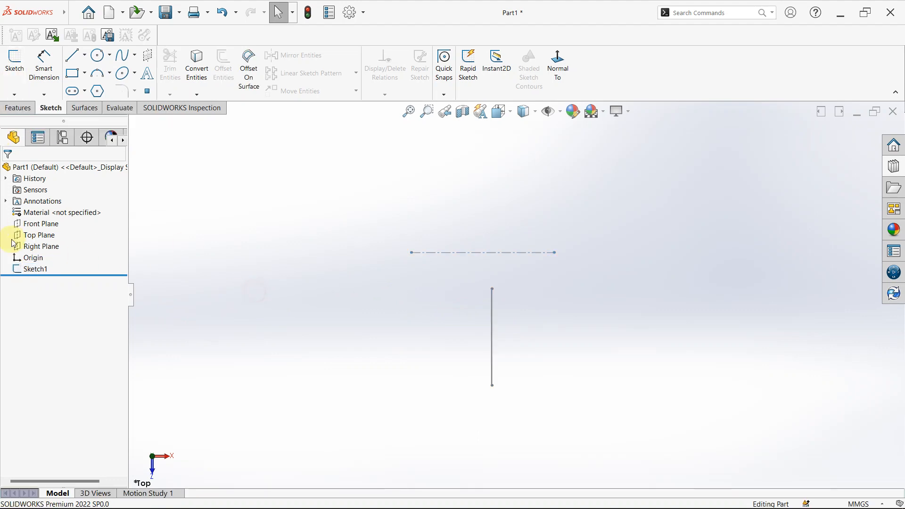
click(34, 237)
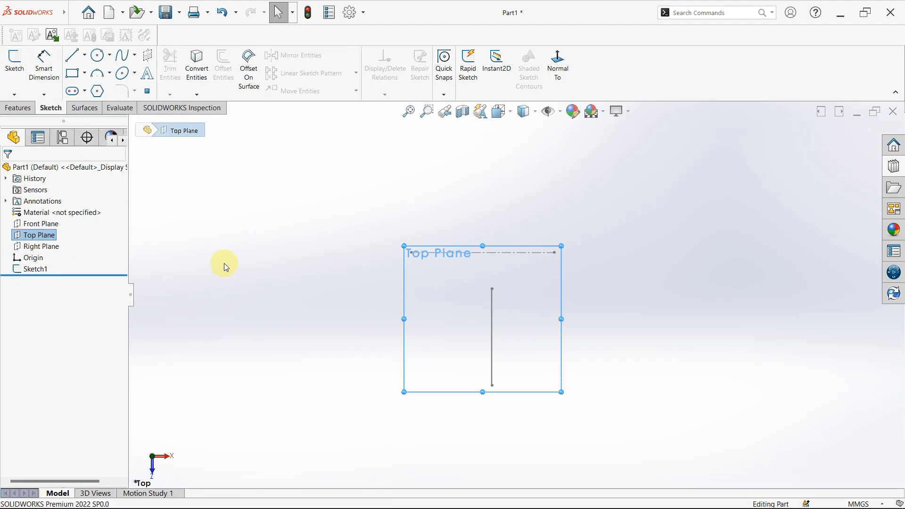
click(294, 300)
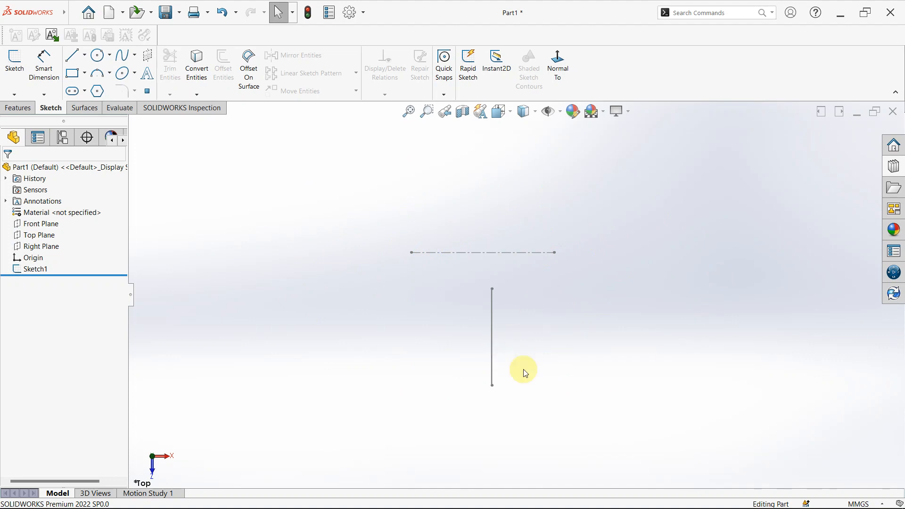
click(35, 269)
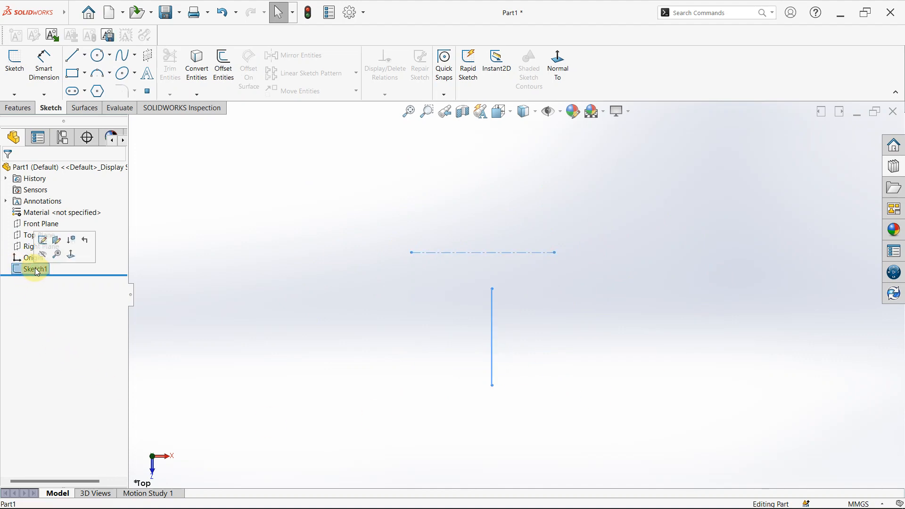
click(222, 237)
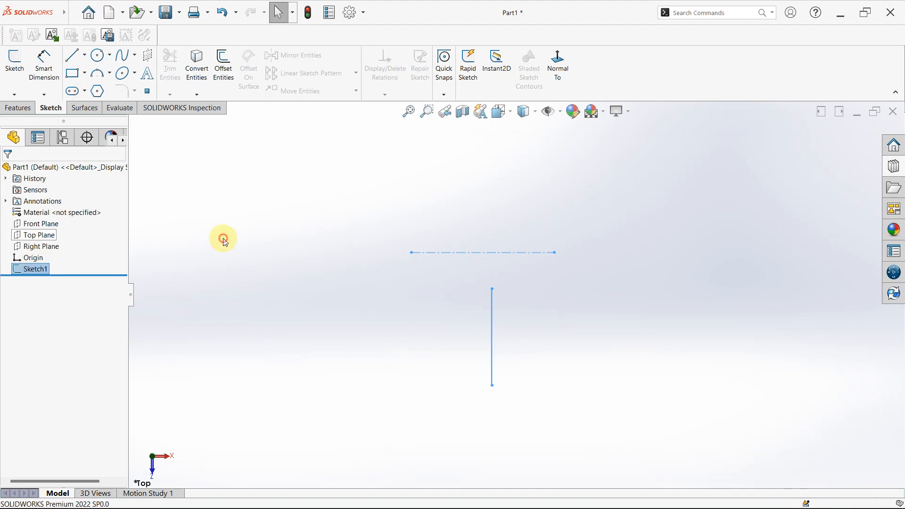
- Reopen the existing sketch for editing and delete both lines together with the 1500 mm dimension
click(492, 255)
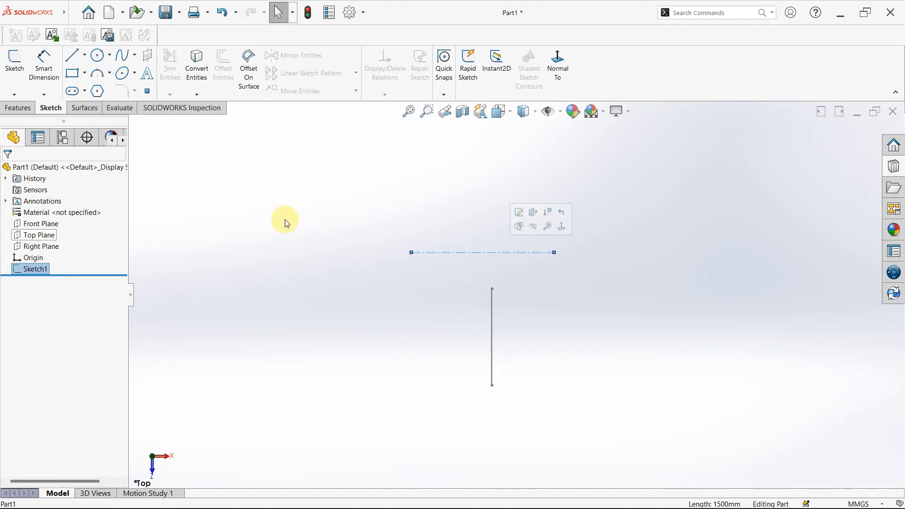
click(14, 65)
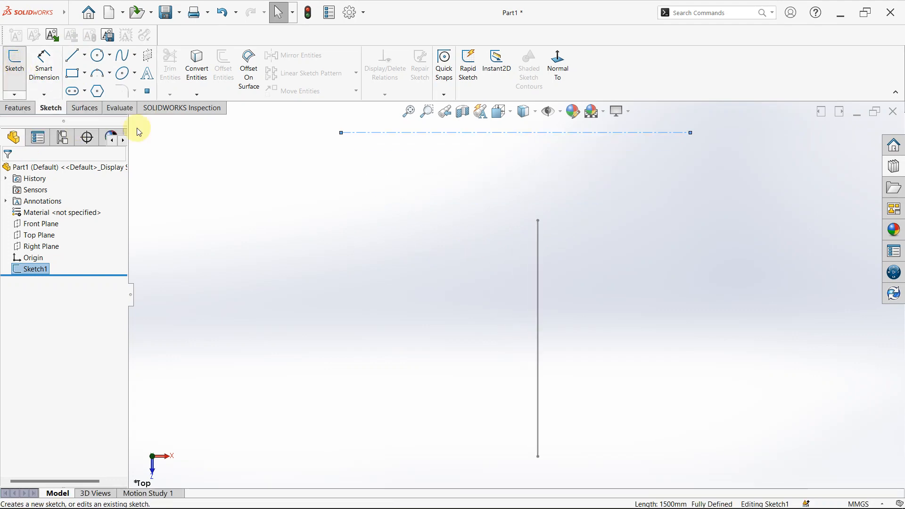
scroll(568, 266, up, 3)
scroll(507, 254, down, 3)
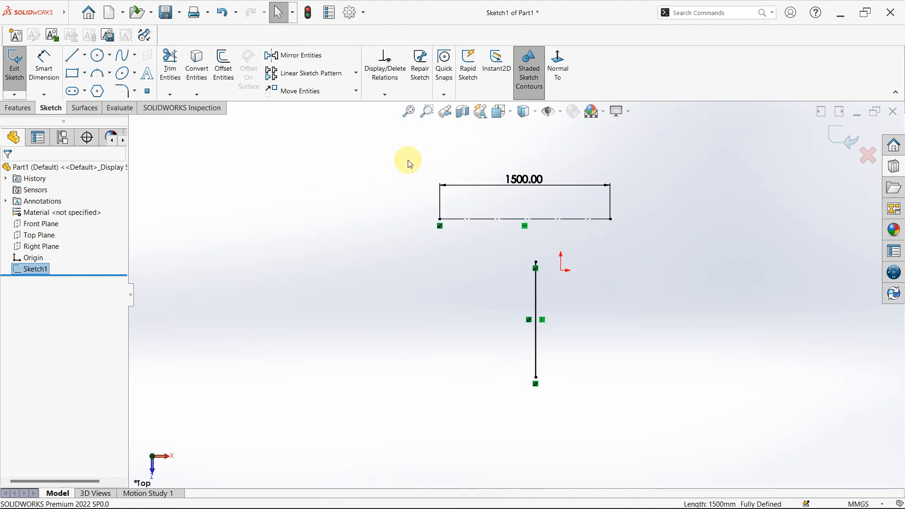
mouse_move(399, 152)
mouse_down()
mouse_move(426, 221)
mouse_move(603, 413)
mouse_move(649, 446)
mouse_up()
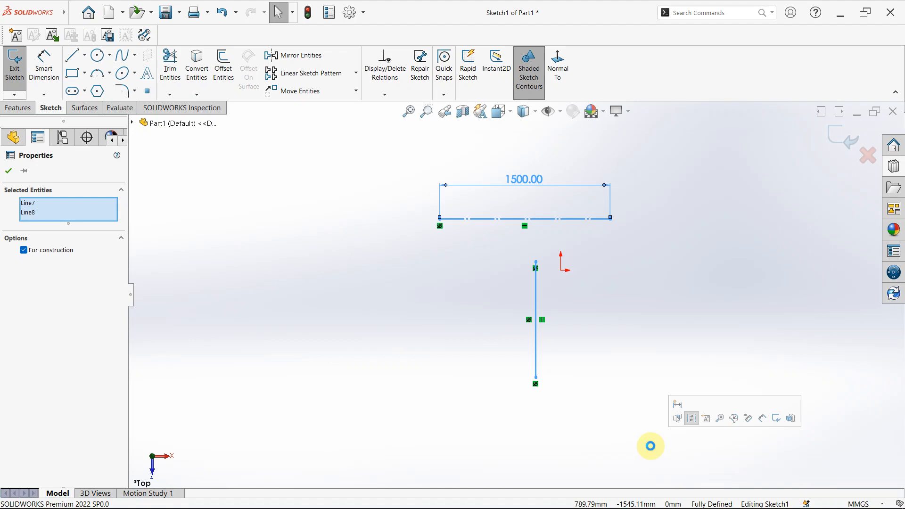
key(Delete)
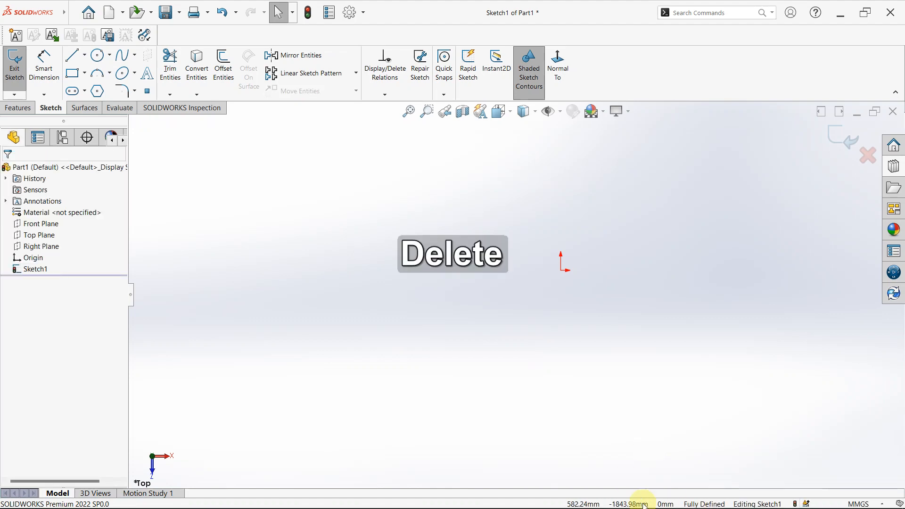
- Start the Circle tool in the emptied sketch on the Top Plane
click(98, 58)
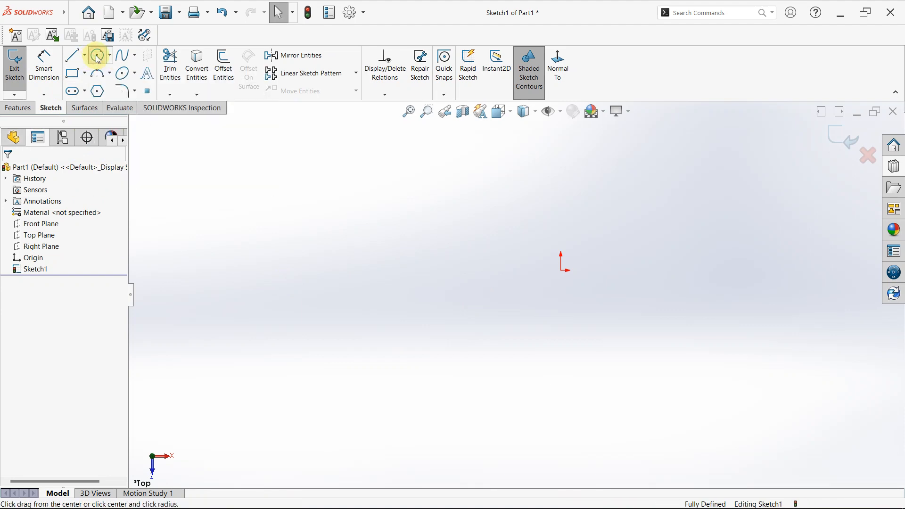
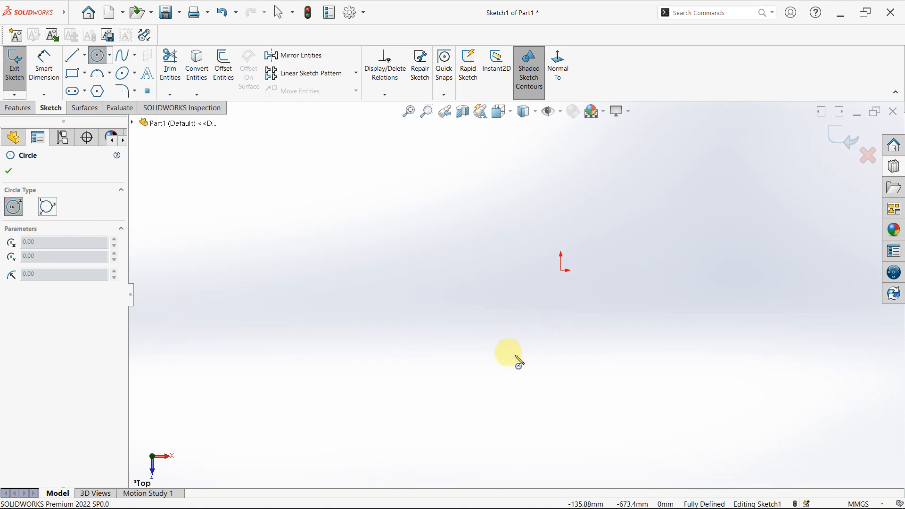
- Sketch a circle of about 661 mm radius to the left of the origin and turn off shaded sketch contours
click(456, 284)
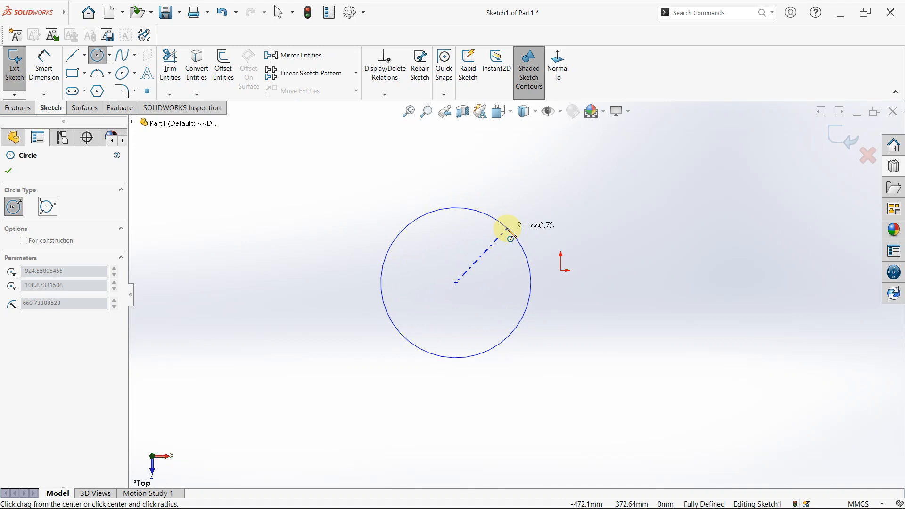
click(508, 229)
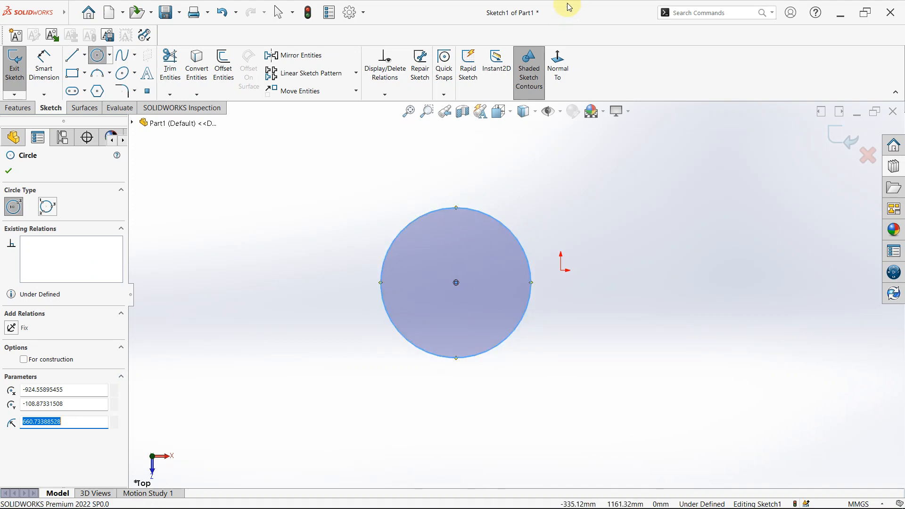
click(536, 85)
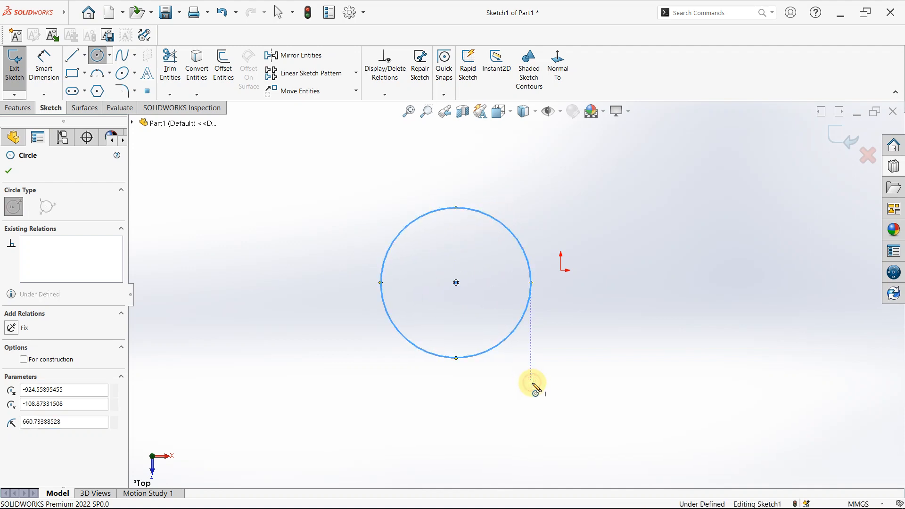
click(532, 382)
key(Escape)
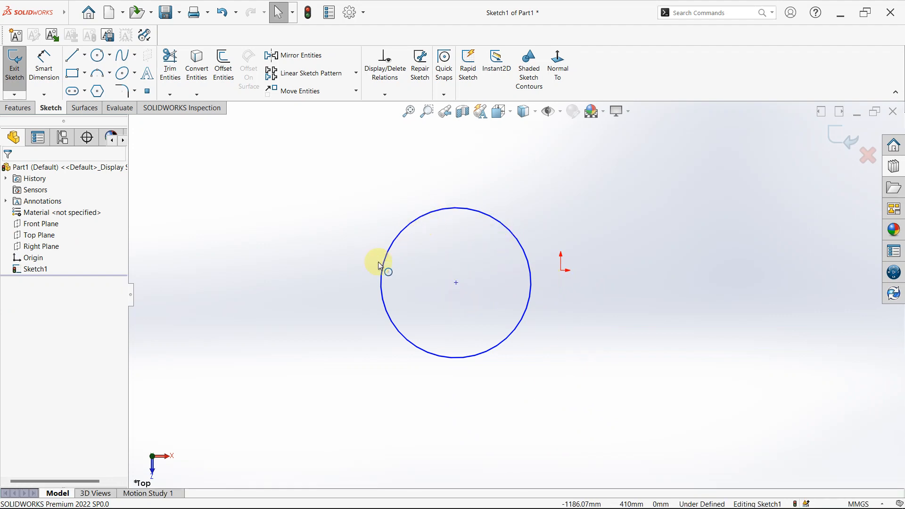
- Add a Horizontal relation between the circle's centre point and the origin
click(456, 283)
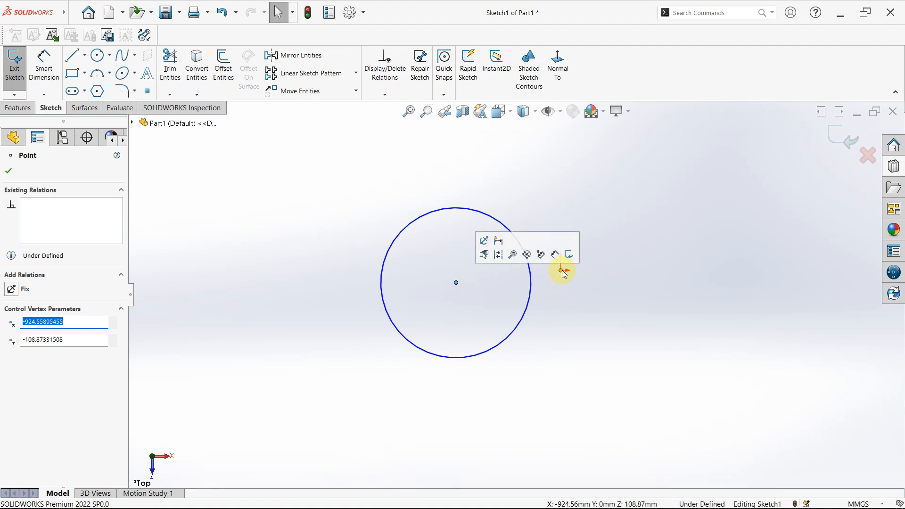
click(558, 312)
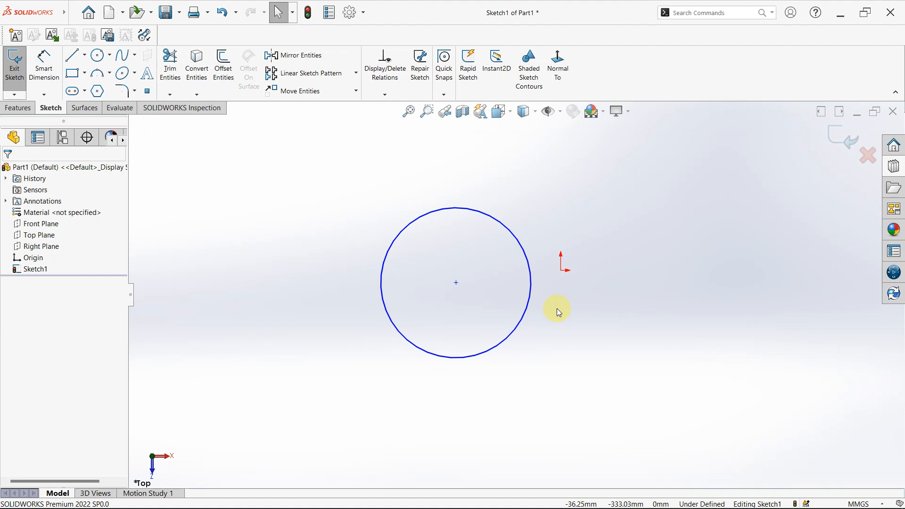
key(ctrl)
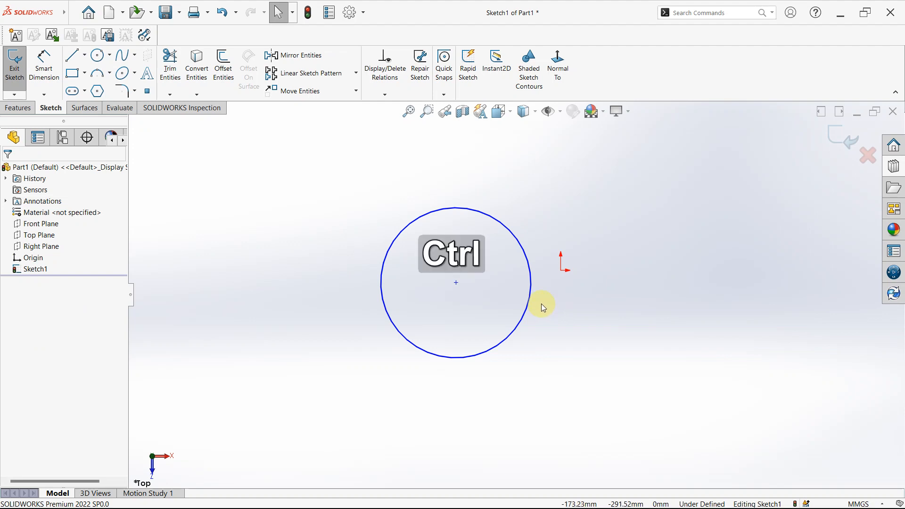
click(457, 283)
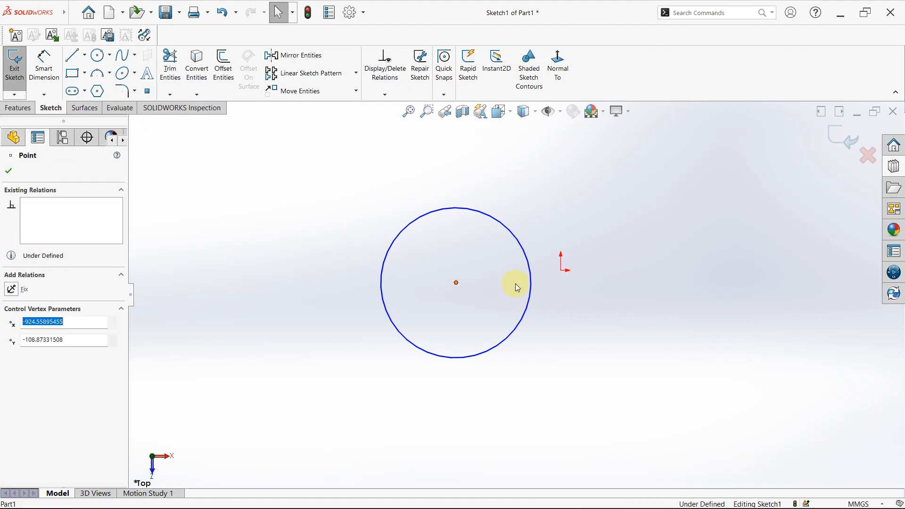
ctrl+click(564, 274)
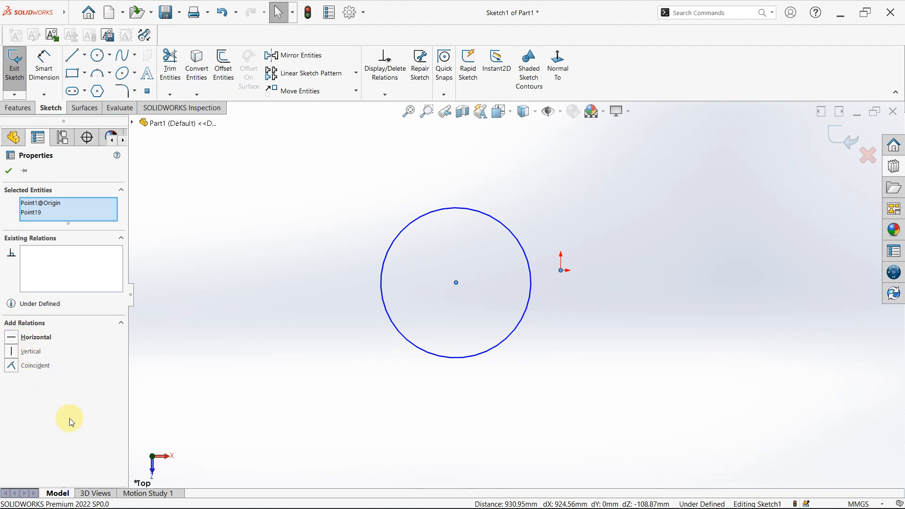
click(10, 336)
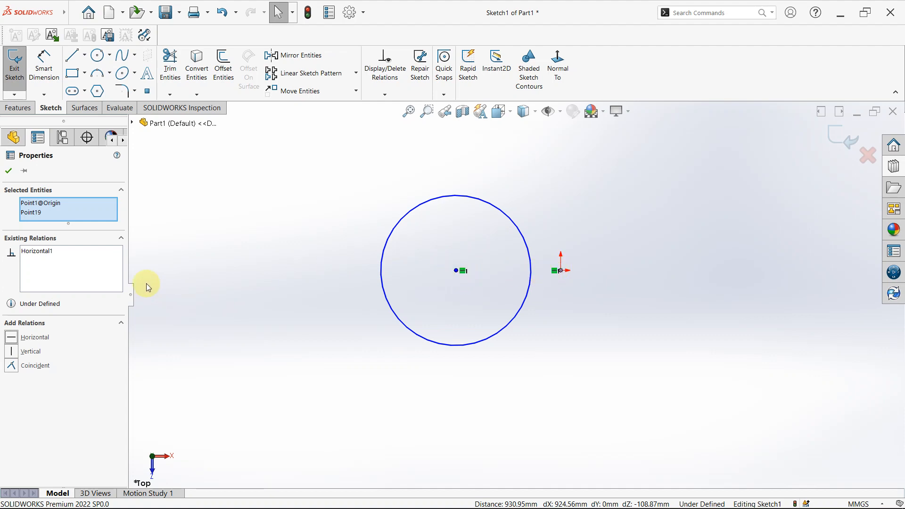
- Delete the Horizontal relation and make the circle's centre point coincident with the origin instead
click(54, 255)
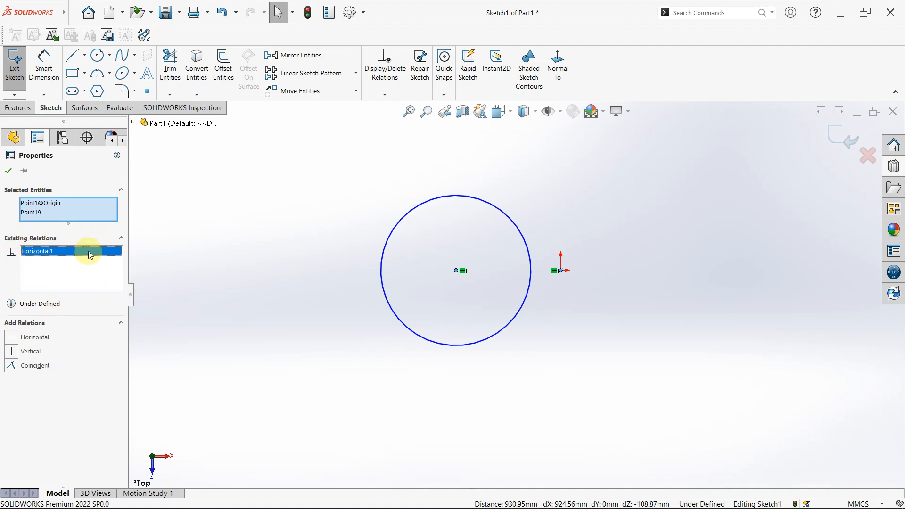
click(46, 251)
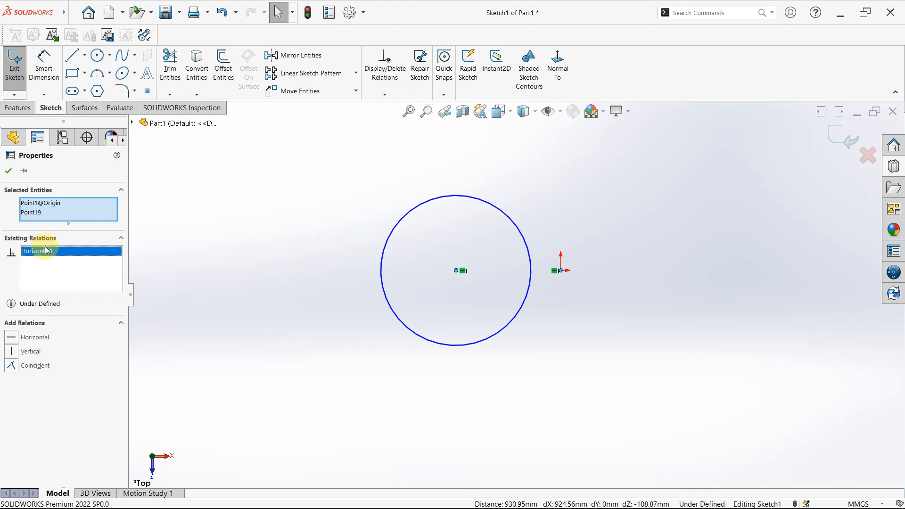
right_click(47, 250)
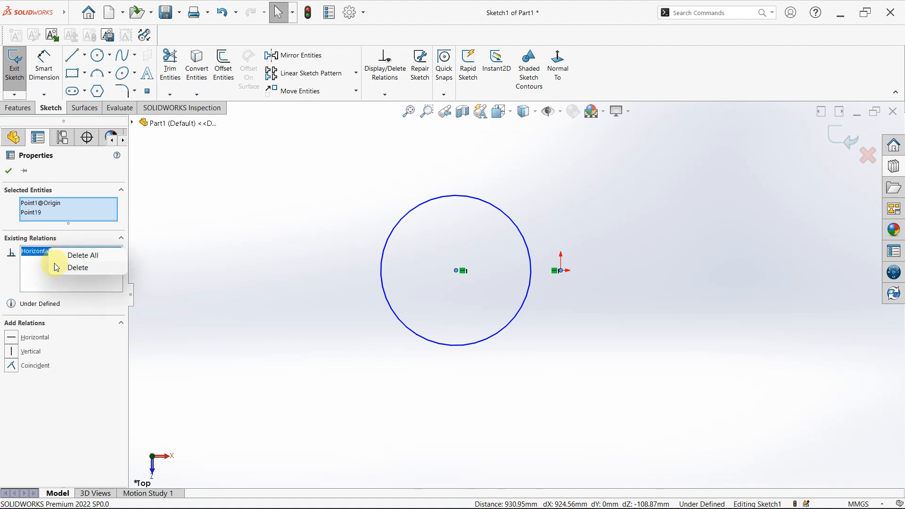
click(60, 267)
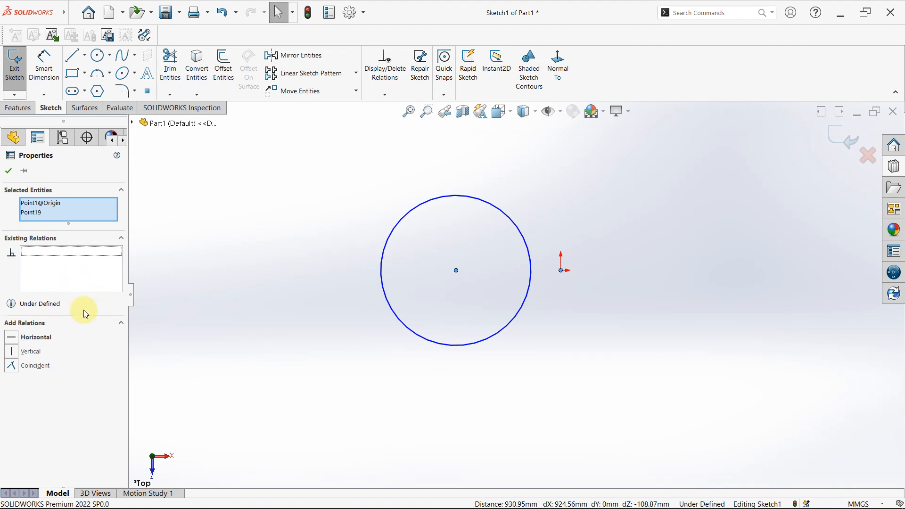
click(11, 366)
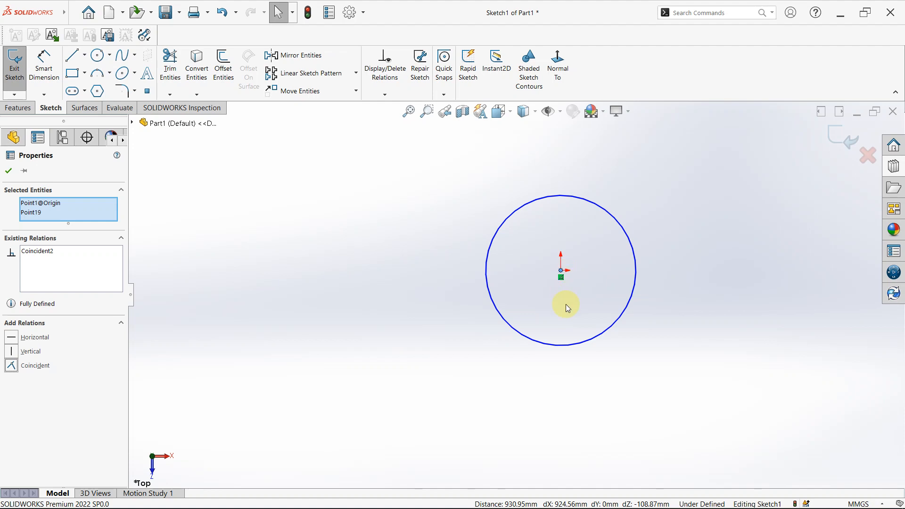
click(598, 416)
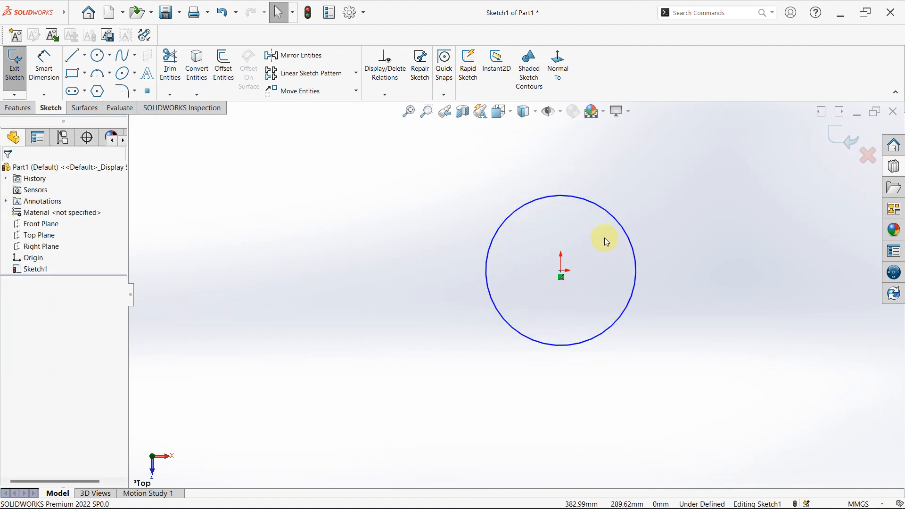
- Add a Smart Dimension for the circle's diameter beside it, set it to 1500 mm and leave the dimension command
click(49, 72)
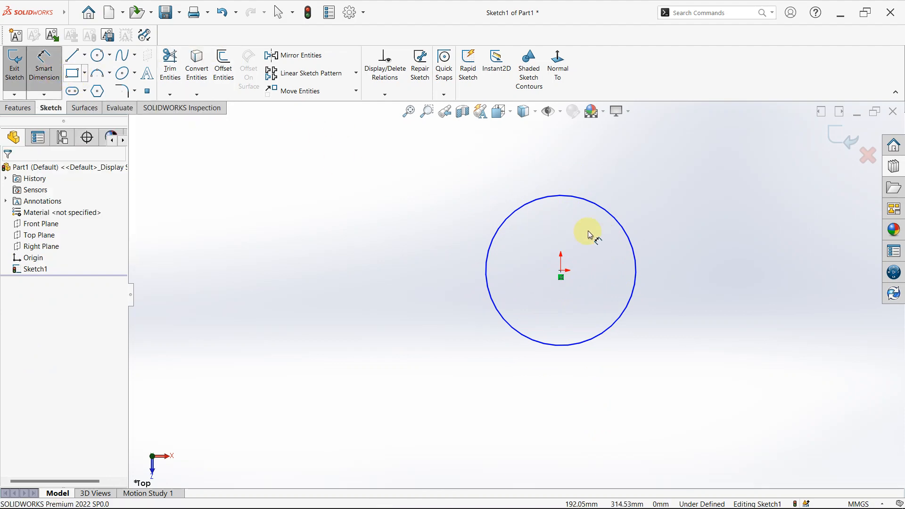
click(597, 209)
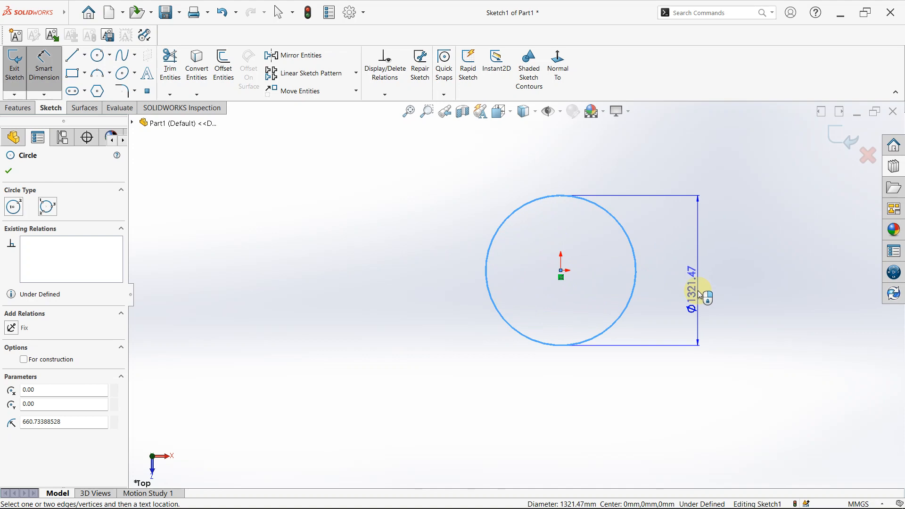
click(702, 268)
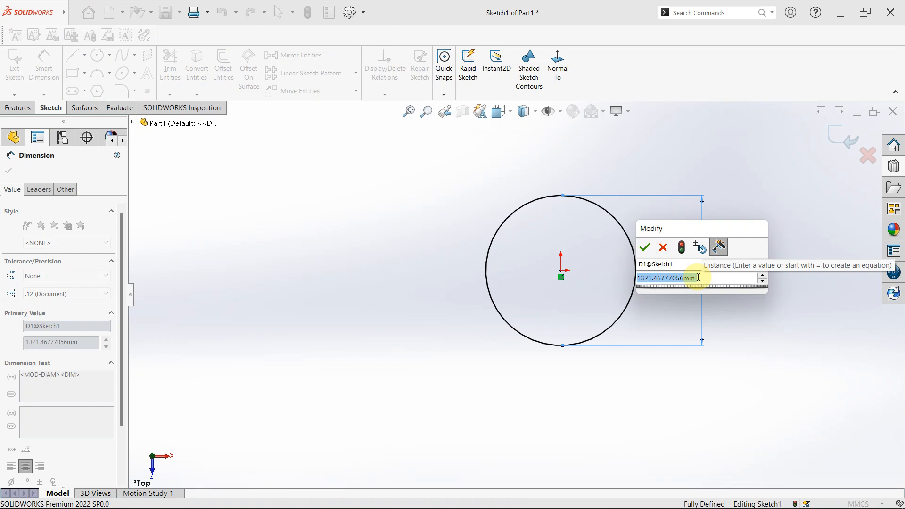
text(1500)
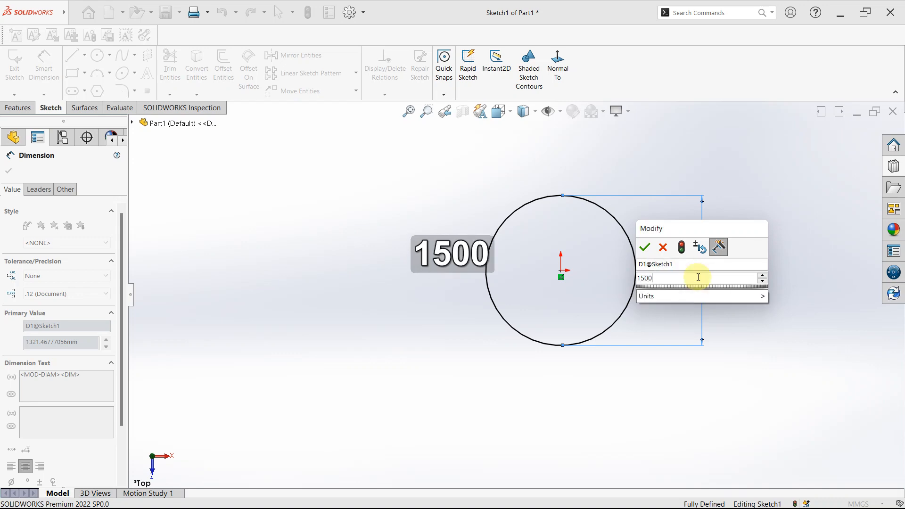
key(Return)
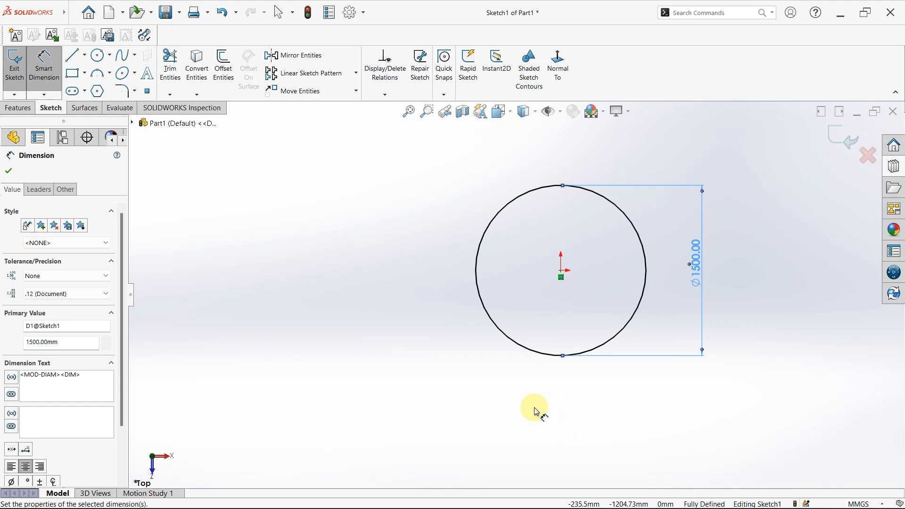
click(621, 149)
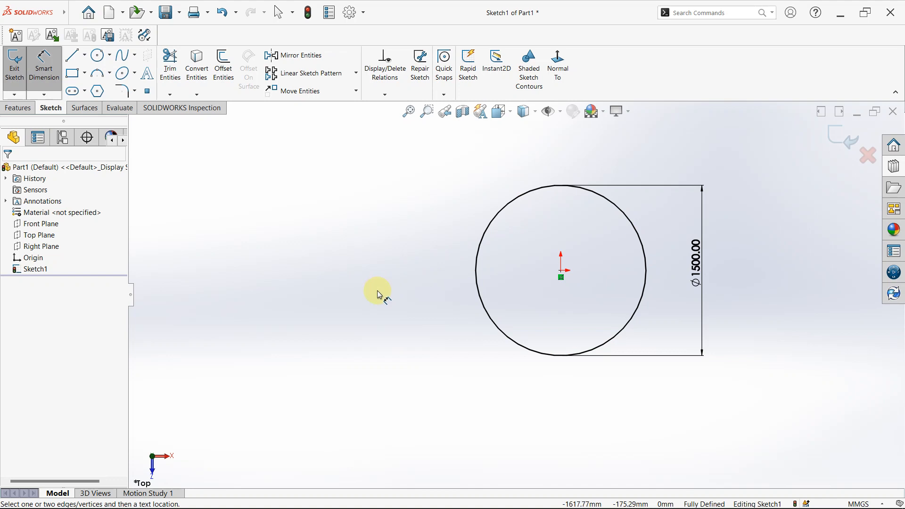
right_click(387, 368)
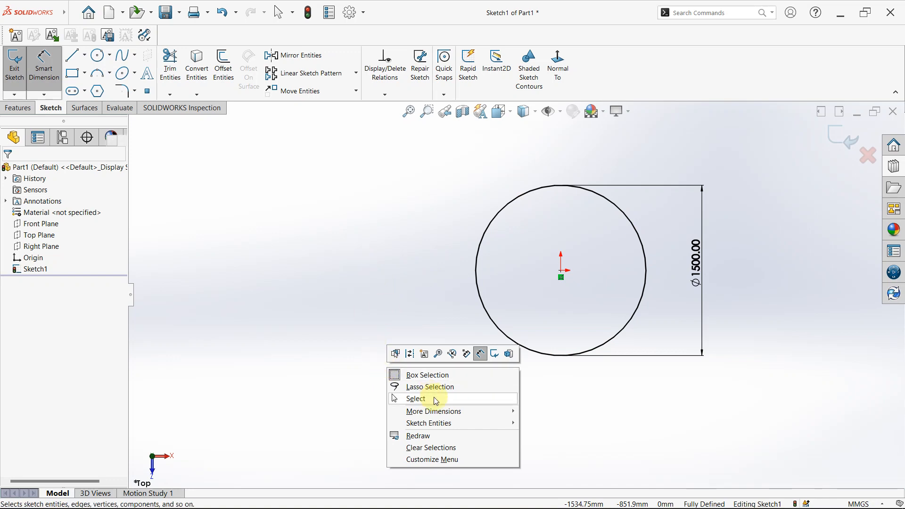
click(435, 400)
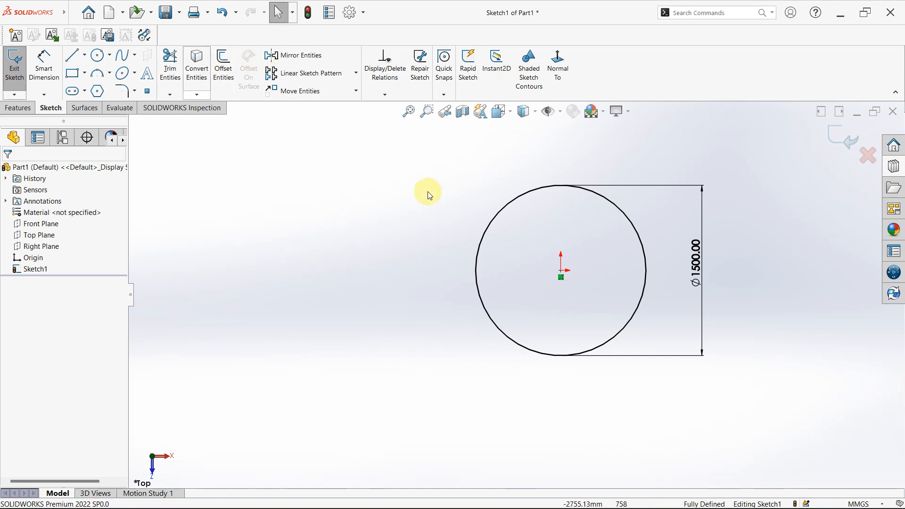
- Try to set the dimensioned circle's radius parameter to 1000 mm in its properties
click(487, 235)
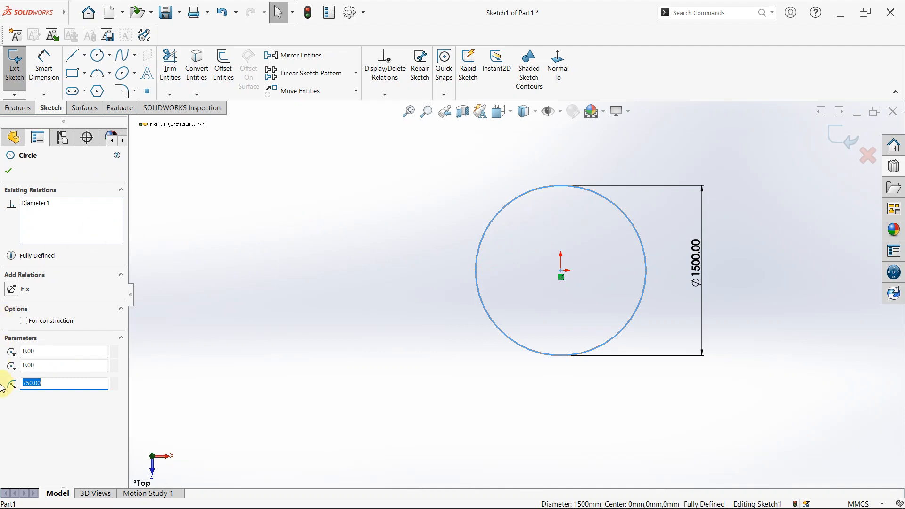
click(256, 283)
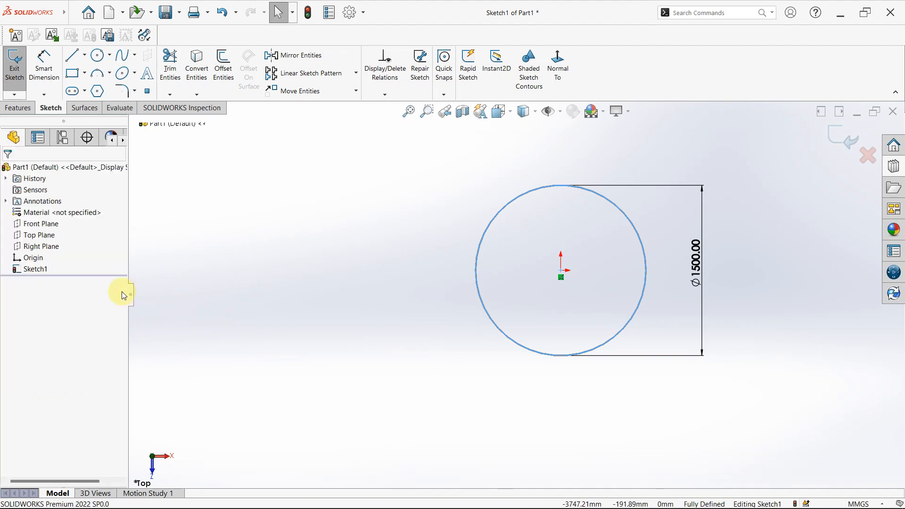
click(494, 218)
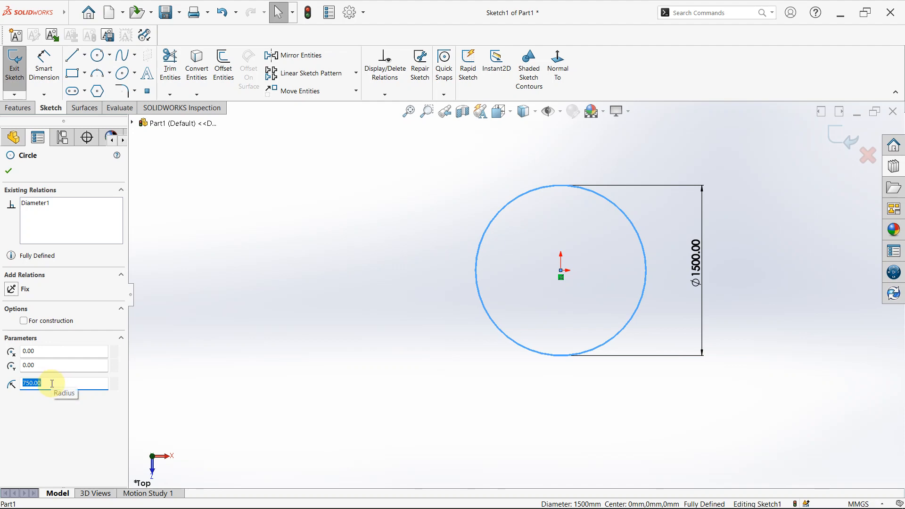
text(1000)
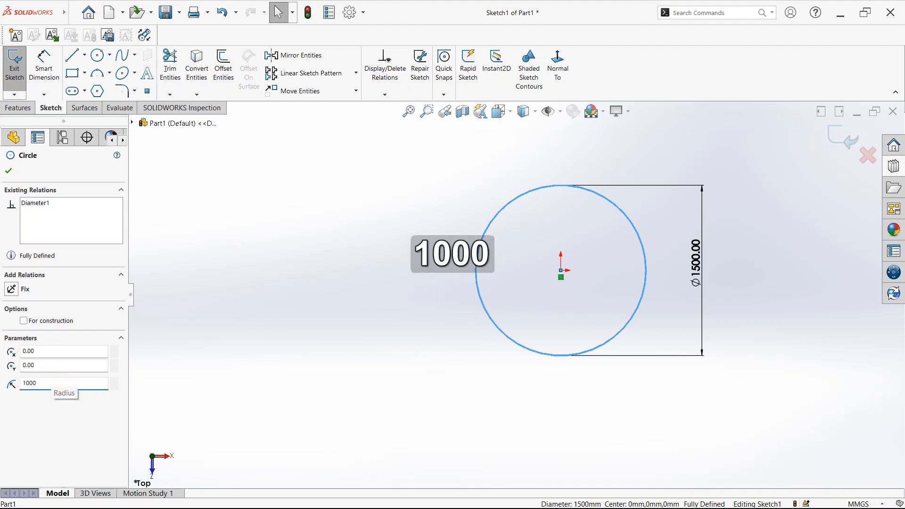
key(Return)
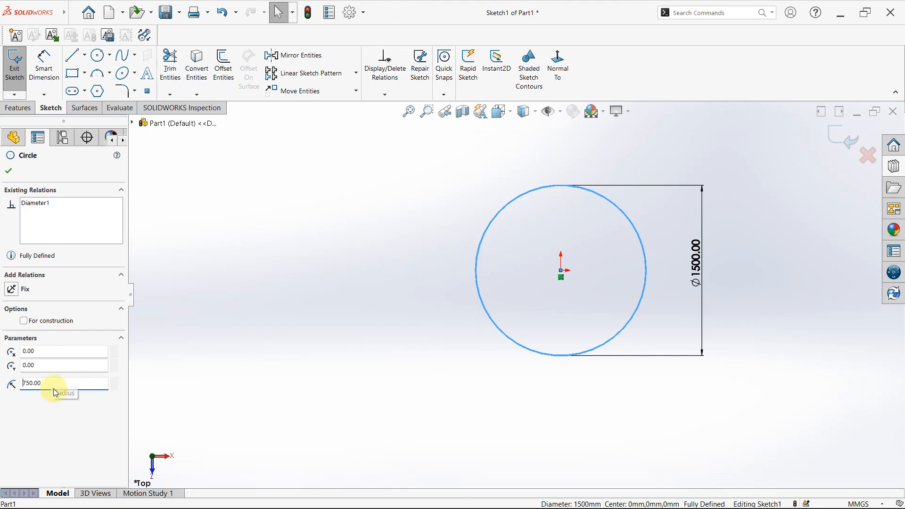
click(786, 243)
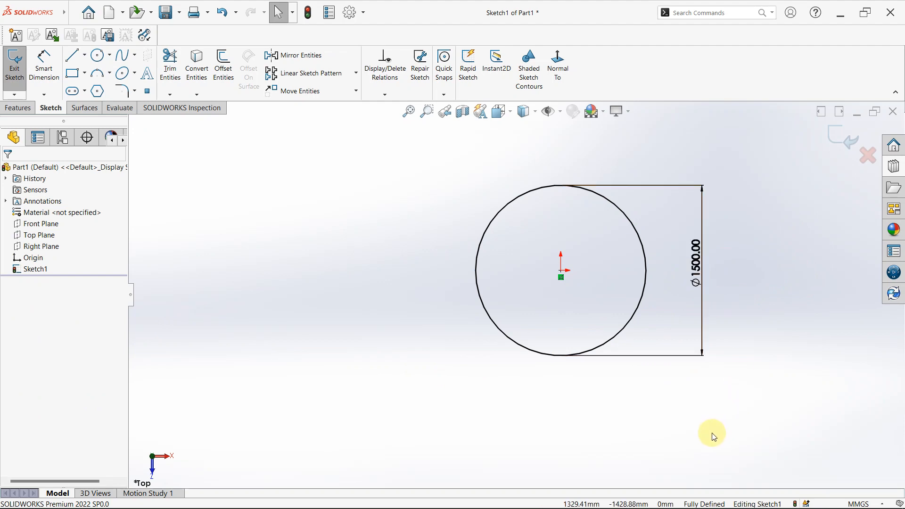
key(Escape)
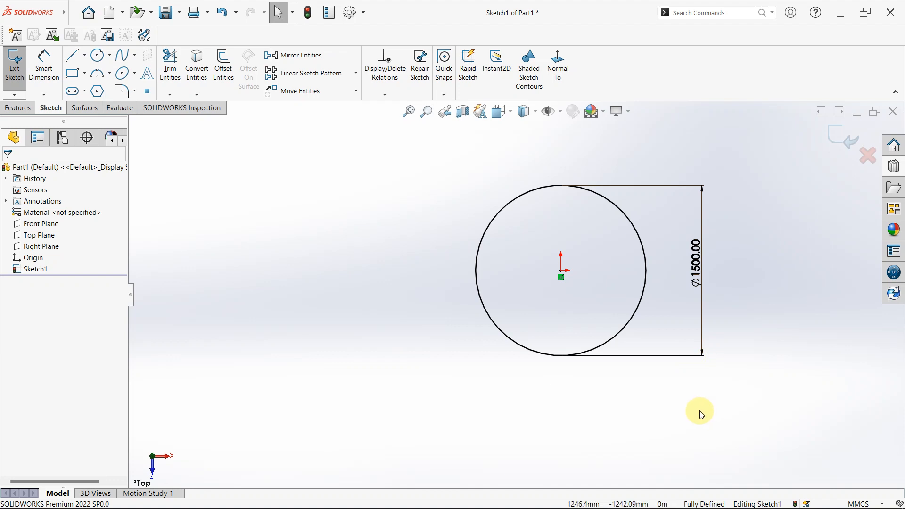
- Delete the 1500 mm diameter dimension from the circle
click(687, 358)
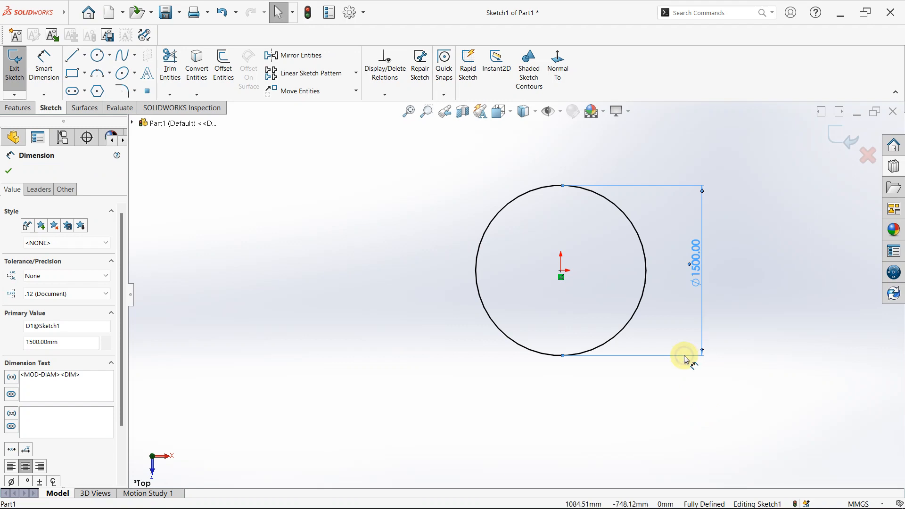
right_click(687, 358)
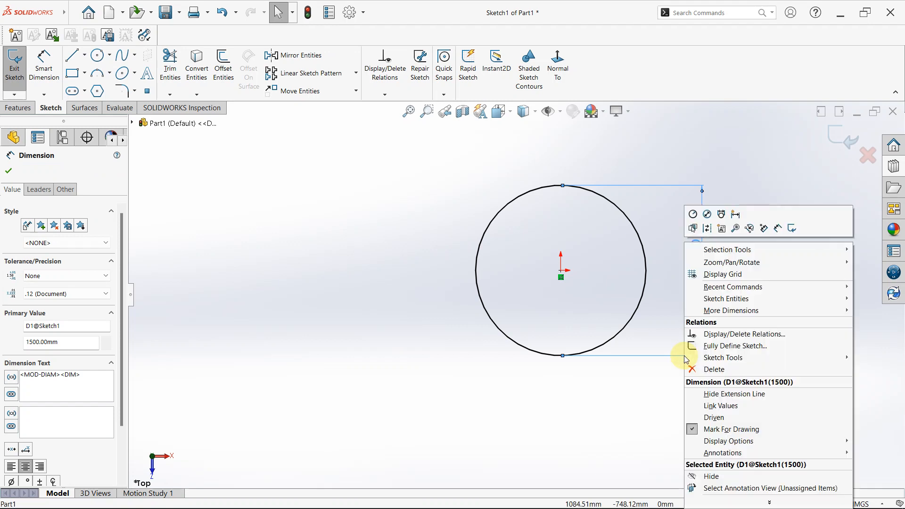
click(711, 370)
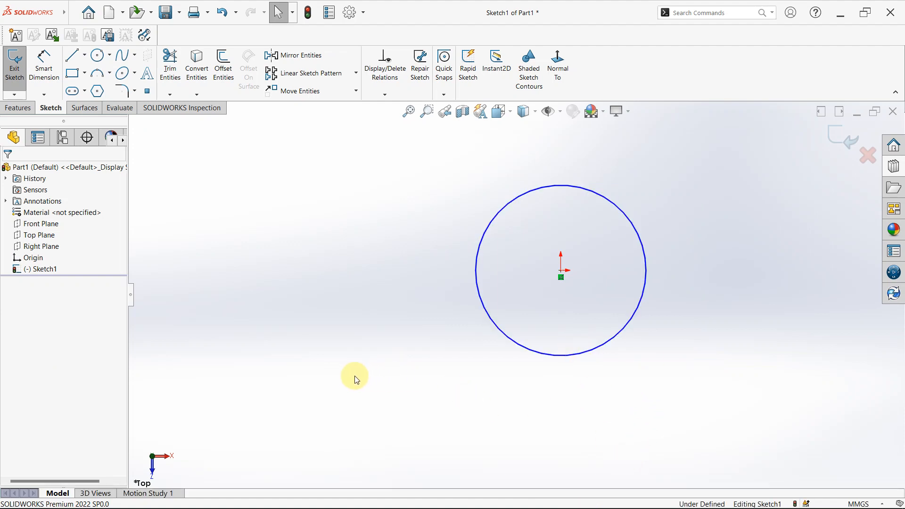
- Set the undimensioned circle's radius parameter to 1000 mm in its properties and deselect it
click(564, 359)
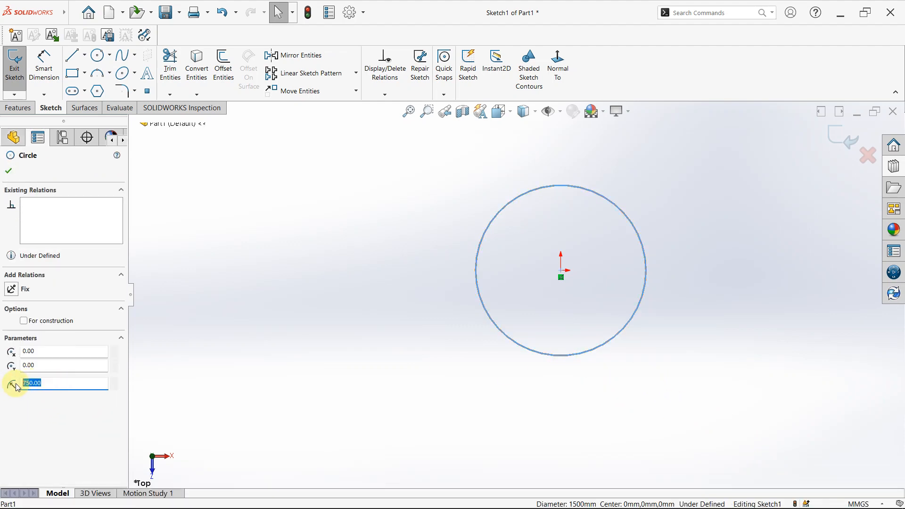
text(1000)
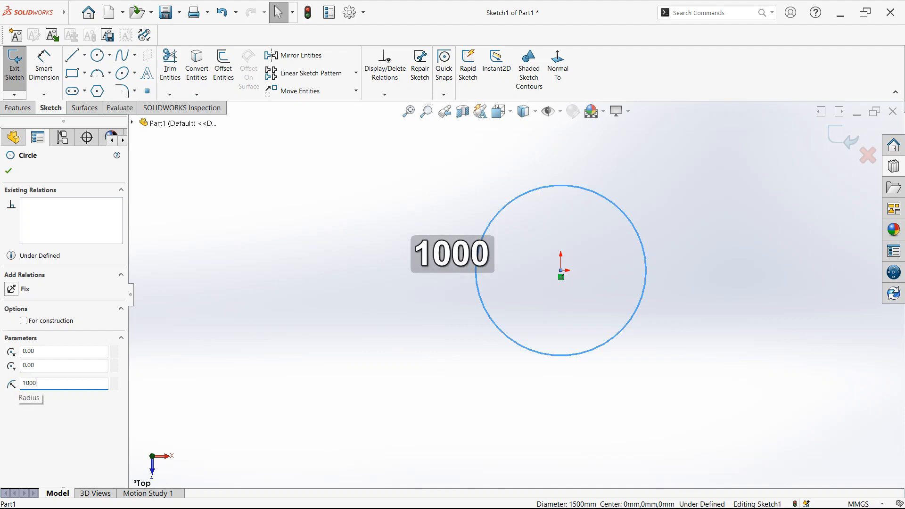
key(Return)
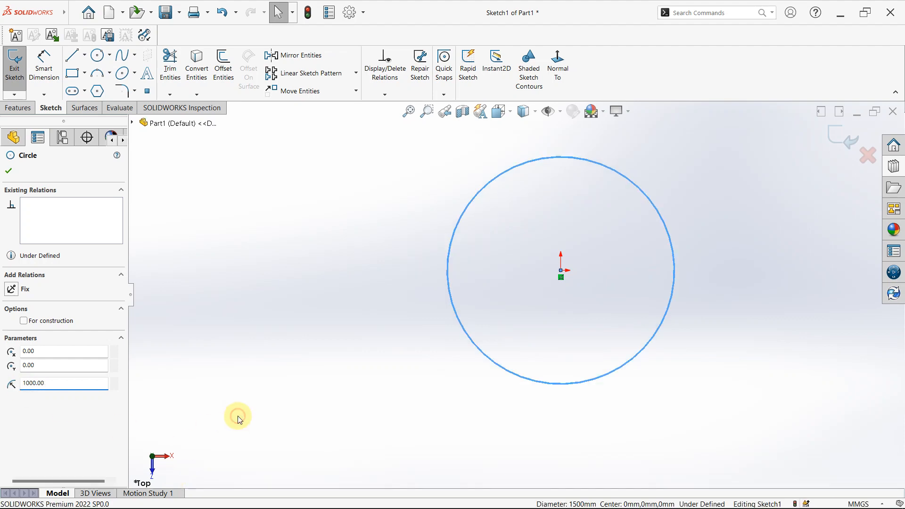
click(239, 417)
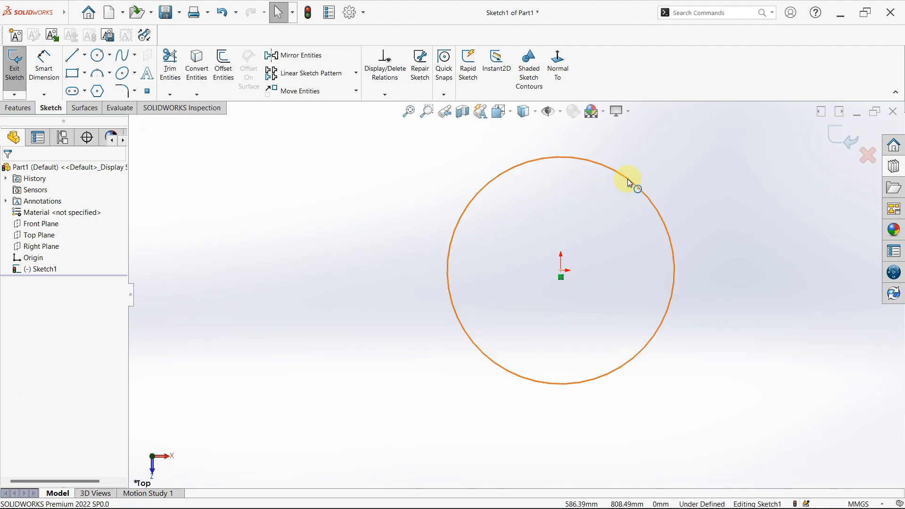
- Add a Smart Dimension for the circle's diameter beside it, accept it at 2000 mm and leave the dimension command
click(55, 82)
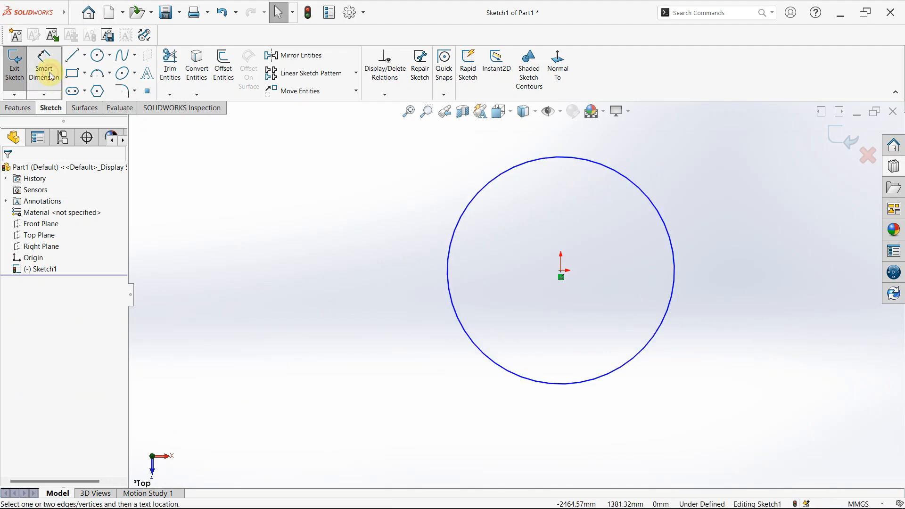
click(676, 245)
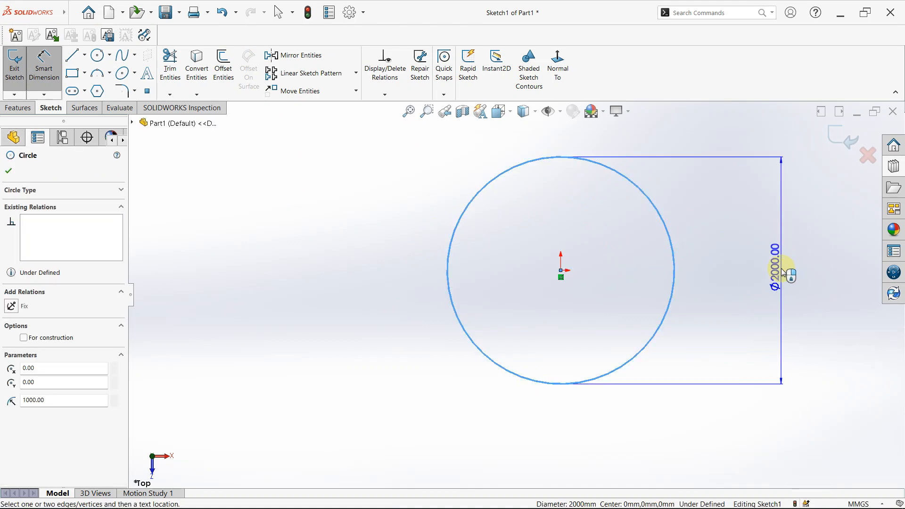
click(782, 269)
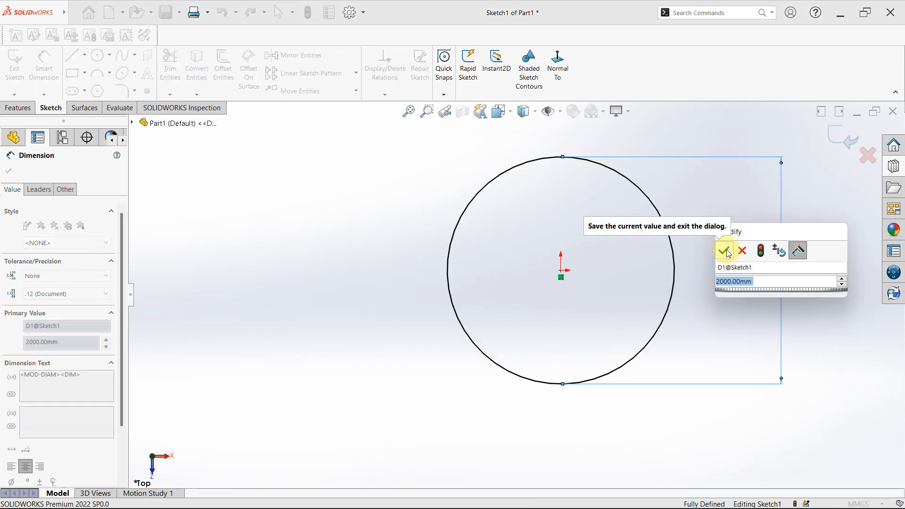
click(725, 251)
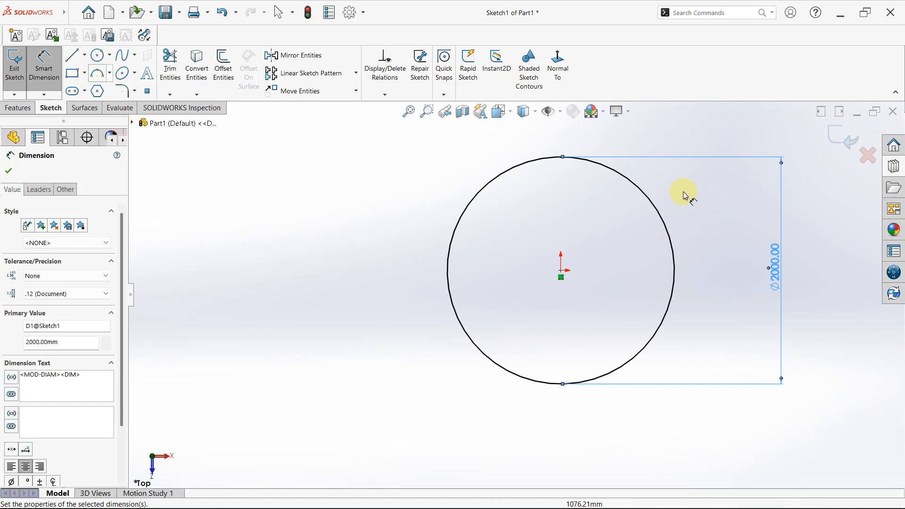
scroll(681, 197, up, 2)
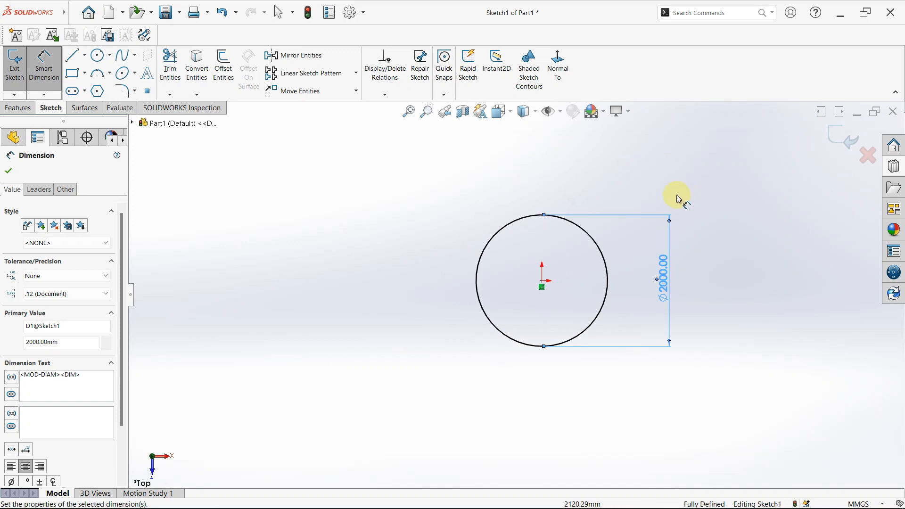
click(9, 174)
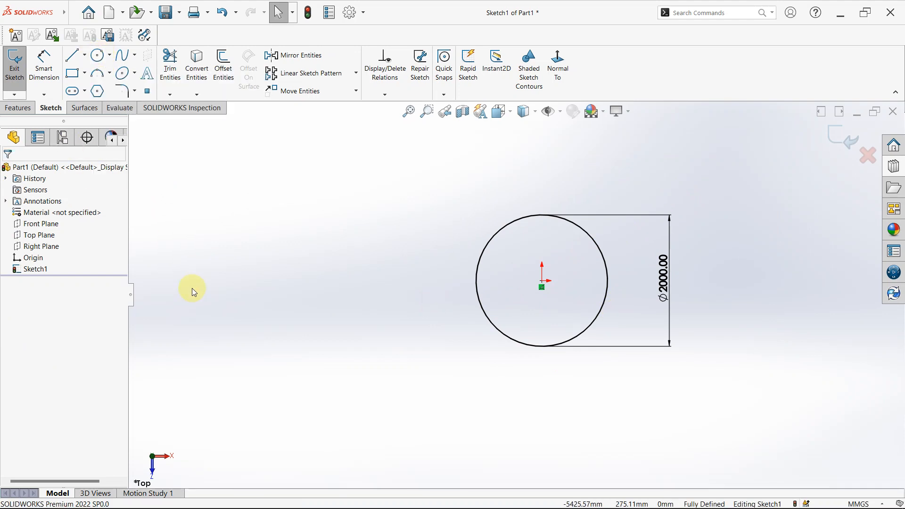
- Sketch a three-point perimeter circle with a radius of about 670 mm to the left of the 2000 mm circle
click(97, 57)
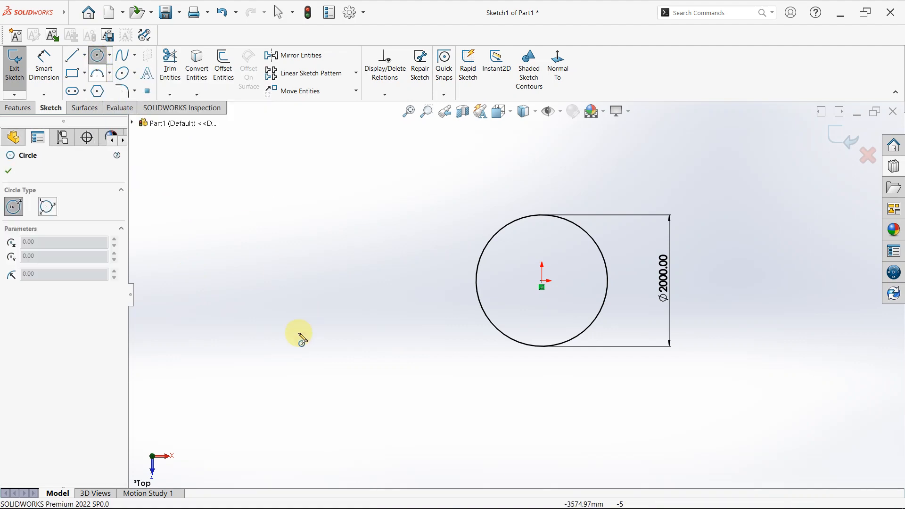
click(48, 207)
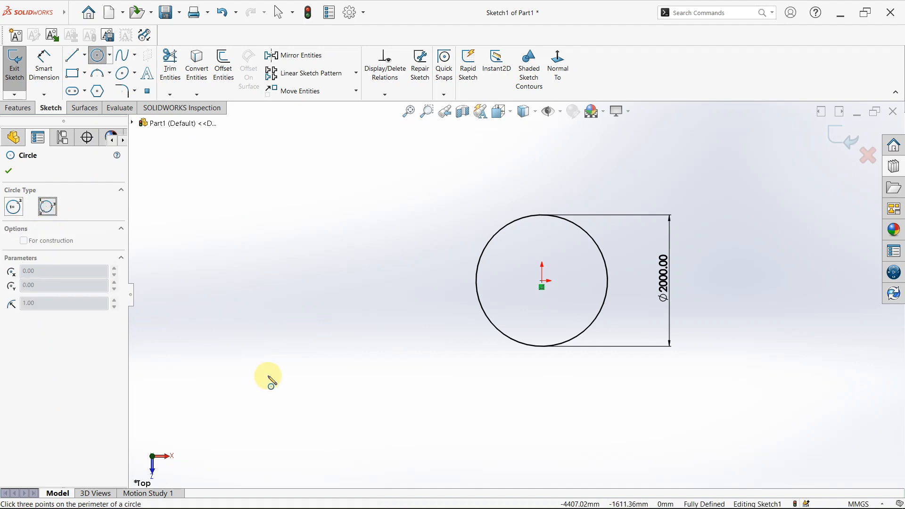
click(298, 266)
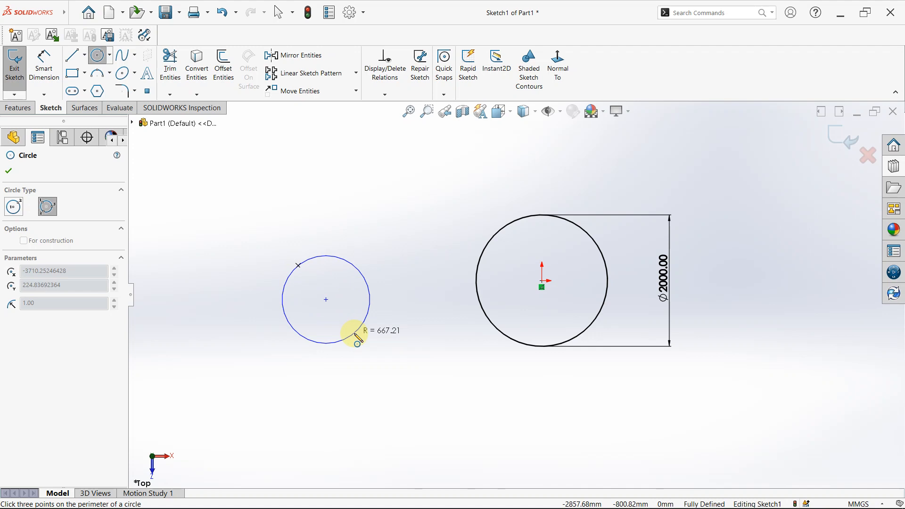
click(332, 348)
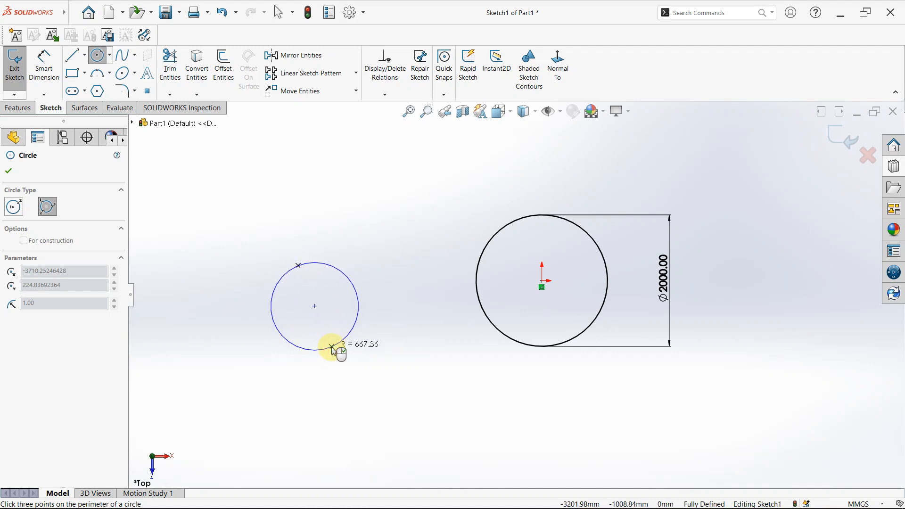
click(470, 250)
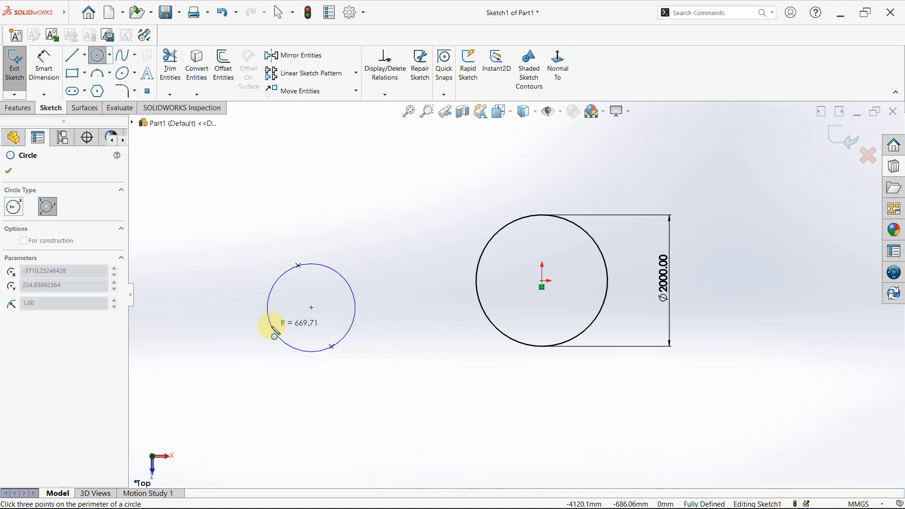
click(272, 327)
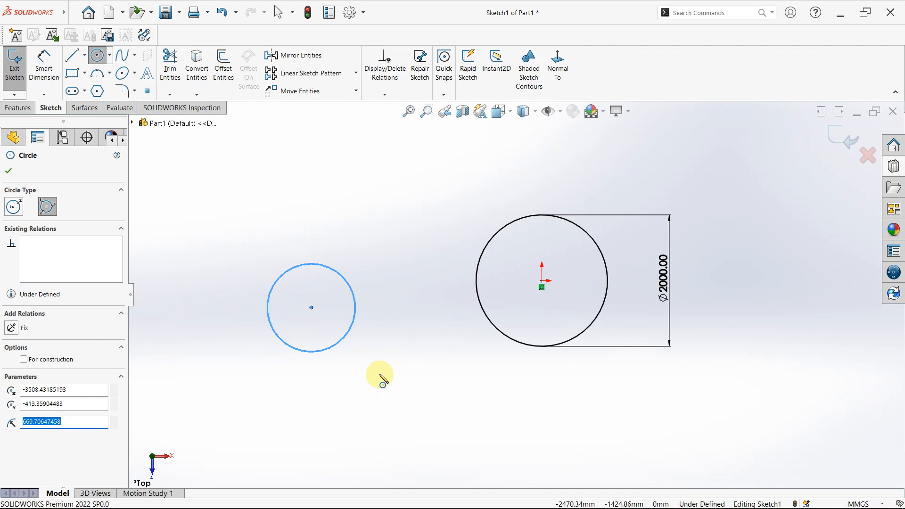
key(Escape)
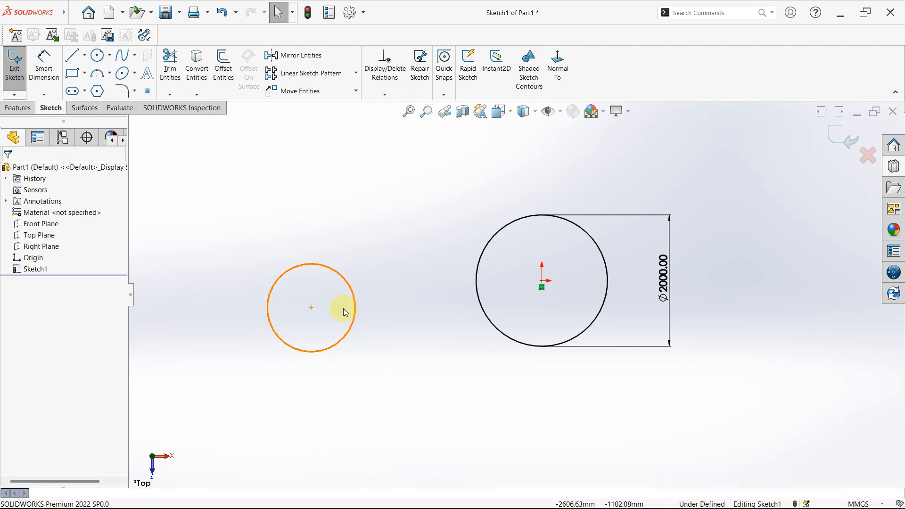
- Add a Horizontal relation between the new circle's centre point and the origin
click(312, 309)
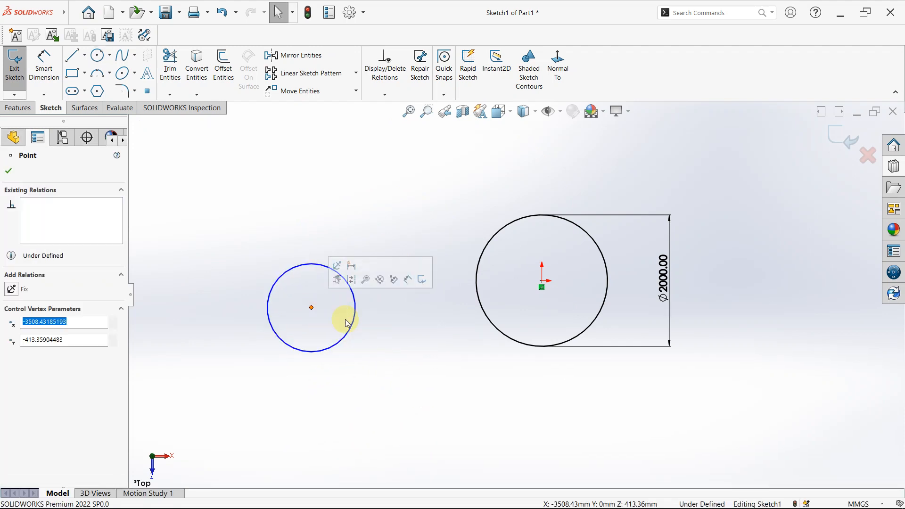
ctrl+click(542, 282)
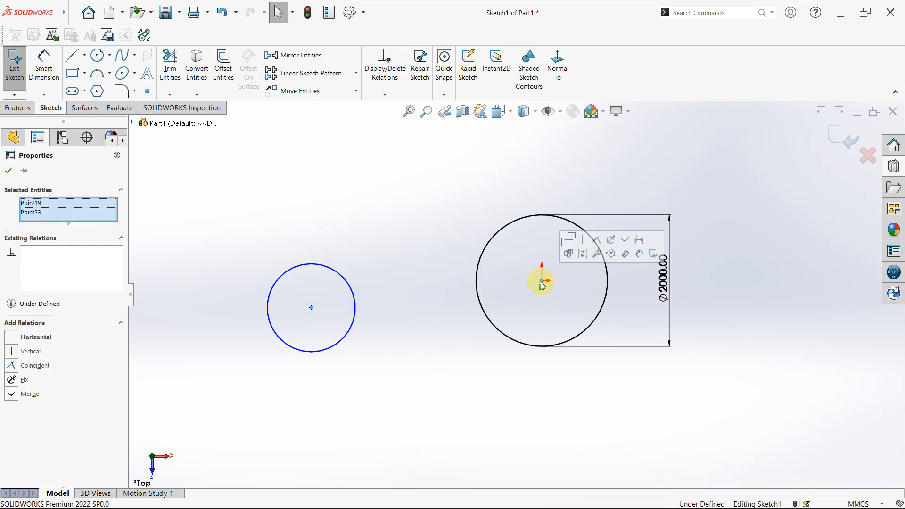
click(16, 336)
click(317, 329)
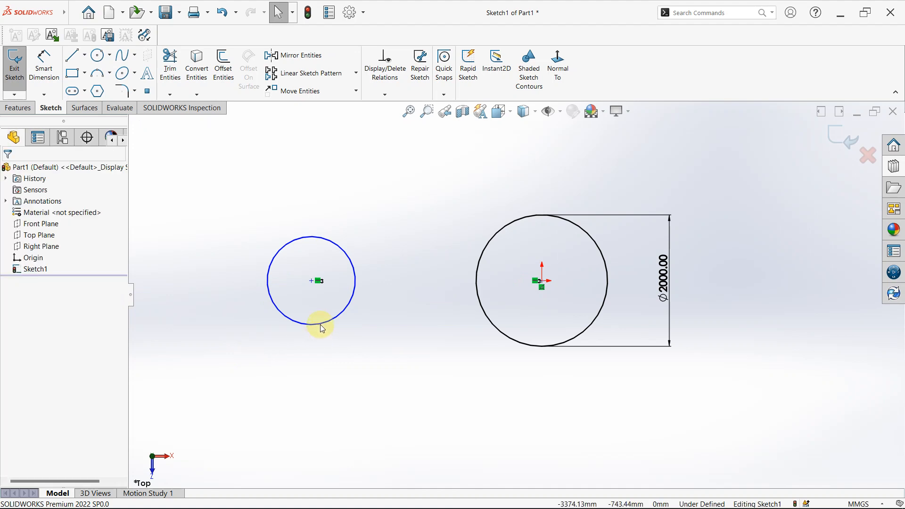
- Add a Smart Dimension for the new circle's diameter below it and set it to 1000 mm
click(301, 426)
right_drag(302, 427, 299, 383)
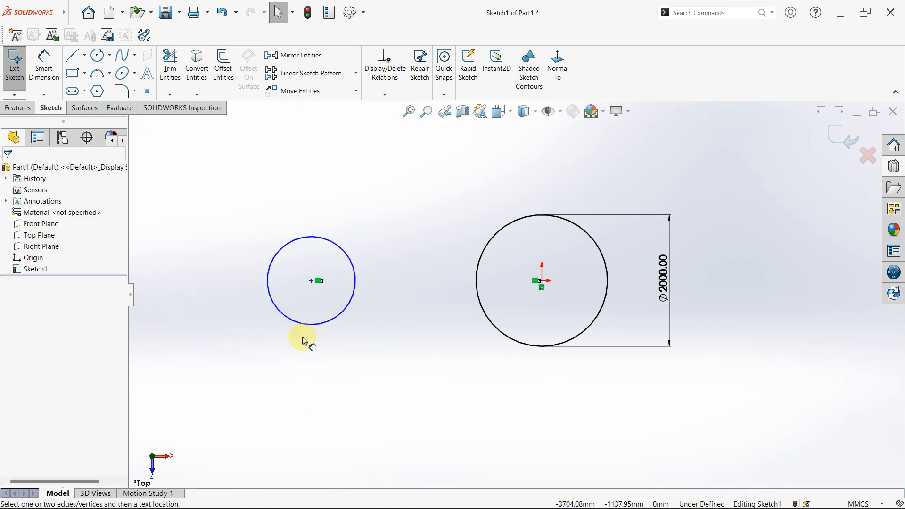
click(306, 327)
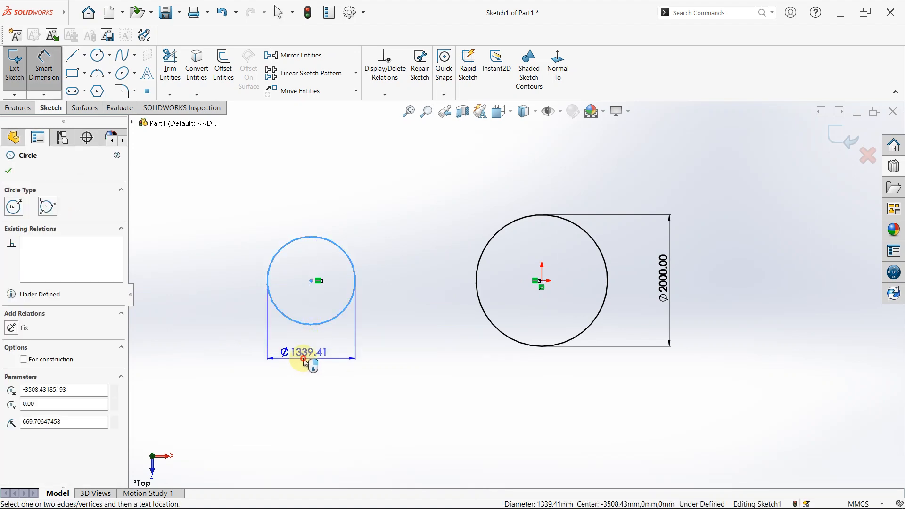
click(285, 357)
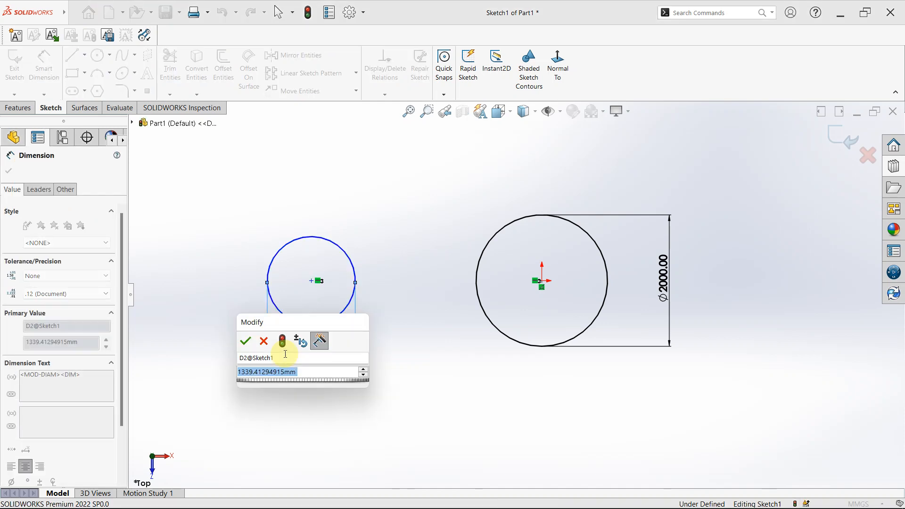
text(1000)
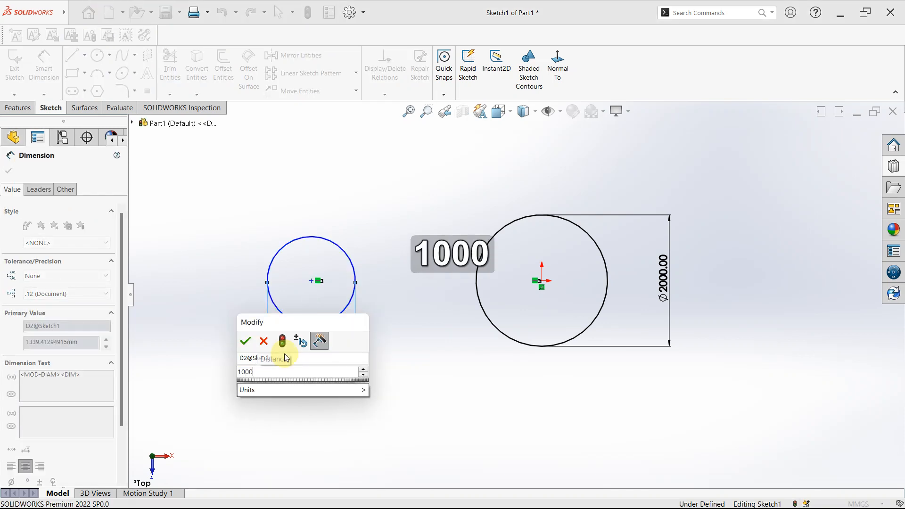
key(Return)
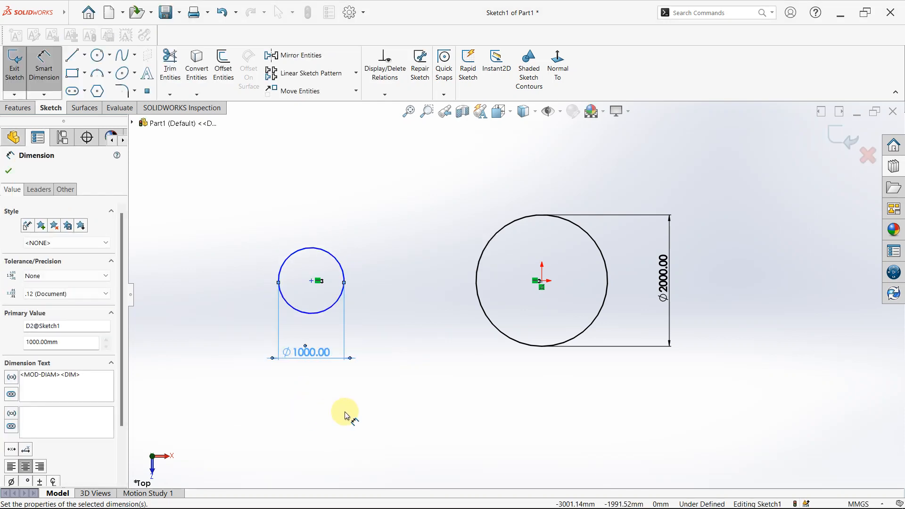
click(349, 418)
key(Escape)
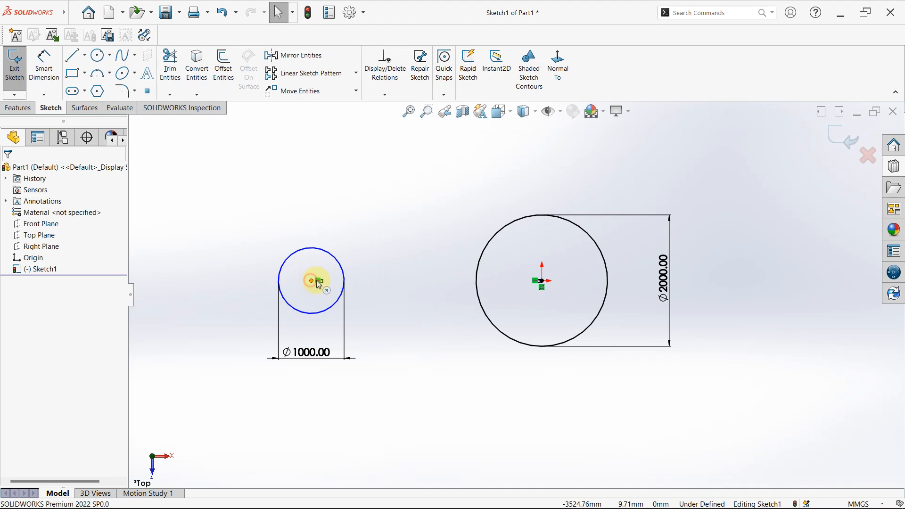
- Nudge the small circle sideways, then dimension the distance from its centre to the origin above the circles as 3500 mm
mouse_move(313, 284)
mouse_down()
mouse_move(349, 285)
mouse_move(231, 282)
mouse_move(366, 285)
mouse_move(266, 282)
mouse_move(305, 282)
mouse_up()
click(389, 363)
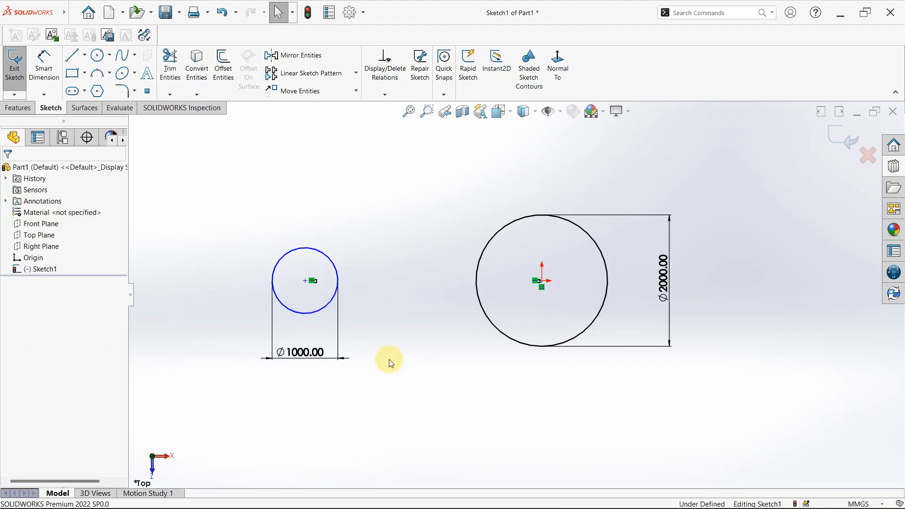
right_drag(443, 393, 449, 306)
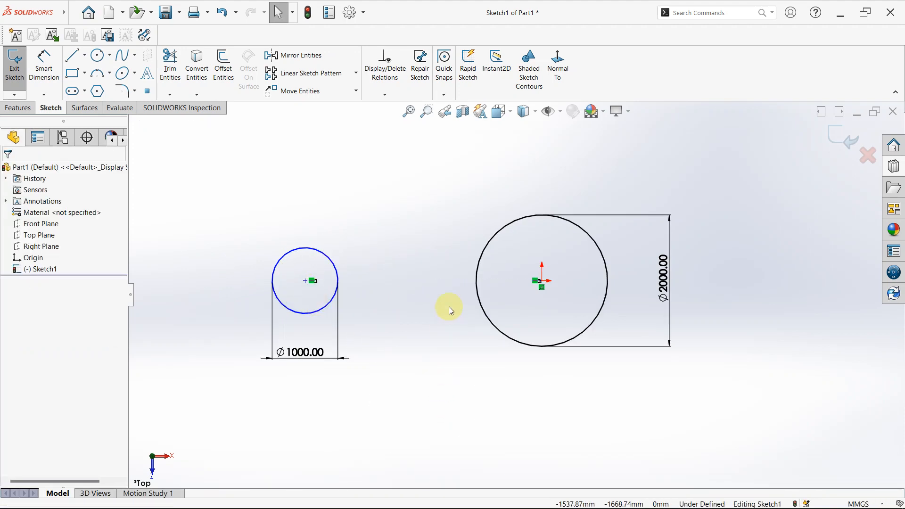
click(309, 285)
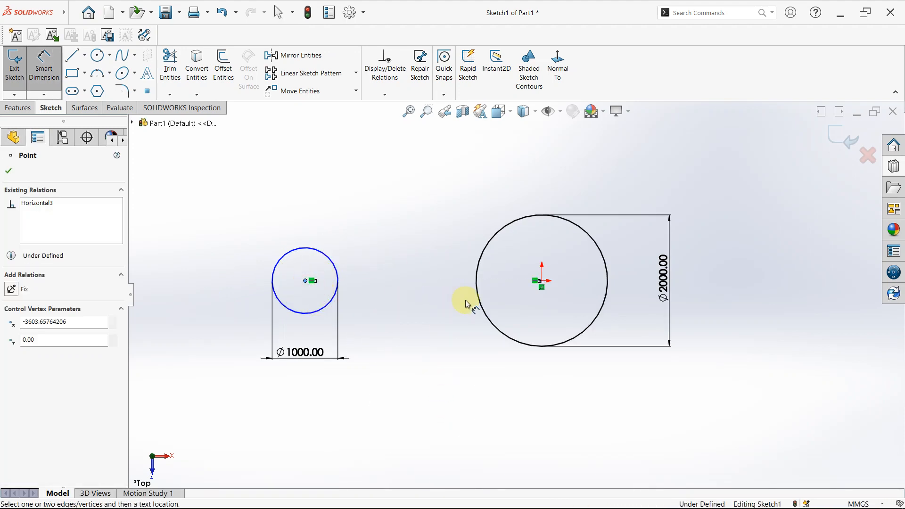
click(543, 289)
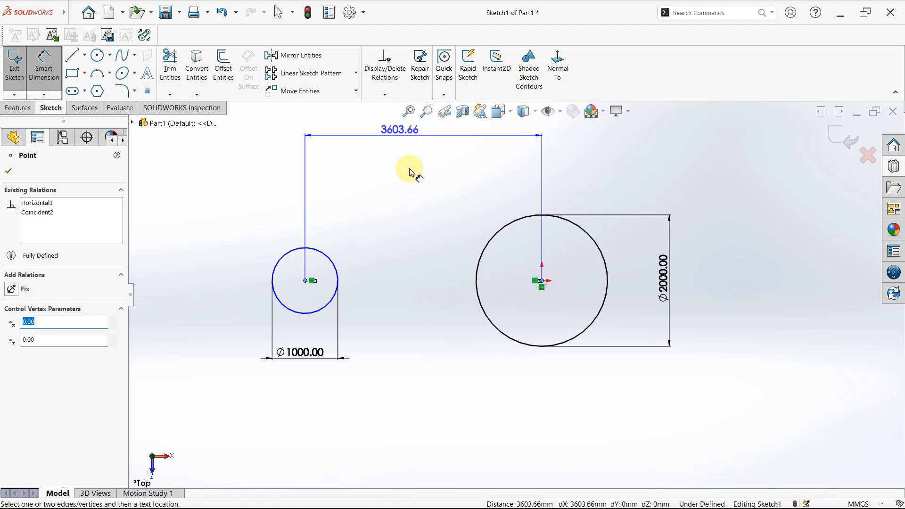
click(430, 198)
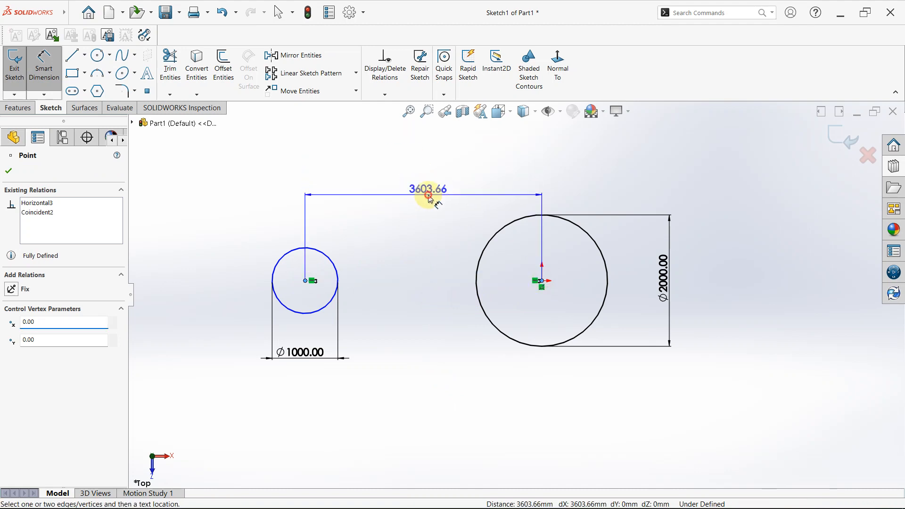
click(430, 197)
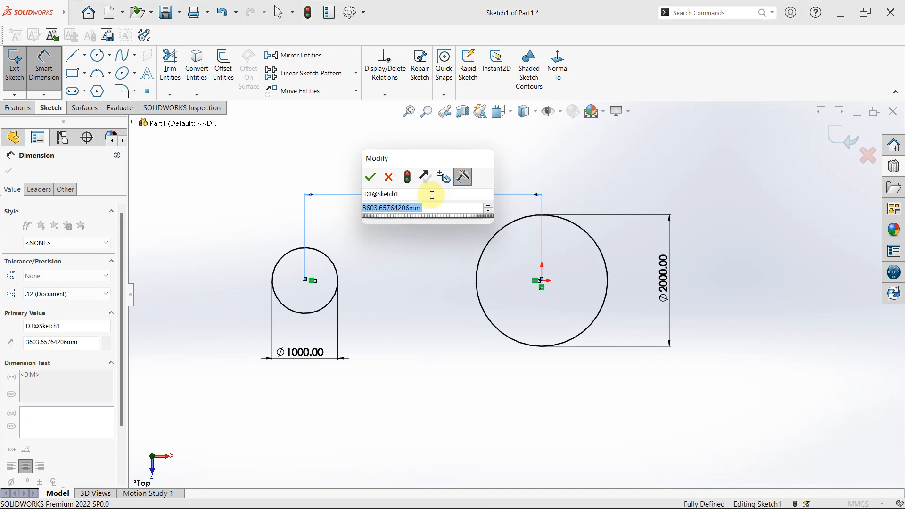
text(35)
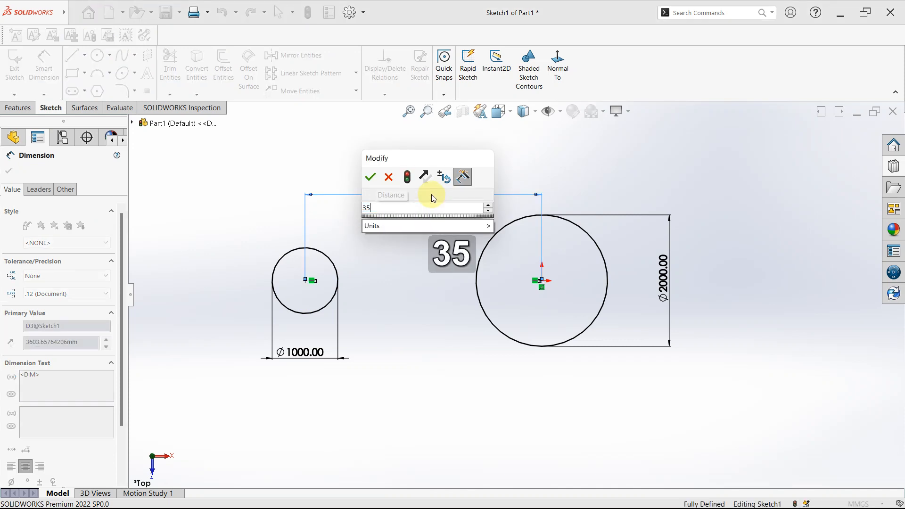
text(00)
key(Return)
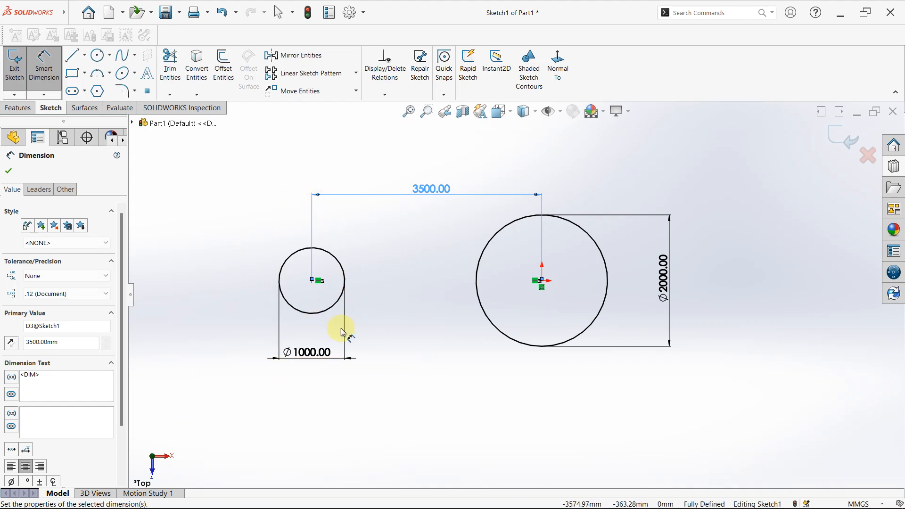
key(Escape)
key(Escape)
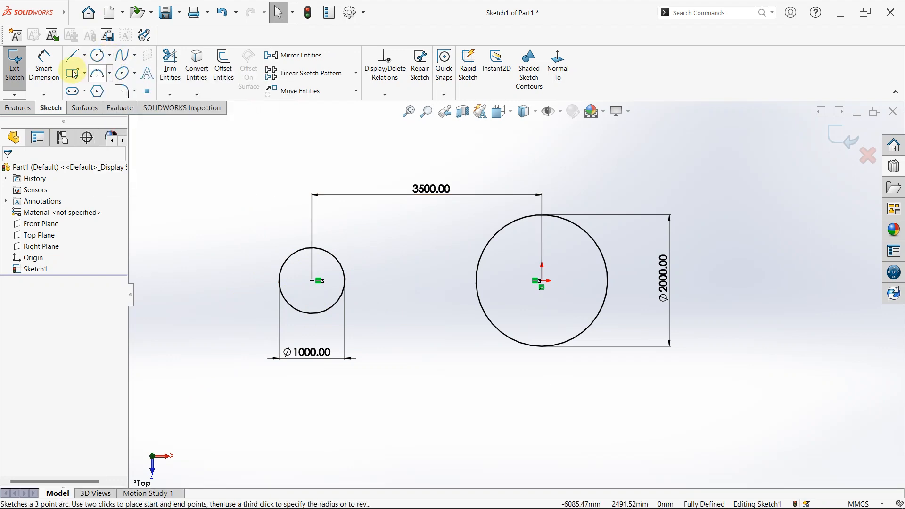
- Delete both circles together with all their dimensions from the sketch
click(110, 55)
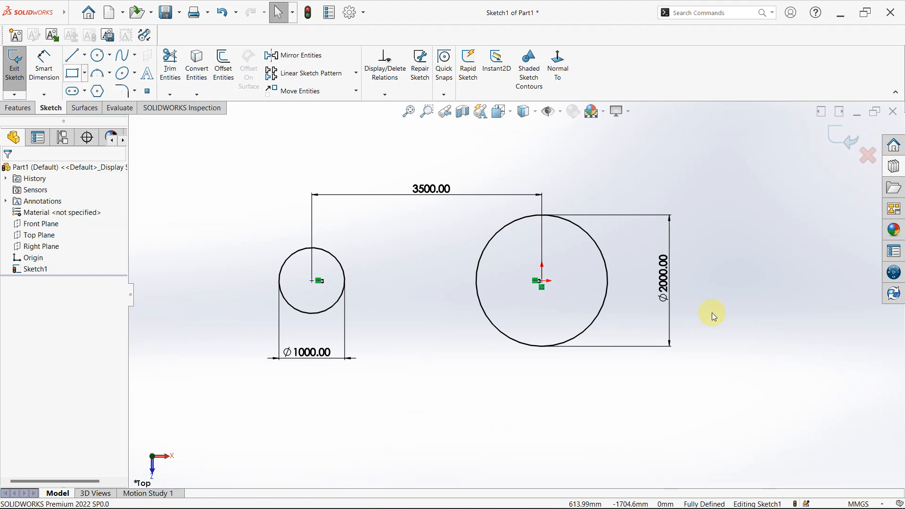
drag(215, 149, 739, 468)
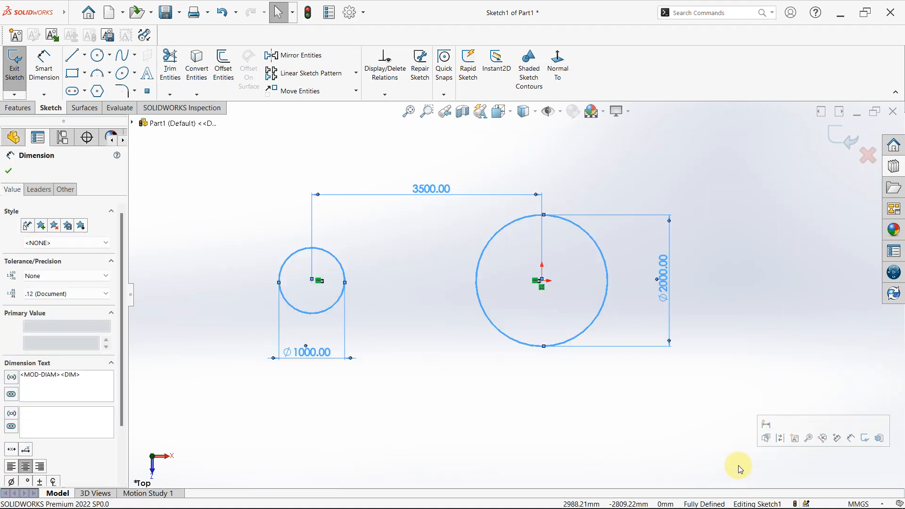
key(Delete)
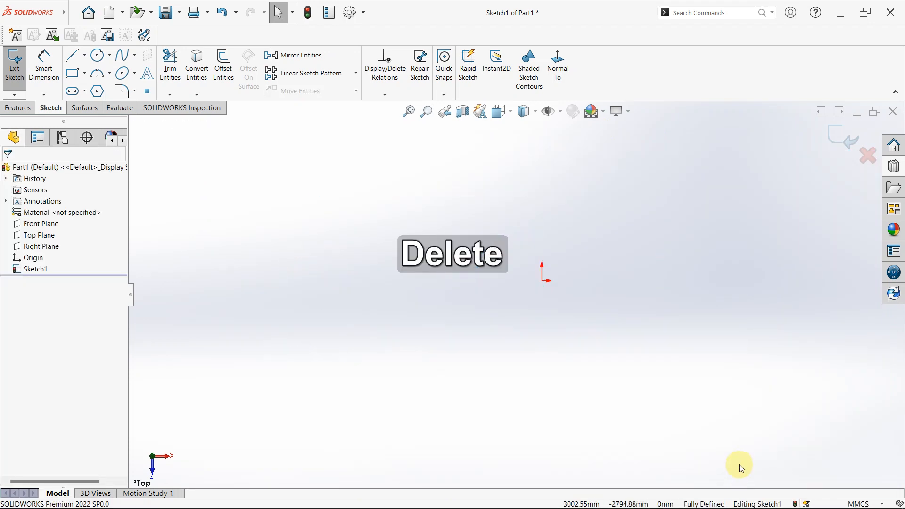
- Sketch a corner rectangle about 3149 mm wide and 1535 mm high, starting at the origin and extending up and right
click(71, 75)
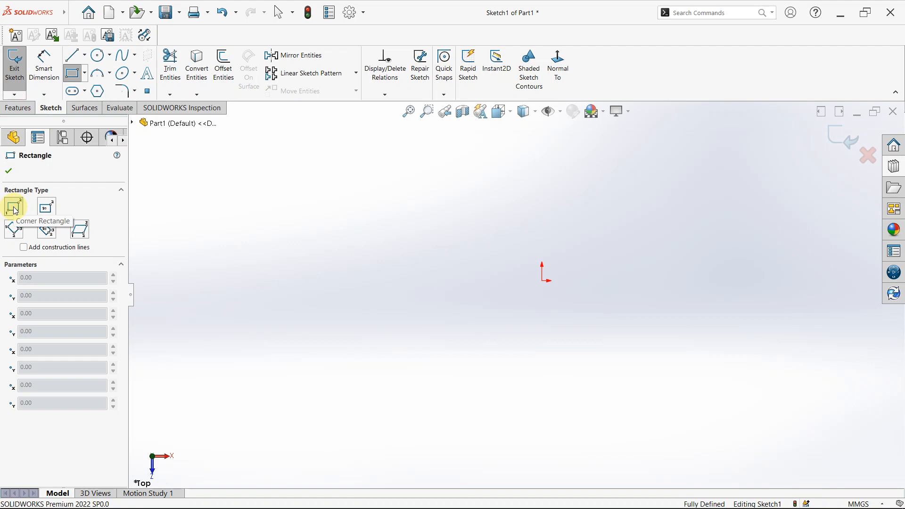
key(Escape)
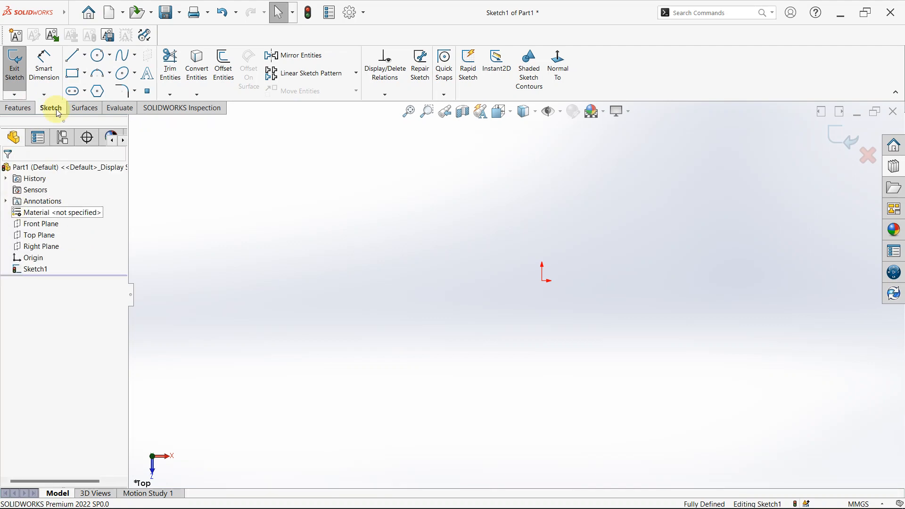
click(76, 74)
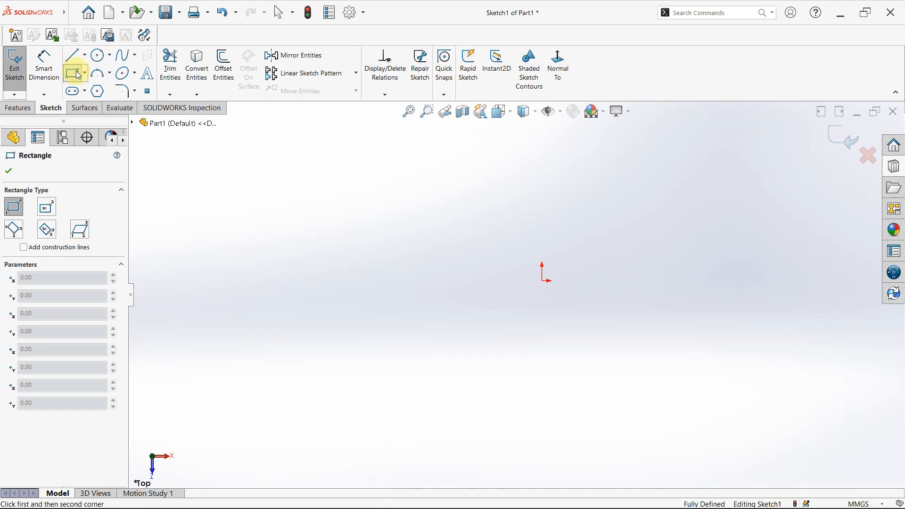
click(542, 281)
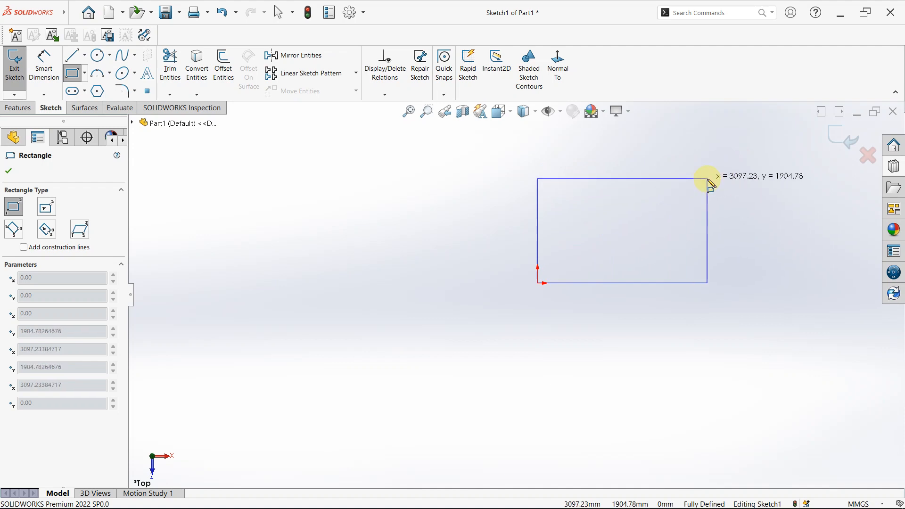
click(712, 202)
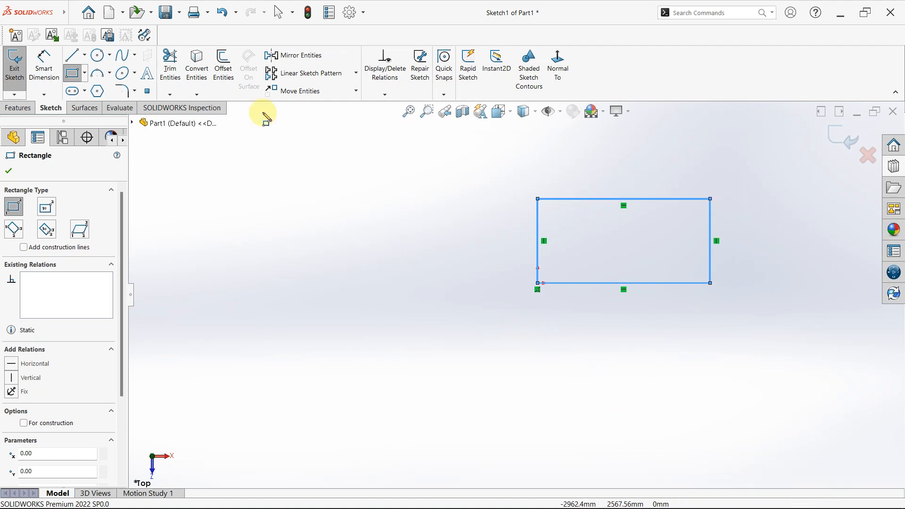
- Add a Smart Dimension above the rectangle's top edge and set its length to 3000 mm
click(44, 64)
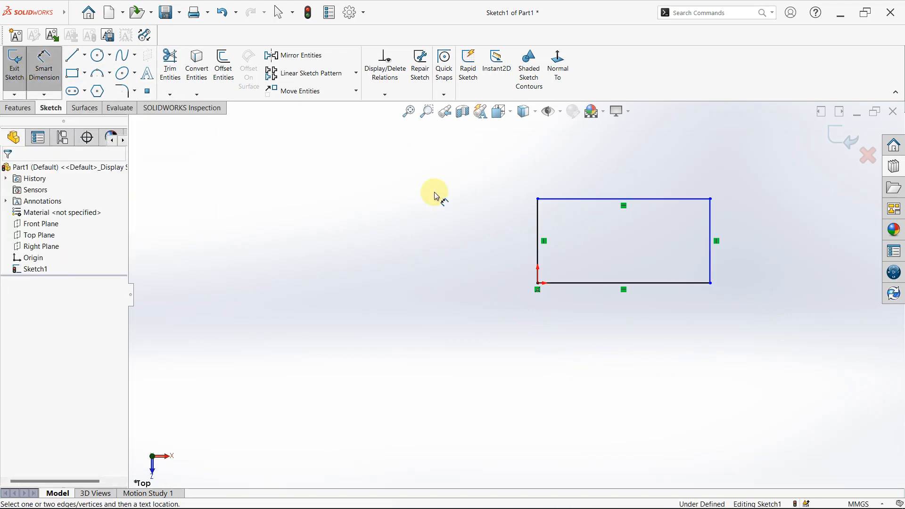
click(647, 200)
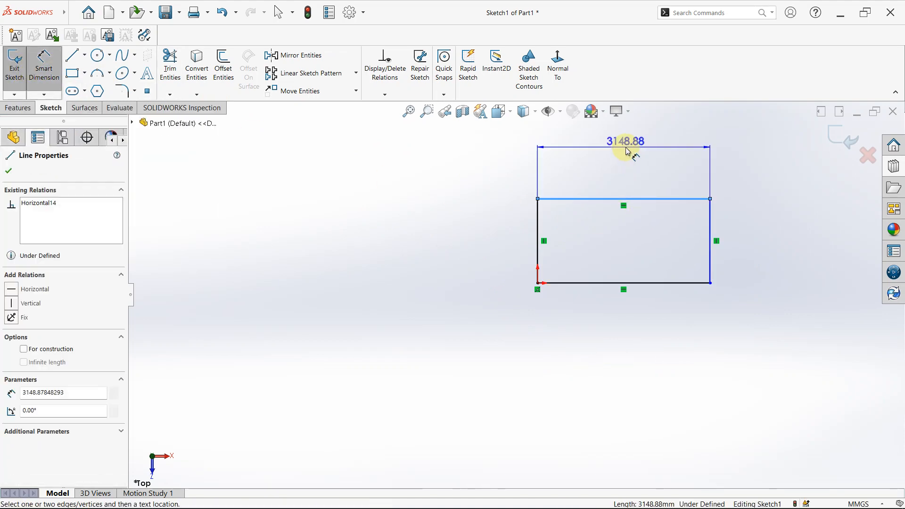
click(623, 149)
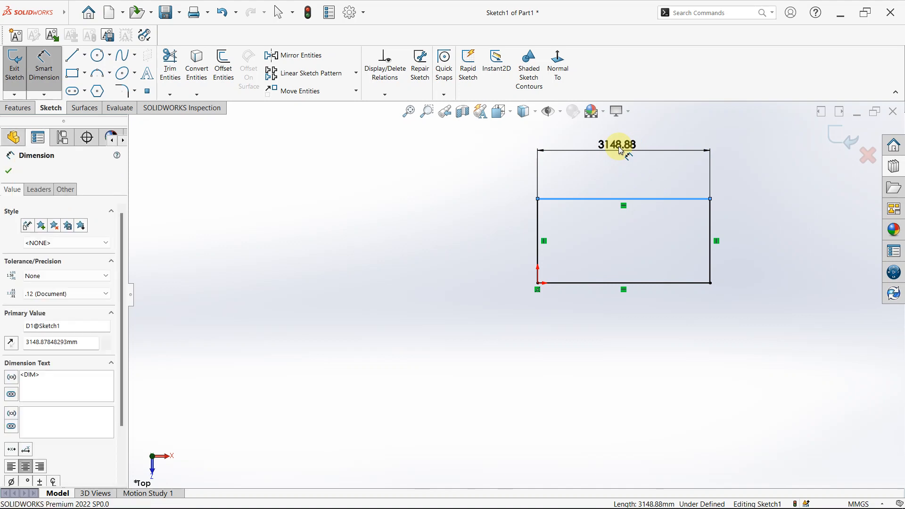
text(3)
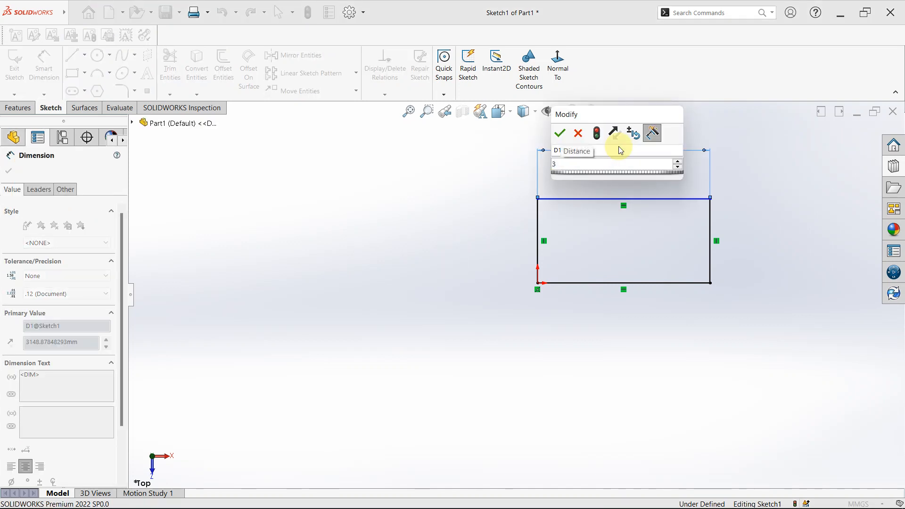
text(000)
key(Return)
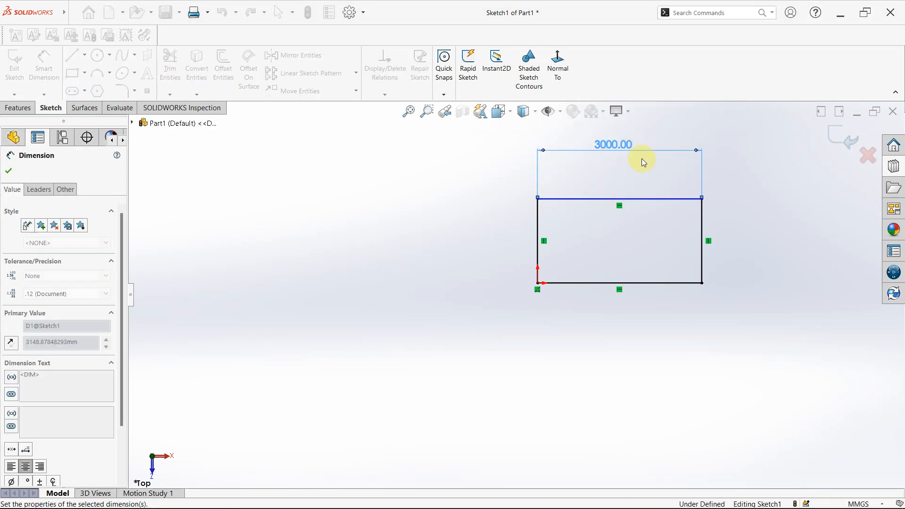
- Dimension the rectangle's right edge with a value of 1500 mm placed beside it
click(725, 258)
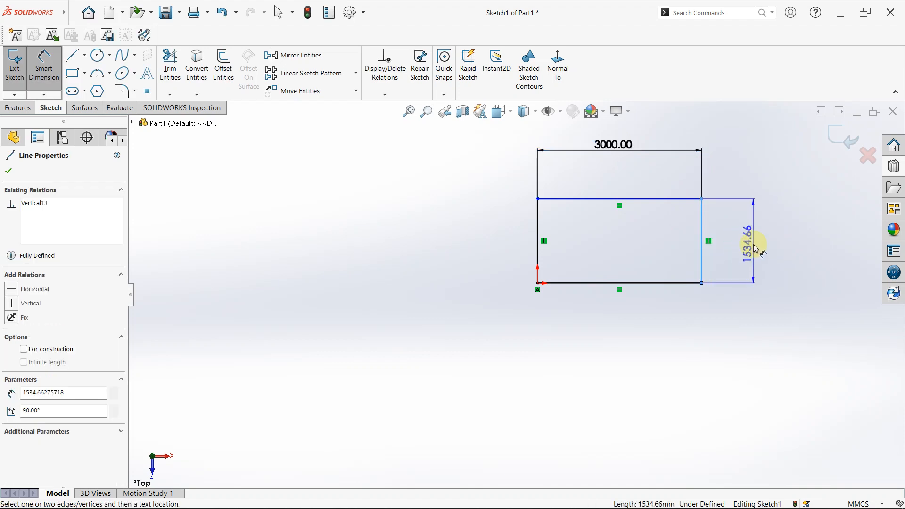
click(756, 249)
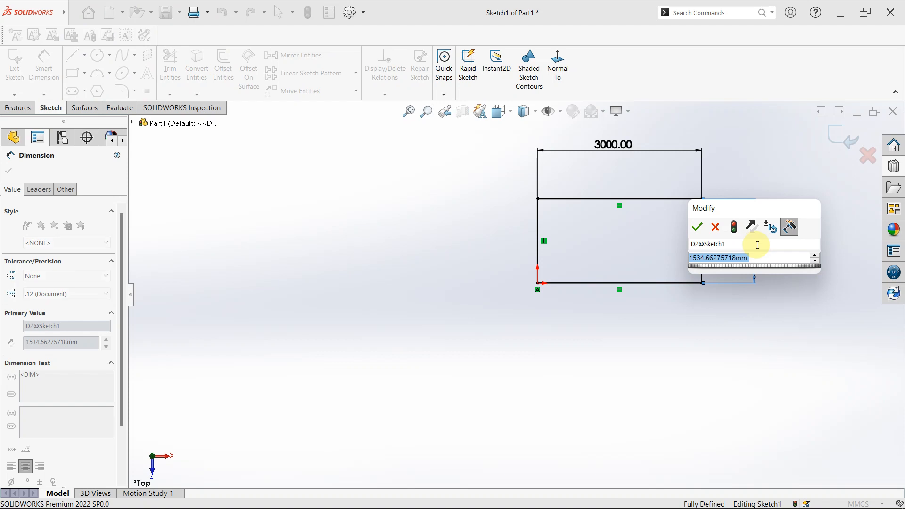
text(1500)
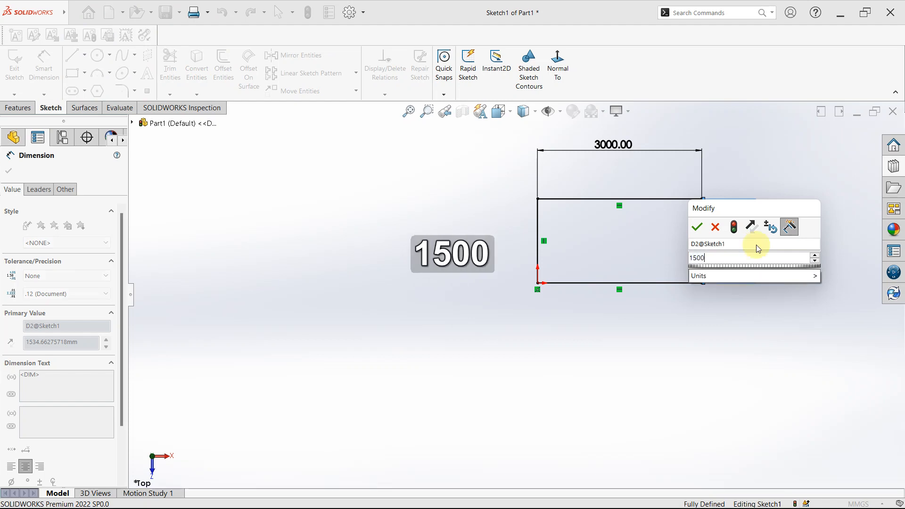
key(Return)
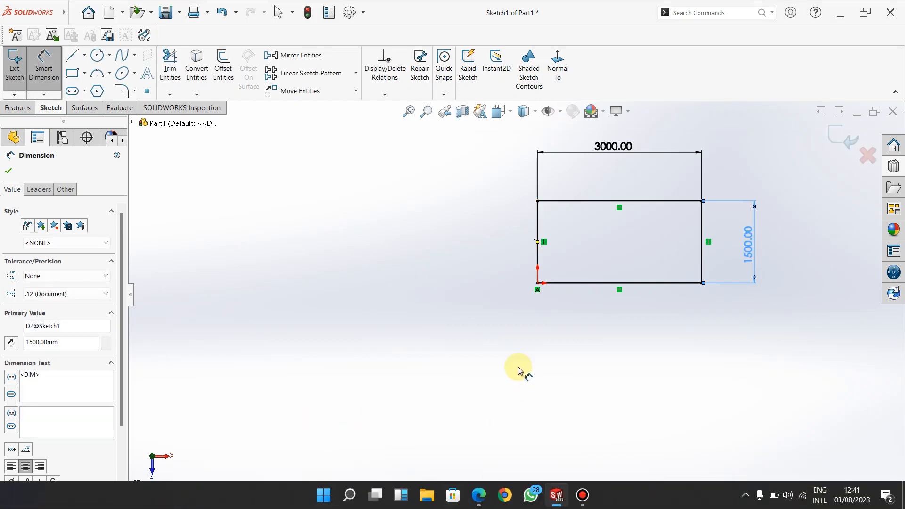
key(Escape)
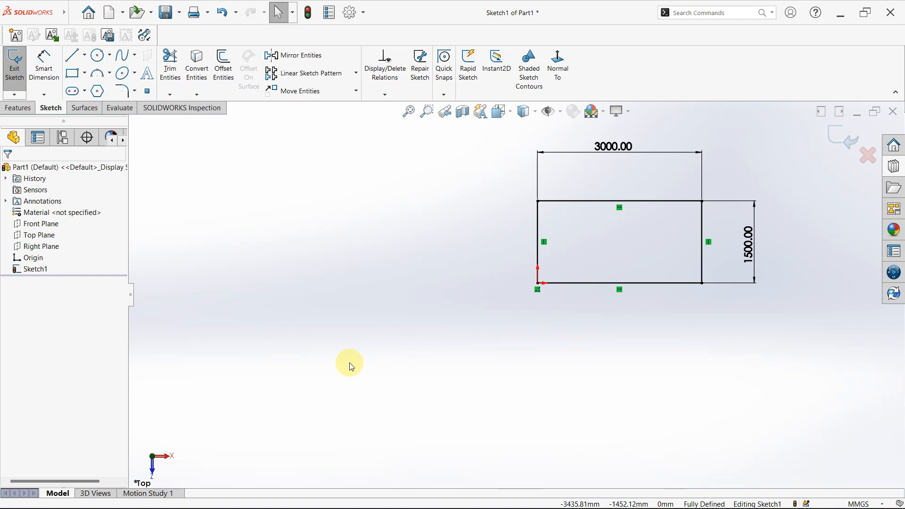
- Sketch a center rectangle about 2737 by 1739 mm, with construction lines from corners, below and left of the dimensioned rectangle
click(77, 79)
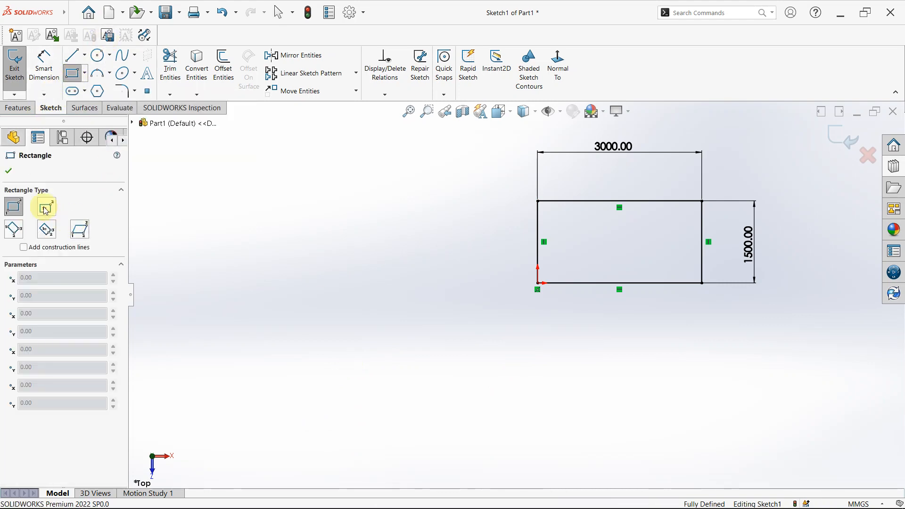
click(44, 208)
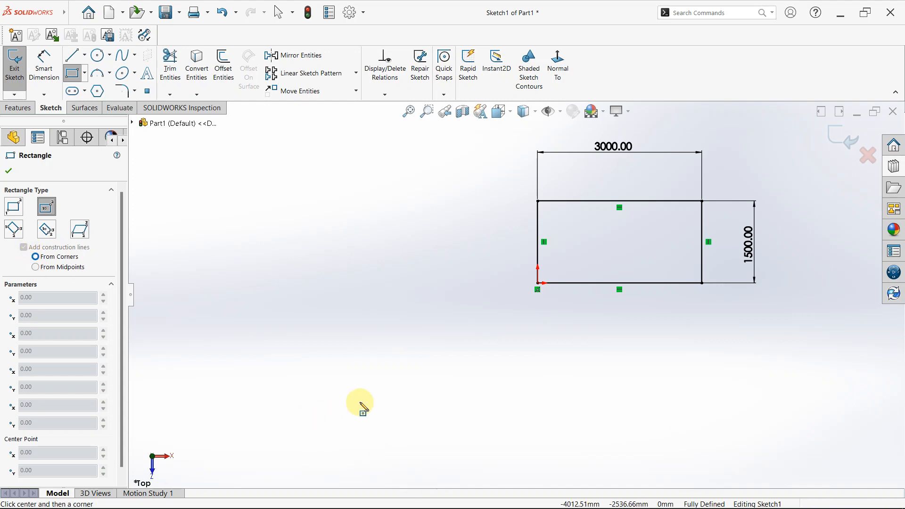
click(399, 387)
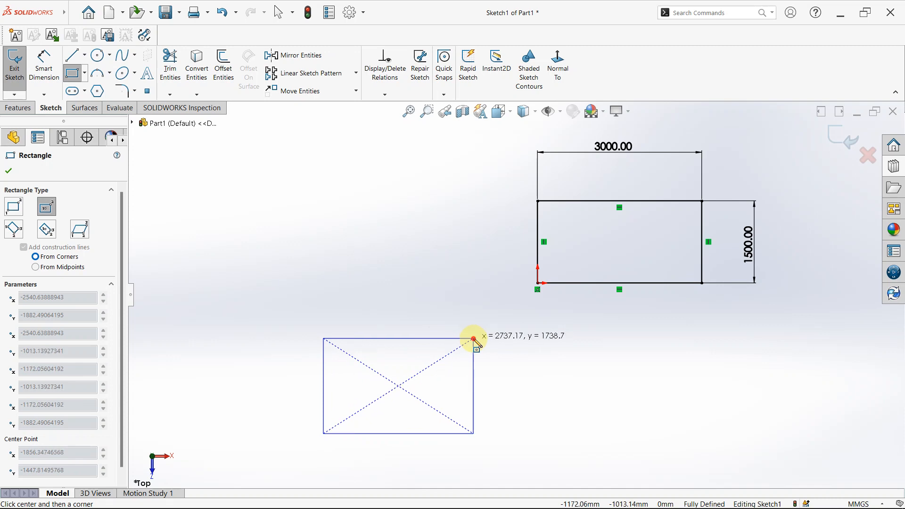
click(474, 340)
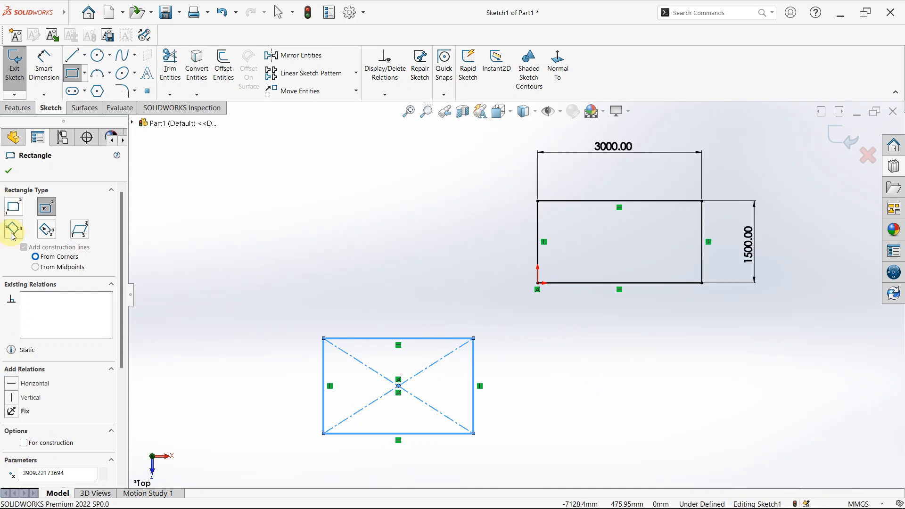
- Sketch a second center rectangle about 1739 mm high, with construction lines from midpoints, beside the first center rectangle and level with it
click(38, 268)
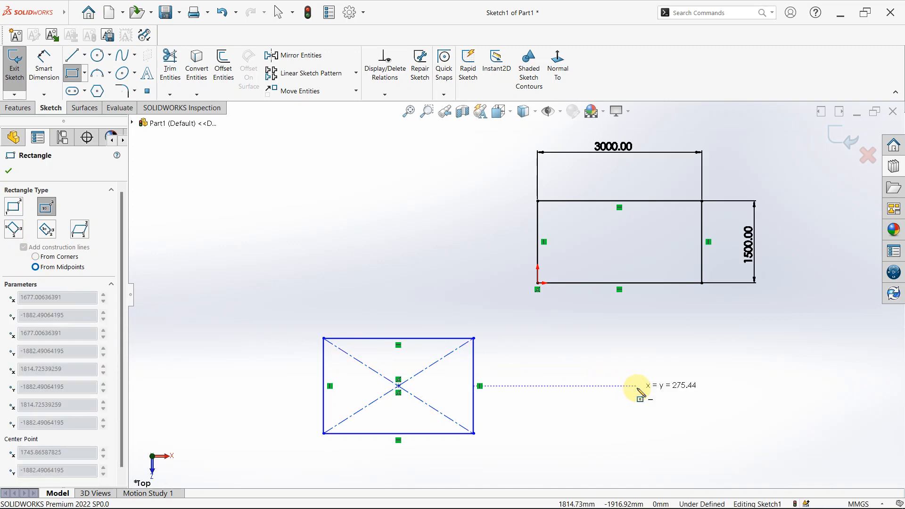
click(627, 375)
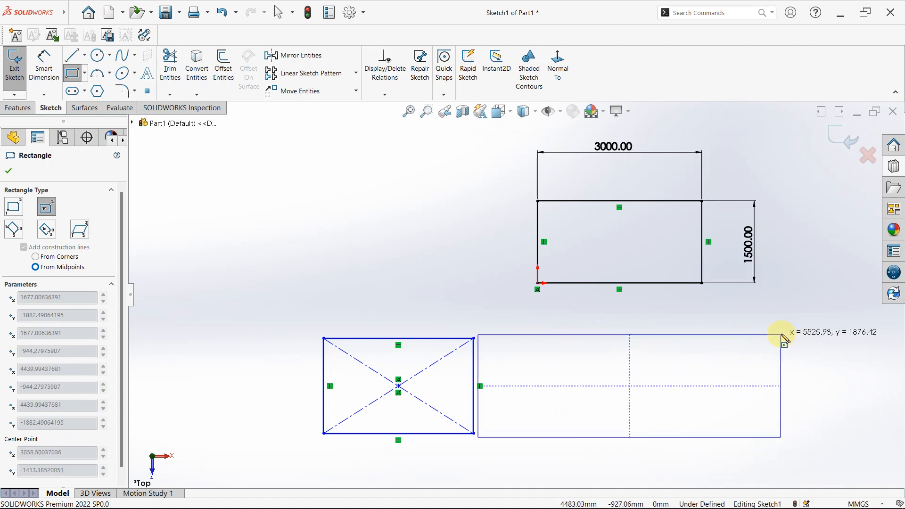
click(734, 339)
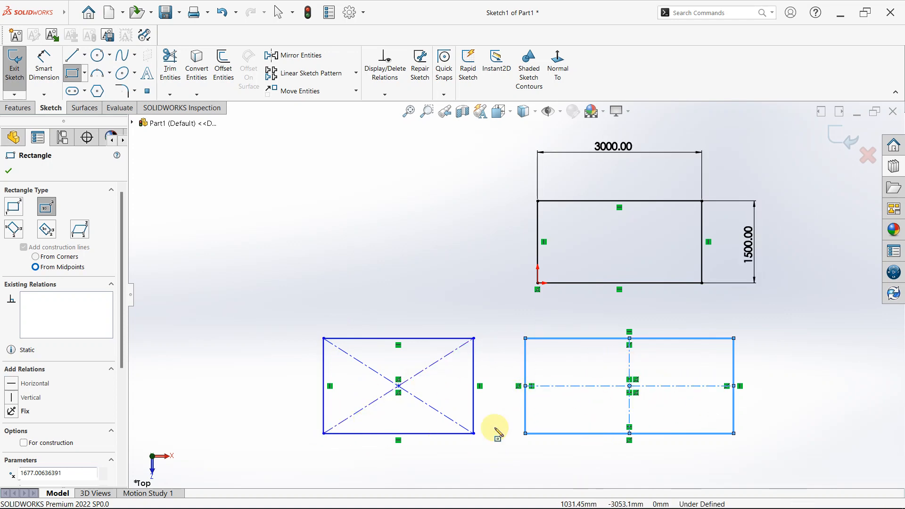
- Sketch a tilted 3 Point Corner Rectangle about 3634 by 2215 mm, its long edge sloping about 35°, left of the dimensioned rectangle
scroll(651, 372, up, 2)
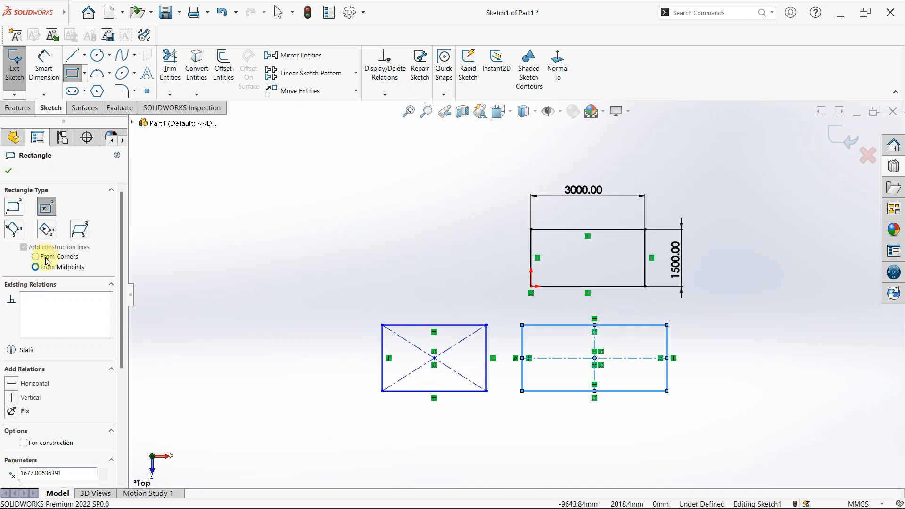
click(49, 208)
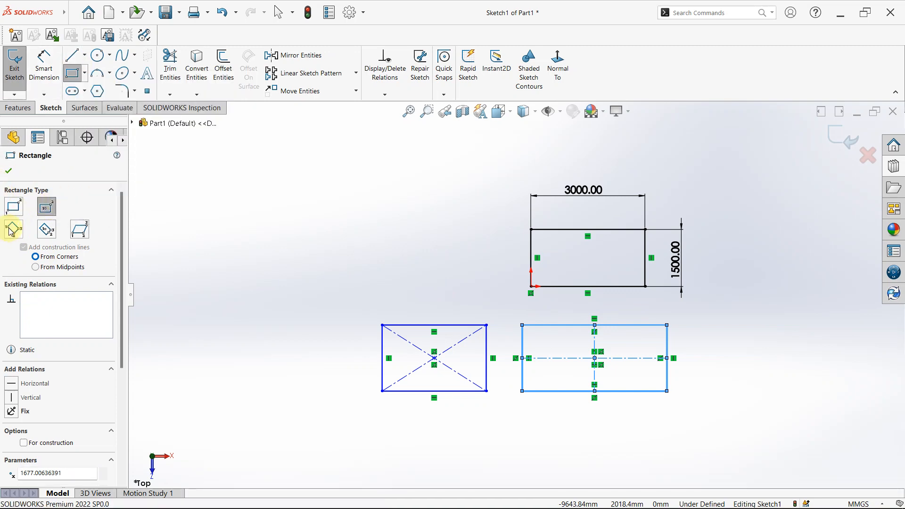
click(11, 230)
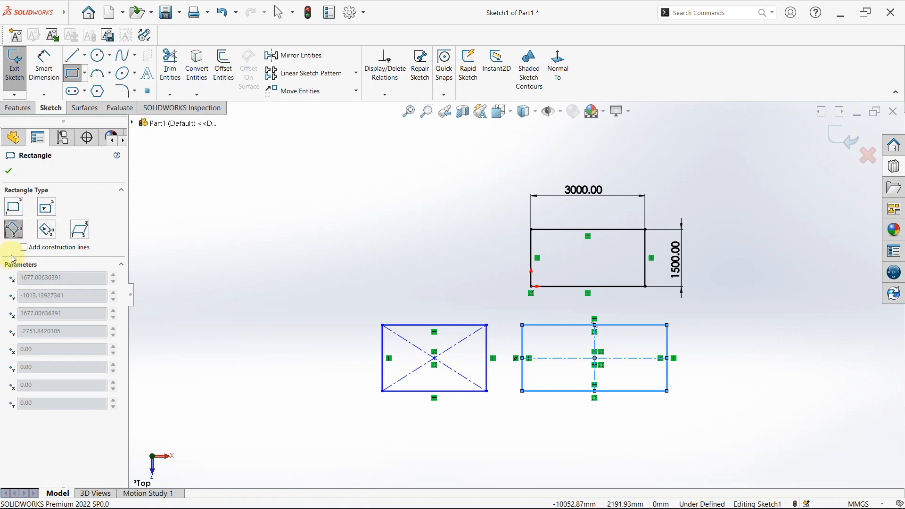
click(208, 201)
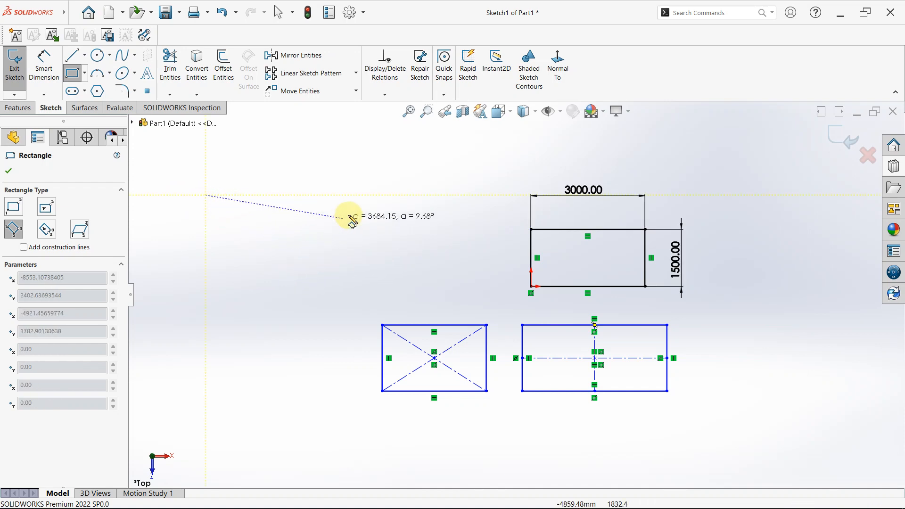
click(366, 196)
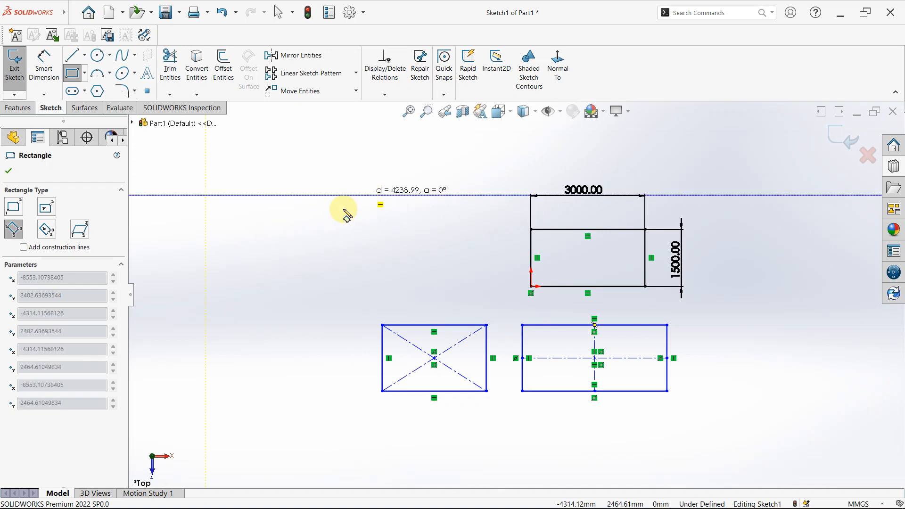
click(319, 275)
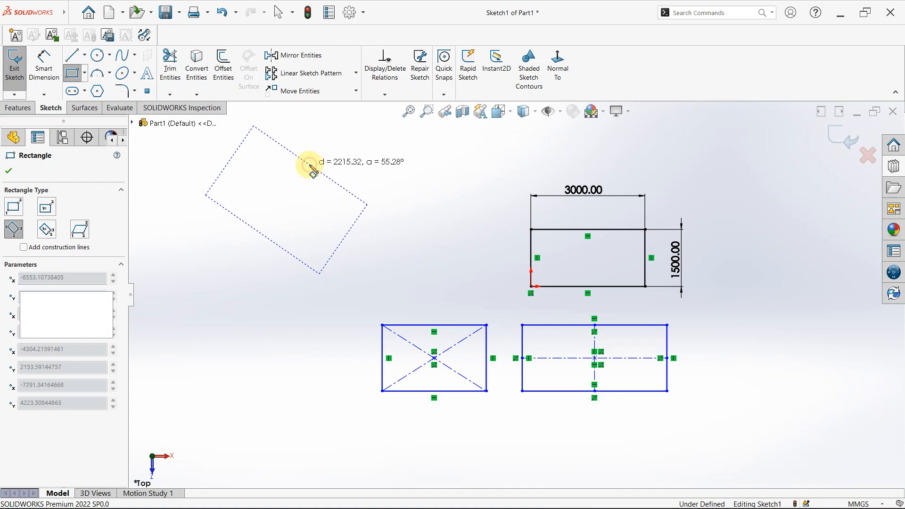
click(312, 169)
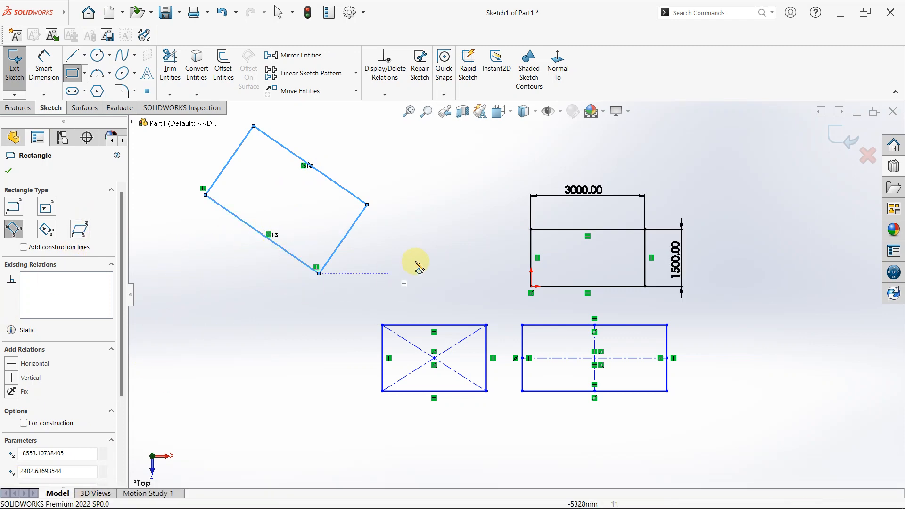
- Sketch a horizontal 3 Point Corner Rectangle about 4561 by 2351 mm, below and left of the tilted rectangle
scroll(415, 263, up, 3)
scroll(496, 323, down, 3)
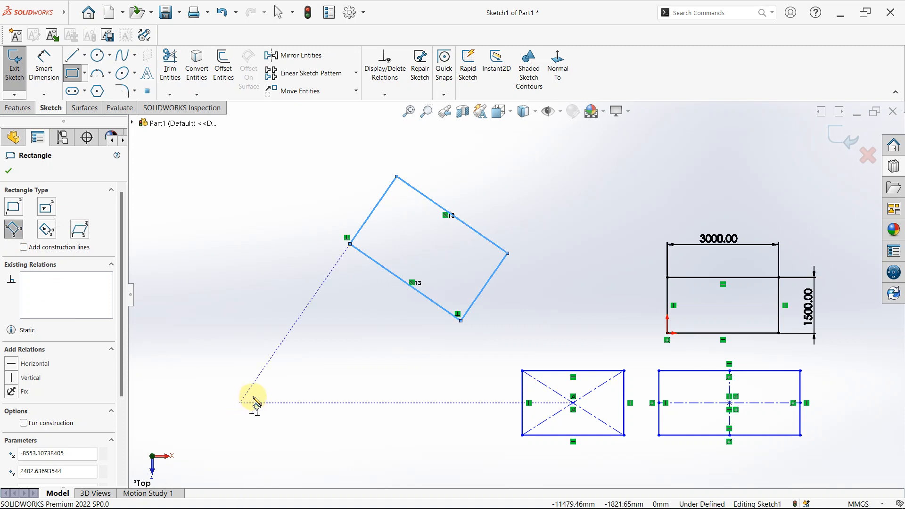
click(265, 423)
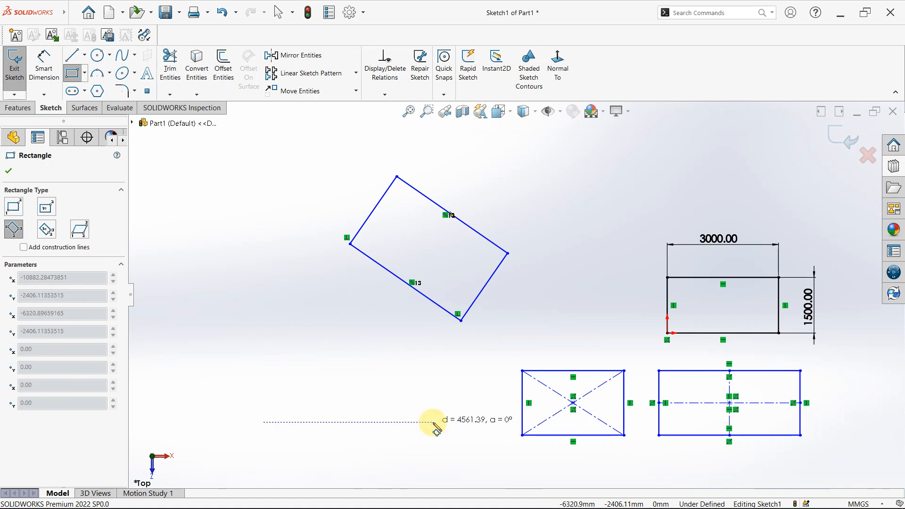
click(433, 423)
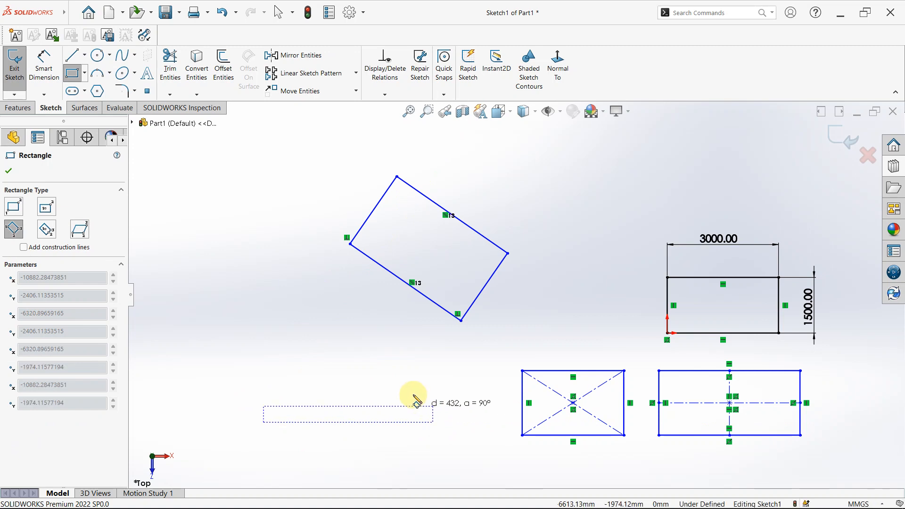
click(380, 335)
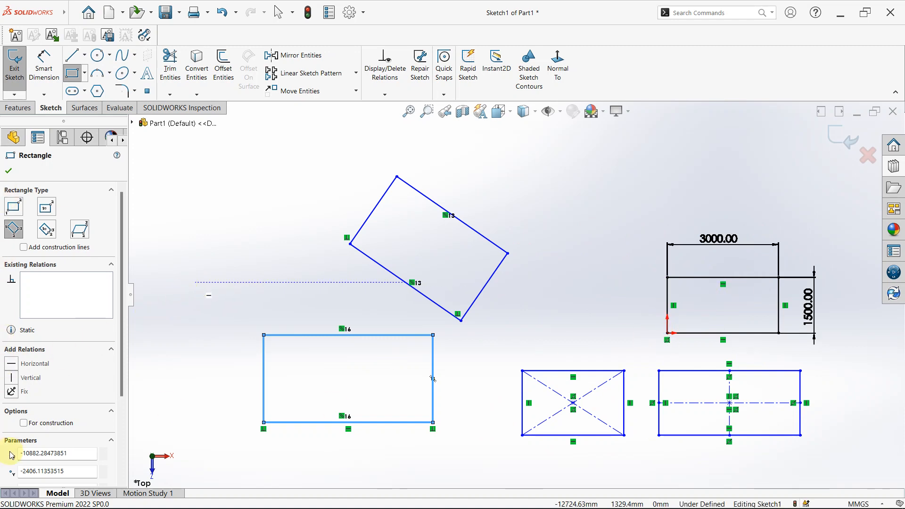
scroll(76, 367, down, 3)
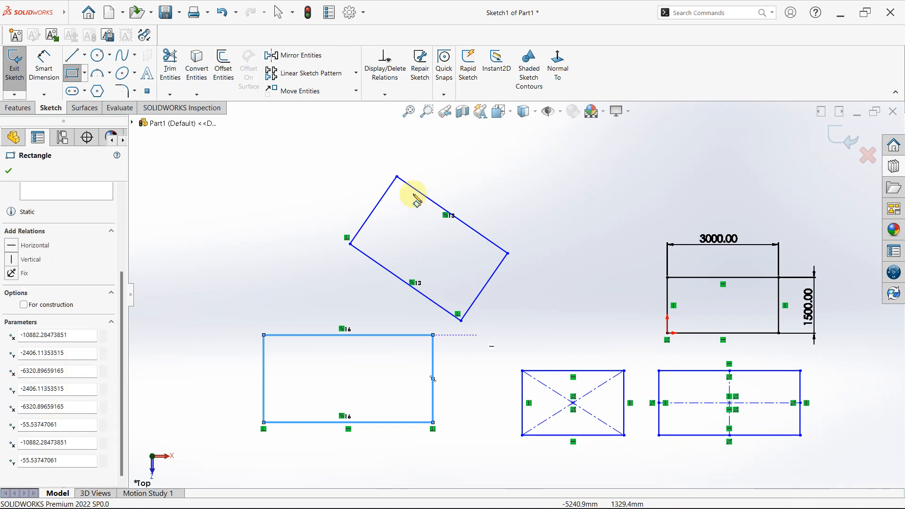
key(Escape)
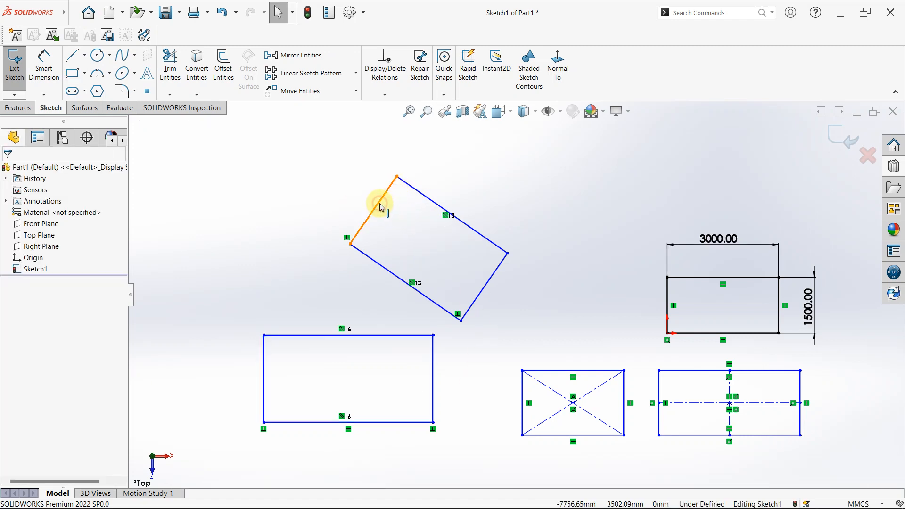
- Inspect the tilted rectangle's upper-left short edge and start a 3 Point Center Rectangle with construction lines from corners
click(379, 205)
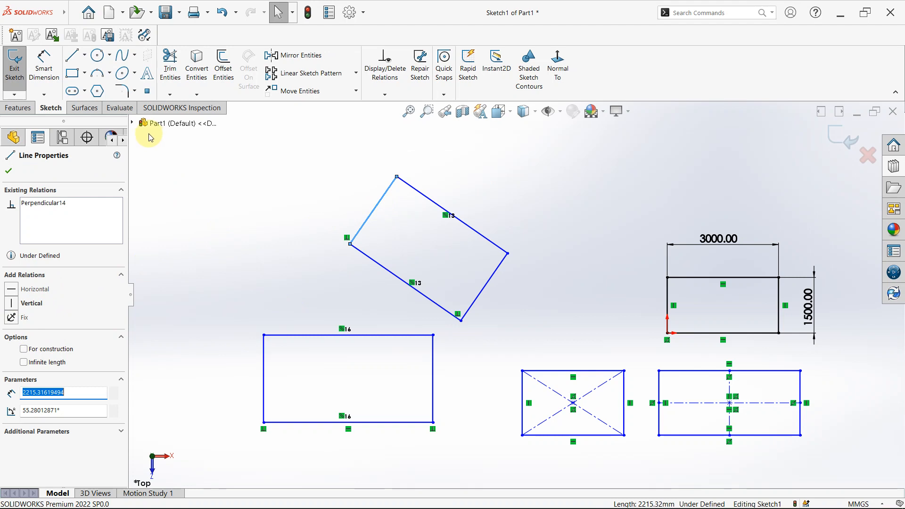
scroll(519, 292, up, 2)
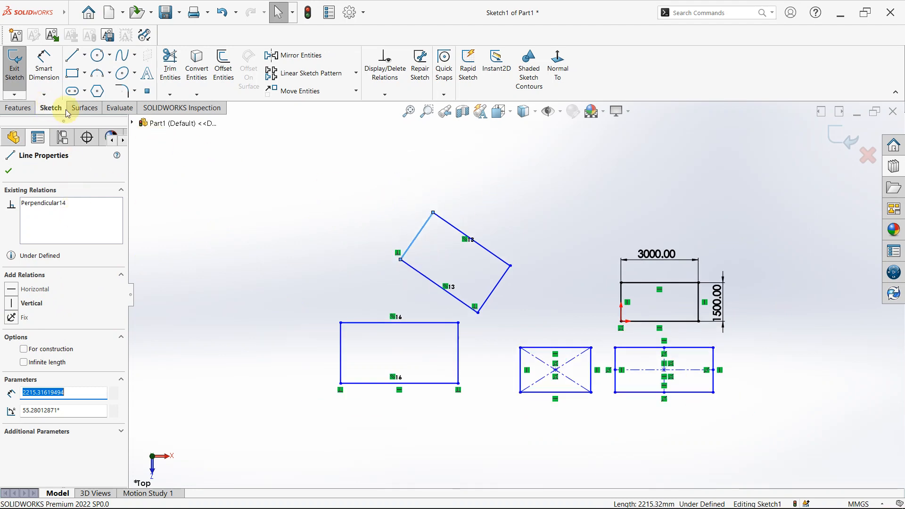
click(74, 74)
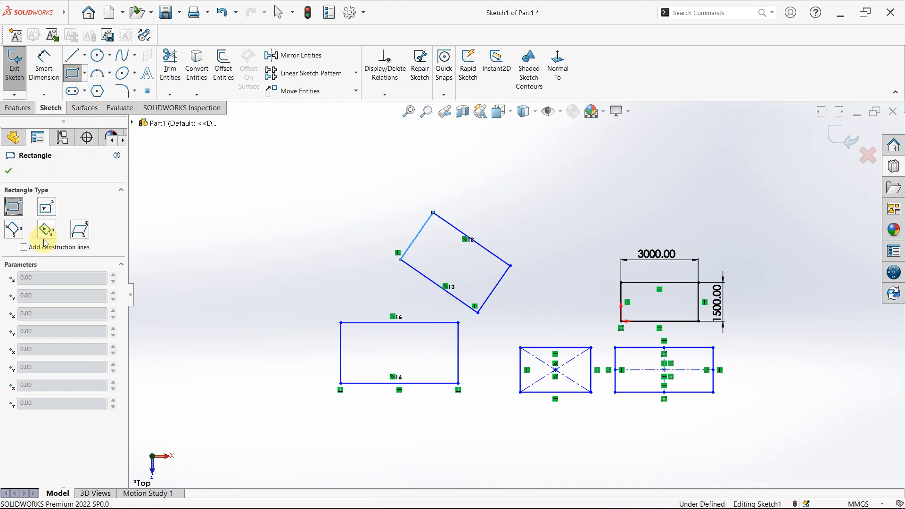
click(49, 231)
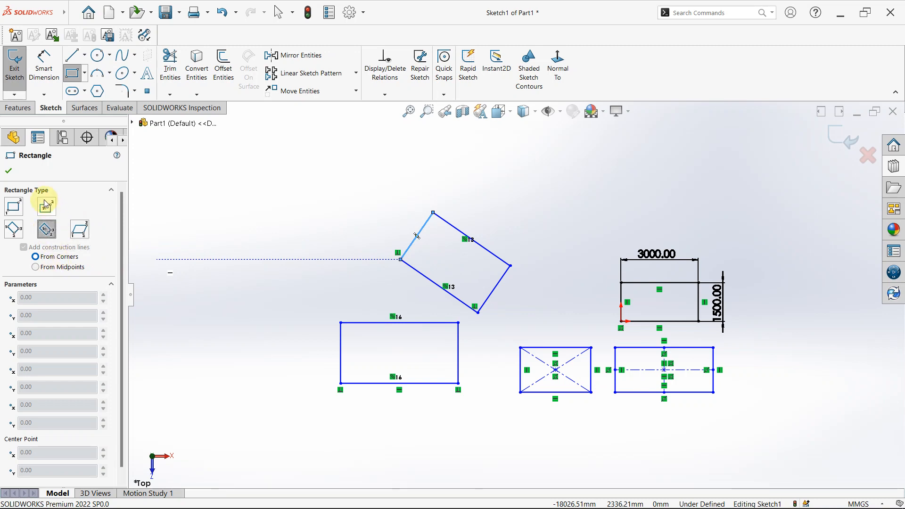
- Zoom in and out around different points of the sketch to examine the five rectangles, leaving the rectangle tool
scroll(602, 258, up, 3)
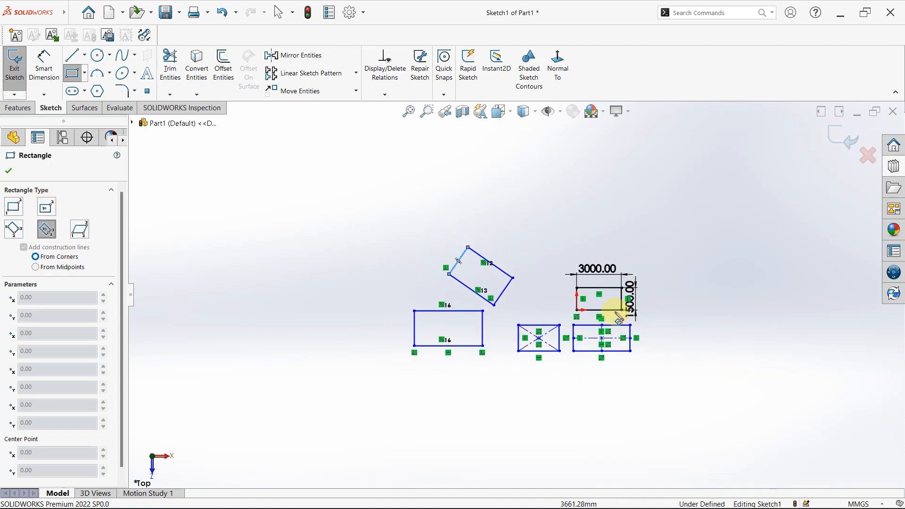
scroll(618, 313, down, 2)
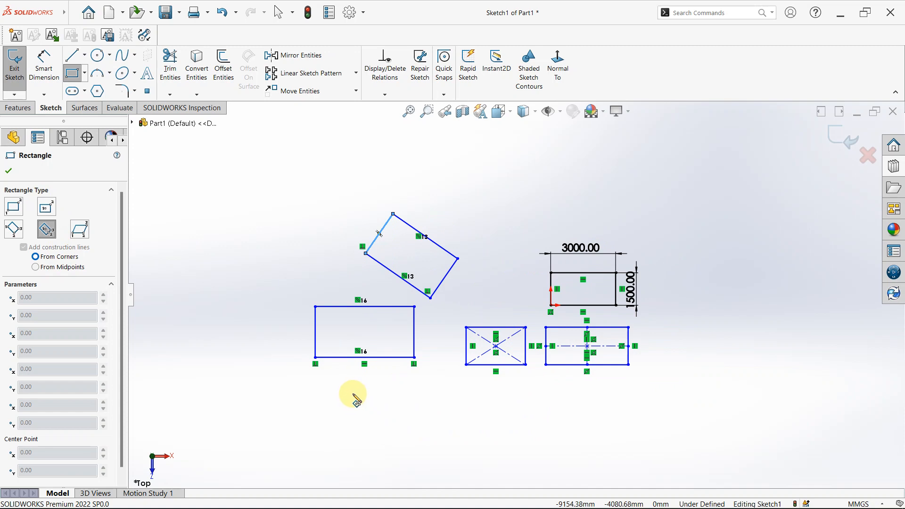
scroll(408, 376, up, 3)
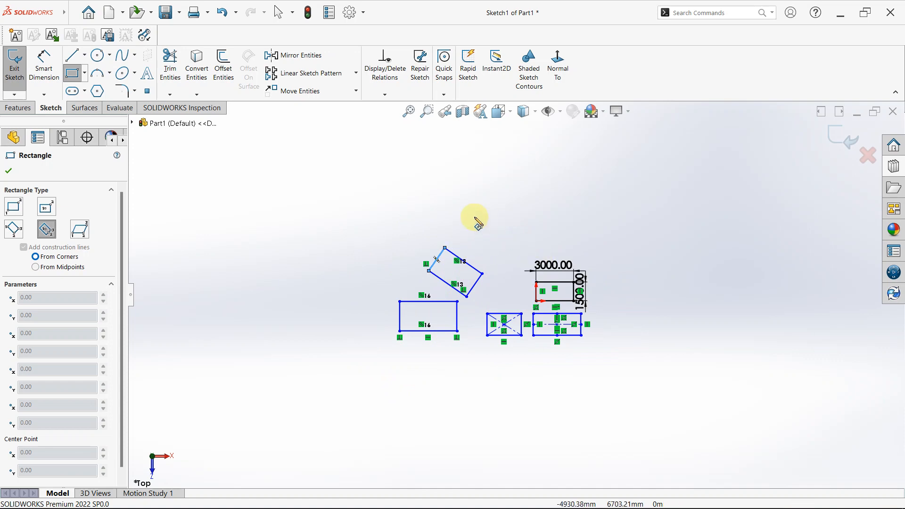
scroll(483, 246, down, 4)
scroll(502, 330, up, 4)
scroll(500, 323, up, 1)
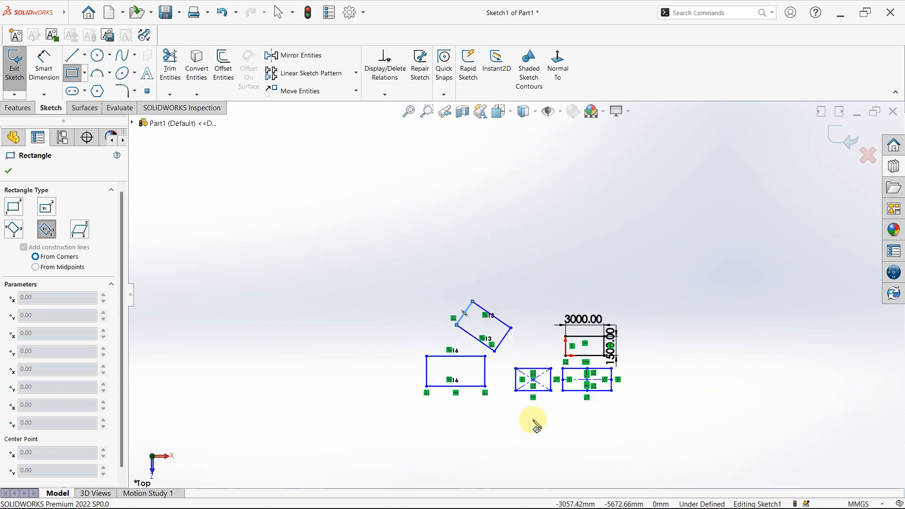
scroll(536, 420, down, 2)
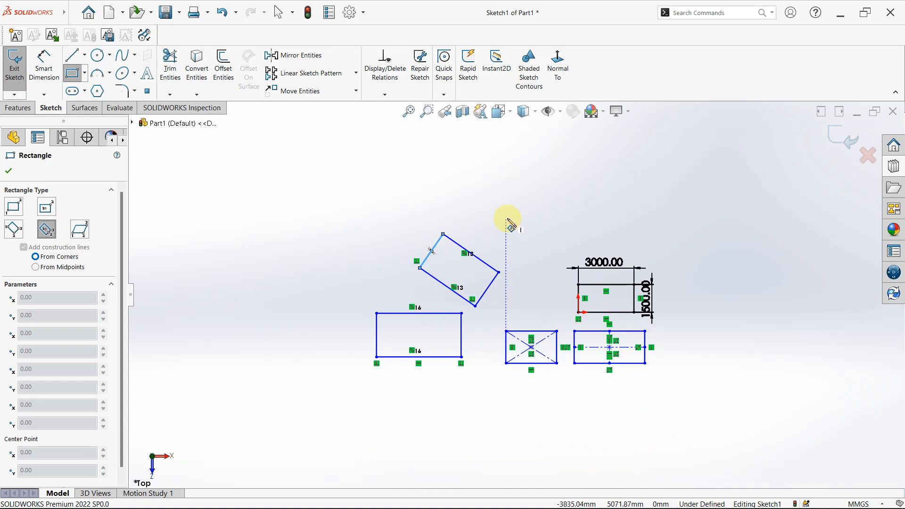
scroll(523, 441, down, 2)
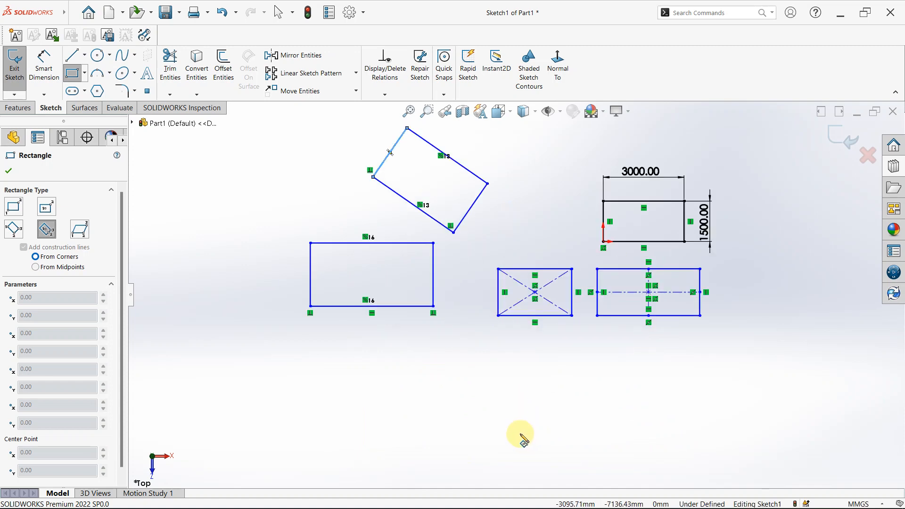
scroll(514, 302, up, 2)
scroll(518, 265, down, 2)
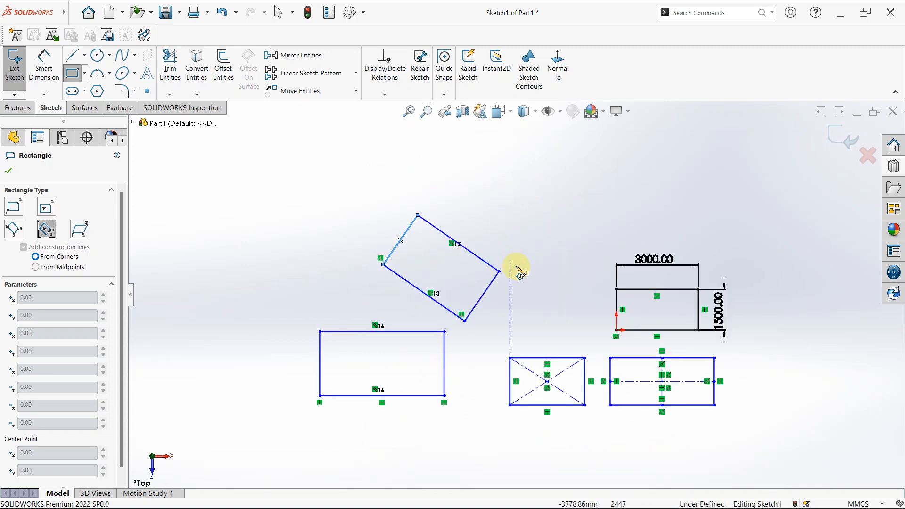
scroll(527, 276, up, 2)
scroll(530, 266, up, 2)
scroll(530, 317, down, 3)
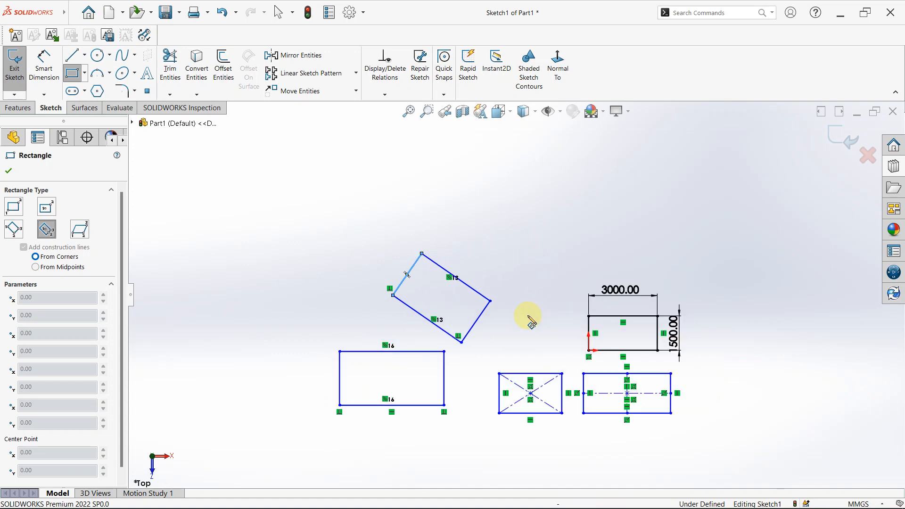
scroll(540, 424, up, 3)
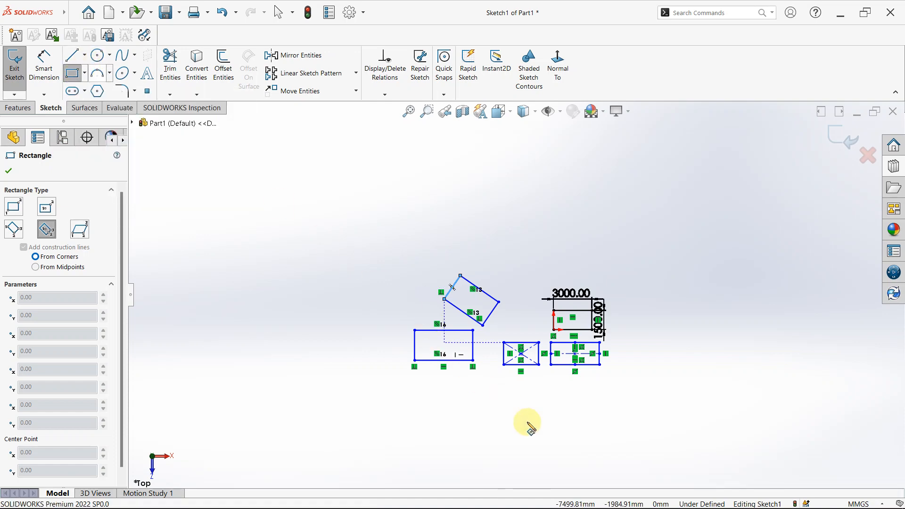
key(Escape)
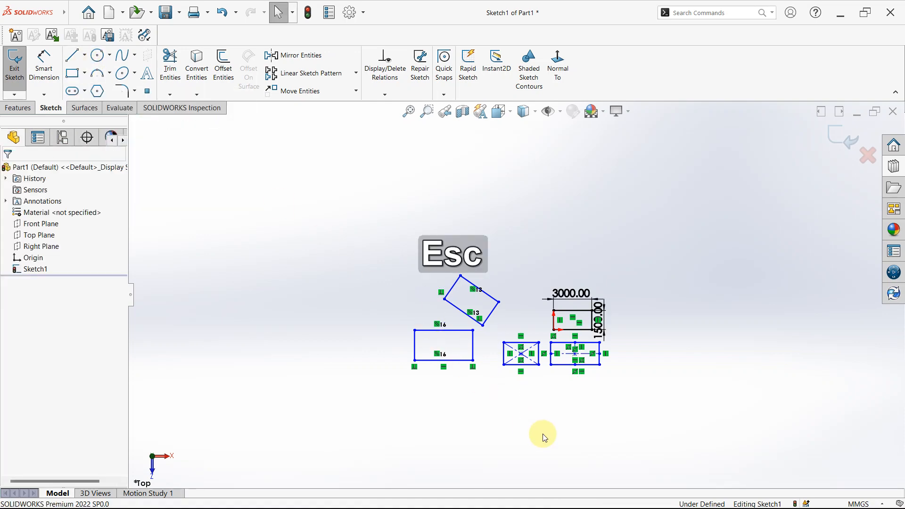
scroll(483, 335, down, 4)
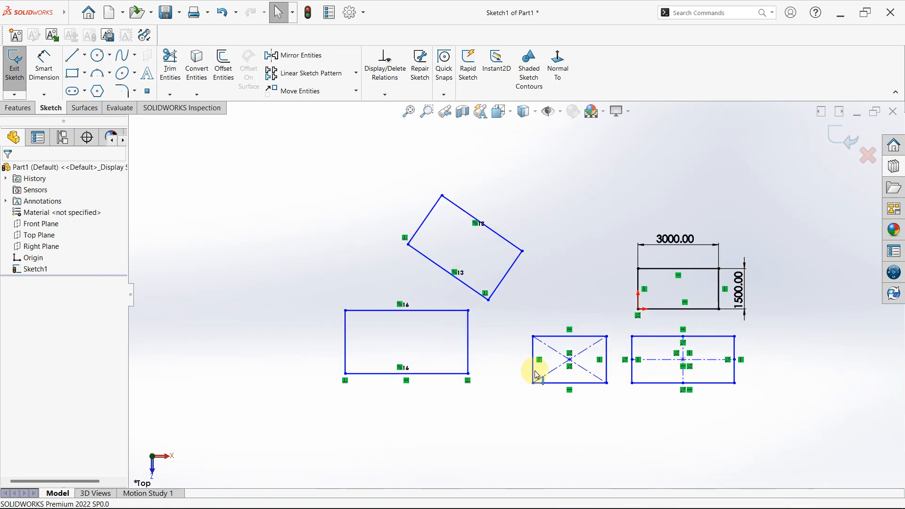
- Pan across the sketch and rotate the view to examine the rectangles from an oblique angle
key(ctrl)
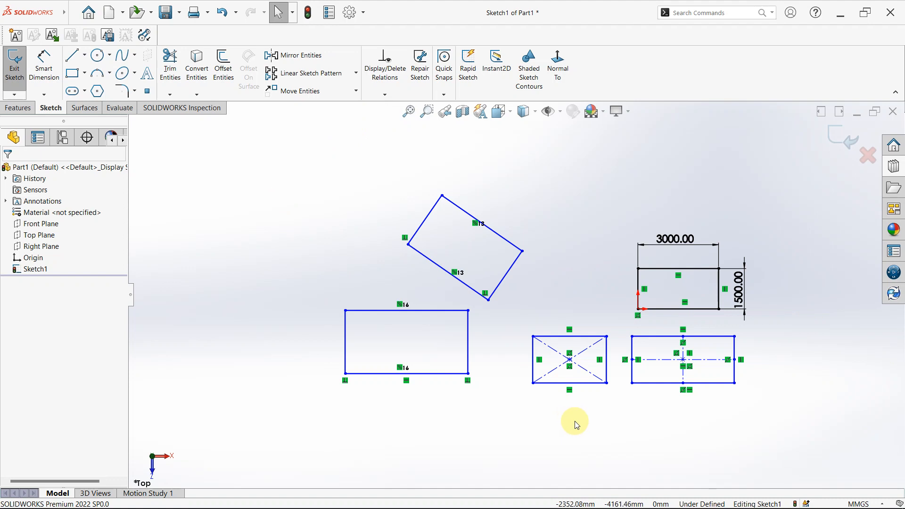
ctrl+middle_click(630, 458)
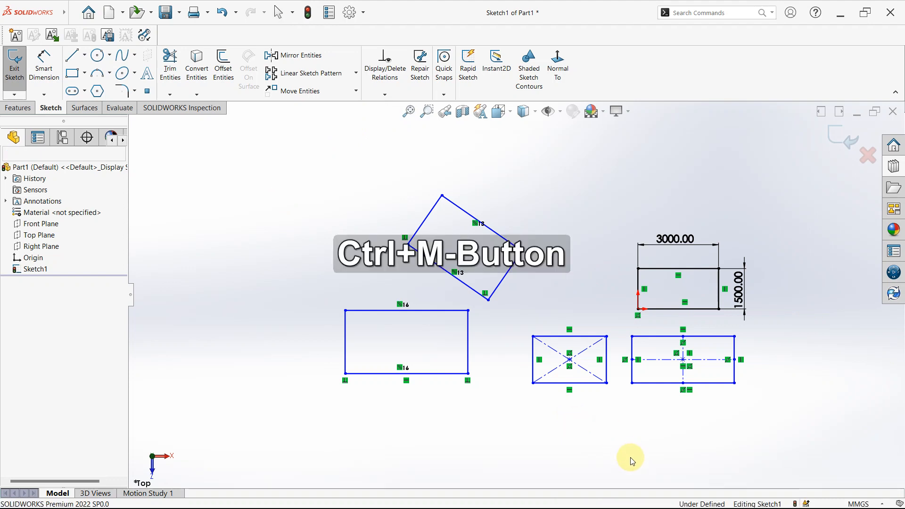
mouse_move(630, 457)
ctrl+middle_down()
mouse_move(502, 452)
mouse_move(531, 376)
mouse_move(735, 355)
mouse_move(696, 396)
mouse_move(620, 427)
mouse_move(663, 422)
mouse_move(625, 441)
mouse_move(564, 432)
mouse_move(685, 430)
mouse_move(538, 421)
mouse_move(584, 397)
mouse_move(566, 401)
mouse_move(596, 398)
ctrl+middle_up()
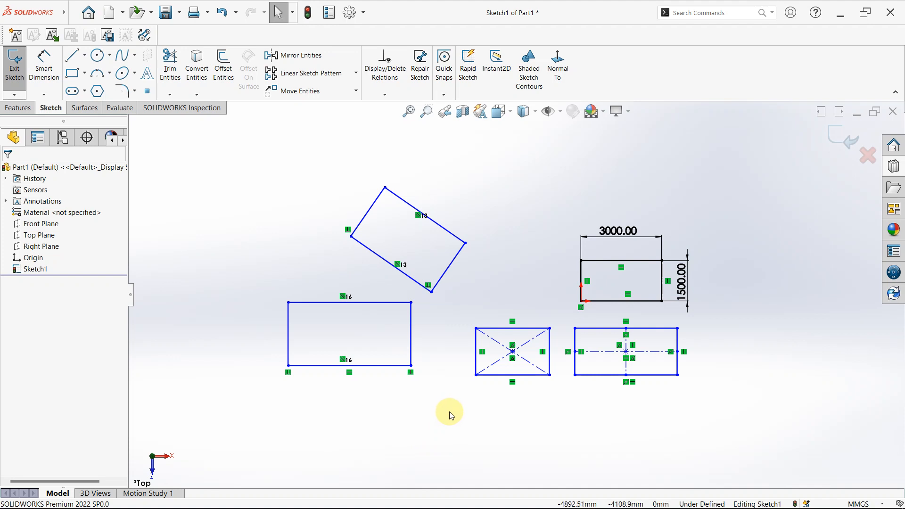
middle_drag(450, 412, 447, 410)
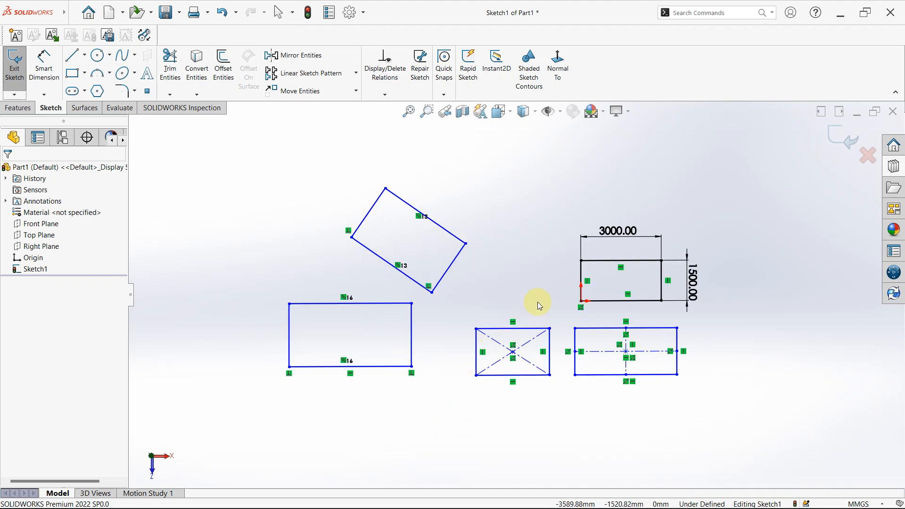
mouse_move(538, 302)
middle_down()
mouse_move(542, 200)
mouse_move(400, 198)
mouse_move(412, 261)
mouse_move(566, 267)
mouse_move(558, 333)
mouse_move(606, 398)
mouse_move(559, 375)
mouse_move(580, 401)
middle_up()
scroll(459, 218, up, 3)
scroll(459, 217, down, 1)
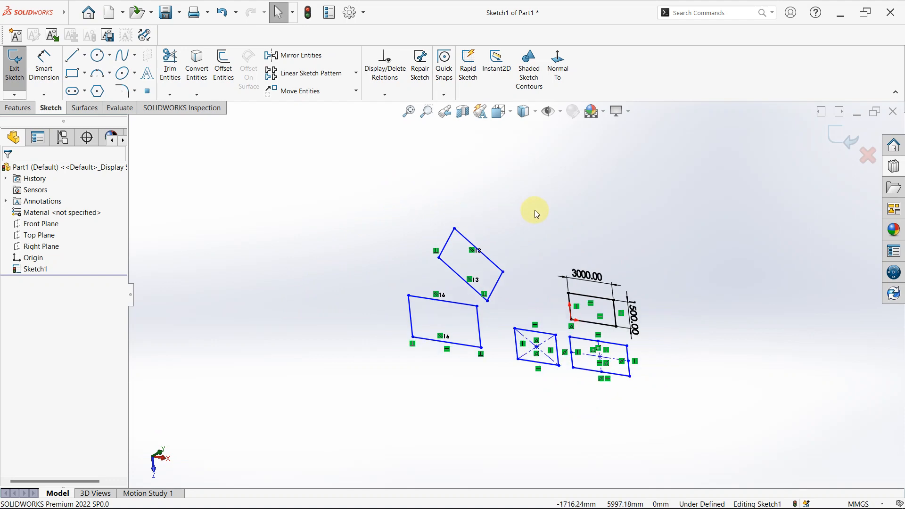
mouse_move(535, 210)
middle_down()
mouse_move(489, 262)
mouse_move(508, 191)
middle_up()
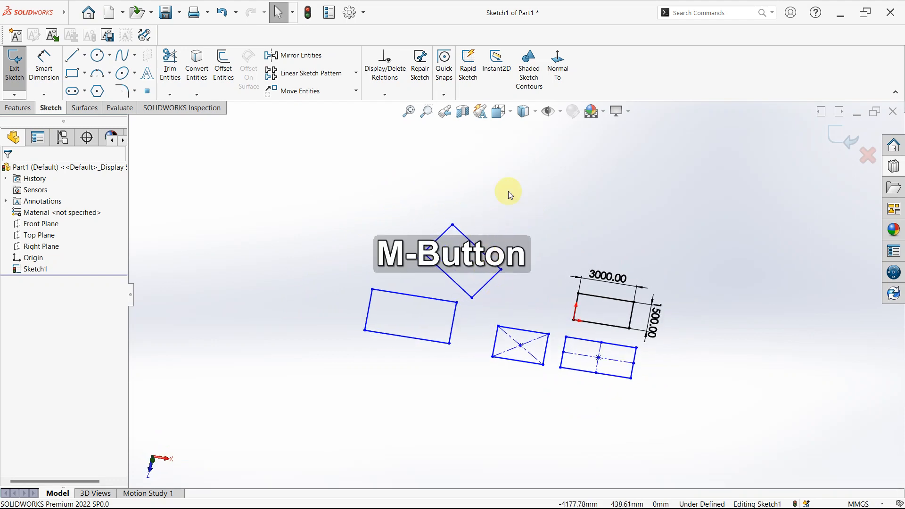
- Use the view selector cube to view the sketch edge-on and return it to the Top view
click(499, 110)
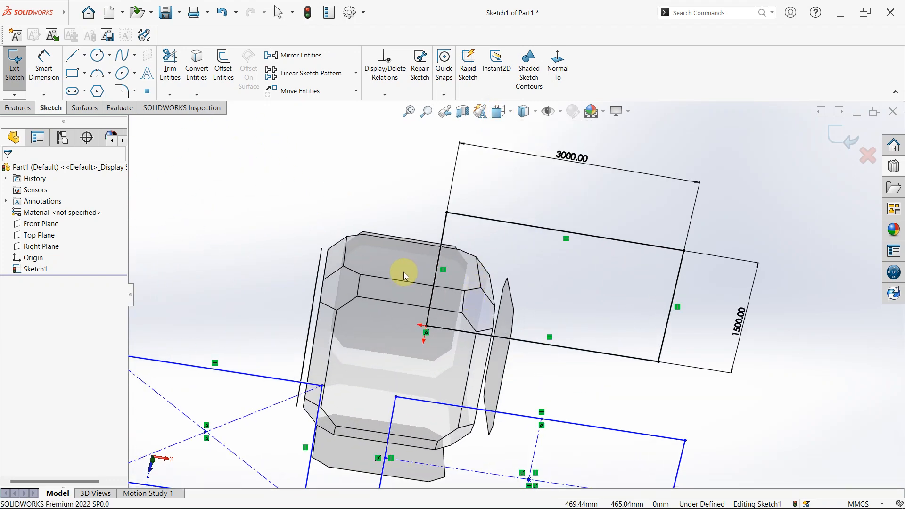
mouse_move(404, 273)
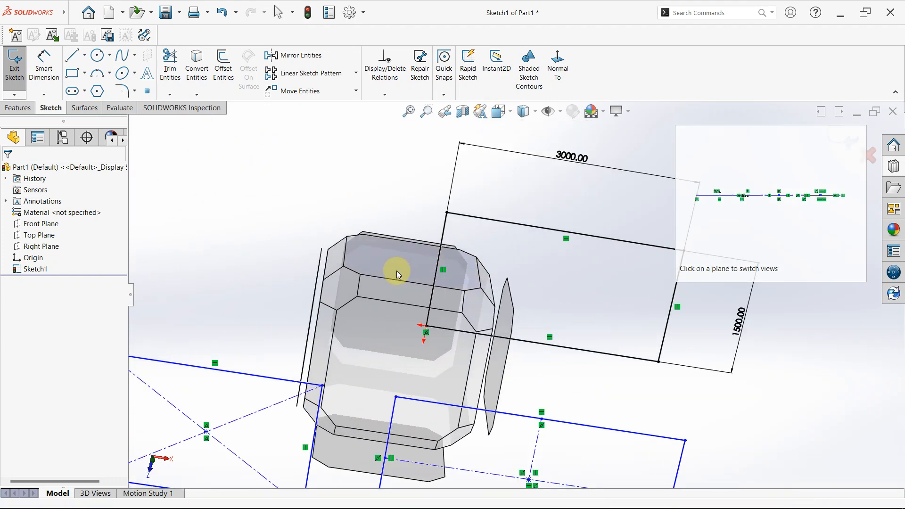
click(397, 271)
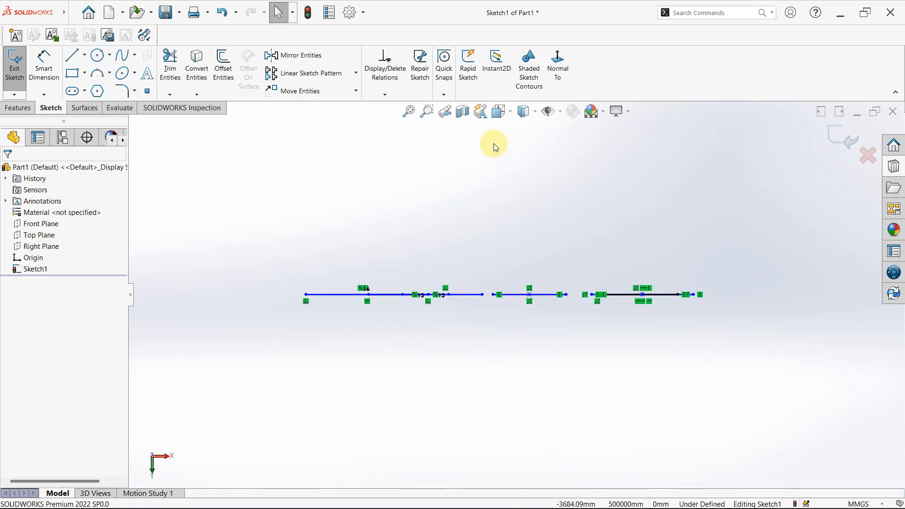
click(498, 117)
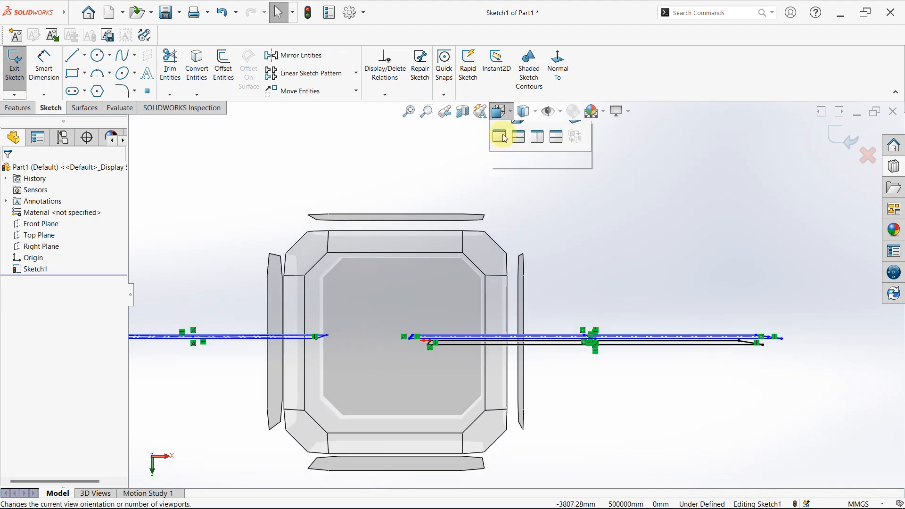
mouse_move(423, 463)
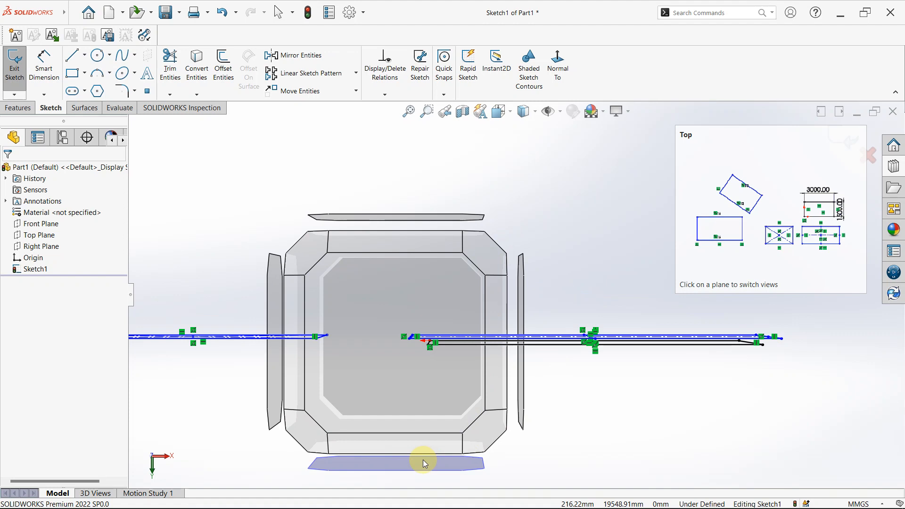
click(423, 460)
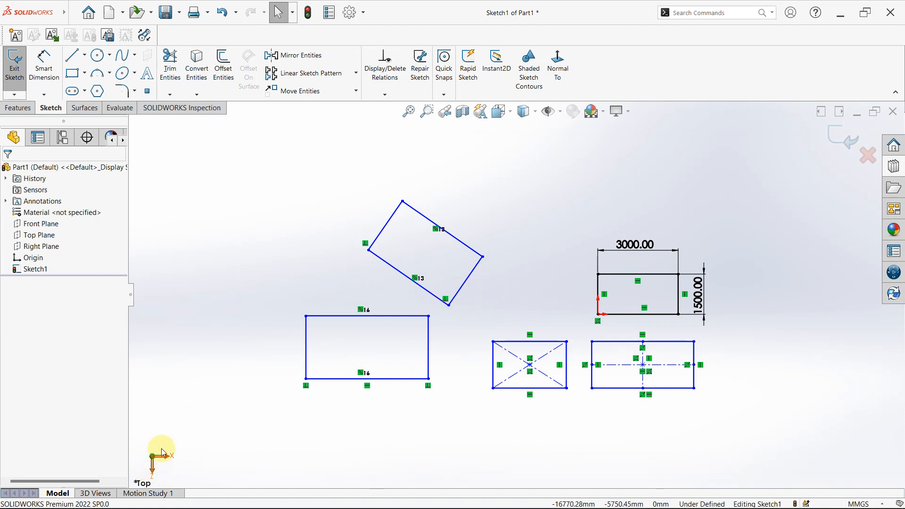
- Use the reference triad's axes to look at the sketch from the Front and Right views
click(154, 473)
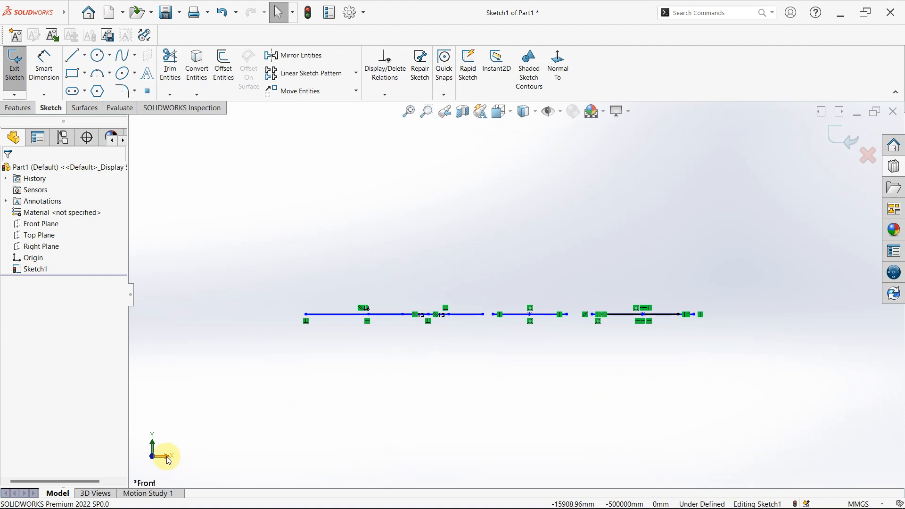
click(168, 460)
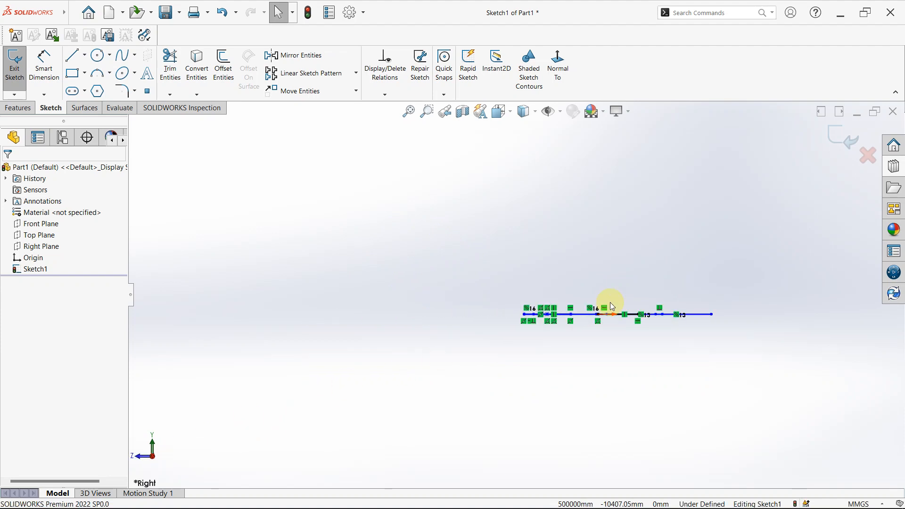
- Use the reference triad to show the Front and Top views, and the view selector cube to show an oblique view and return to Top
click(136, 455)
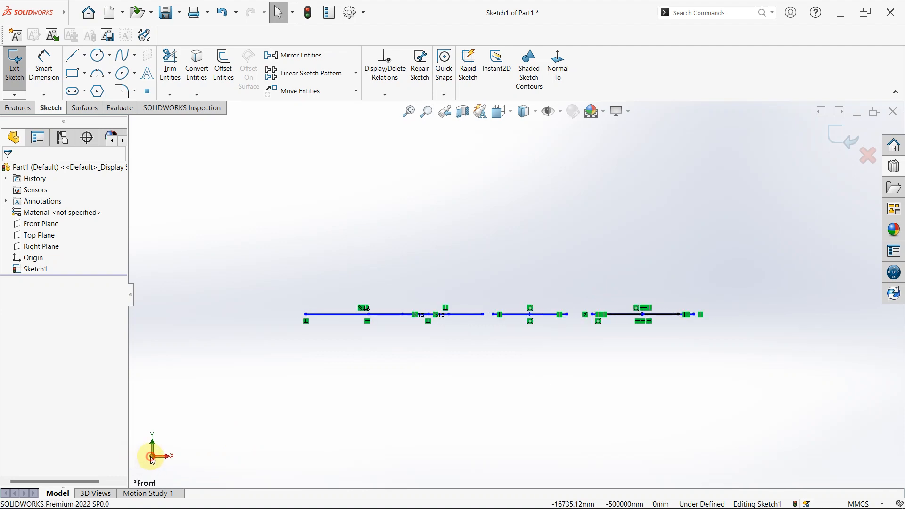
click(152, 446)
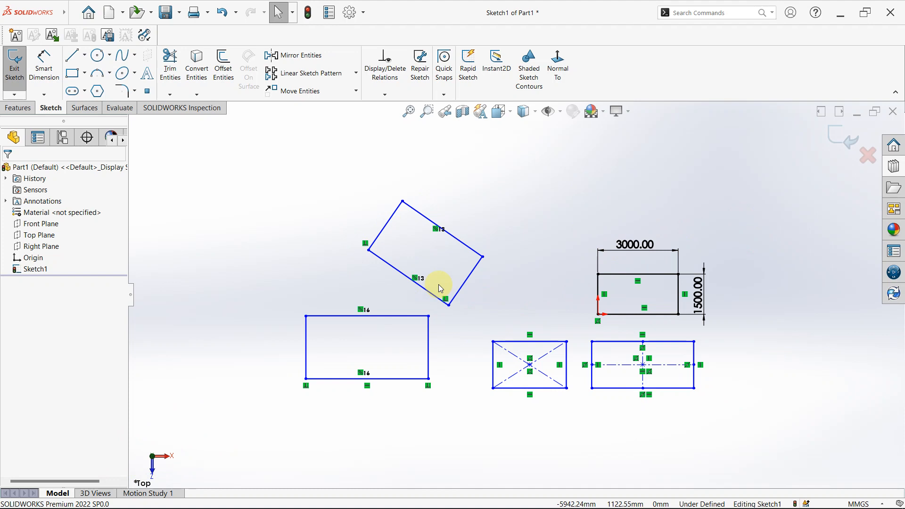
key(space)
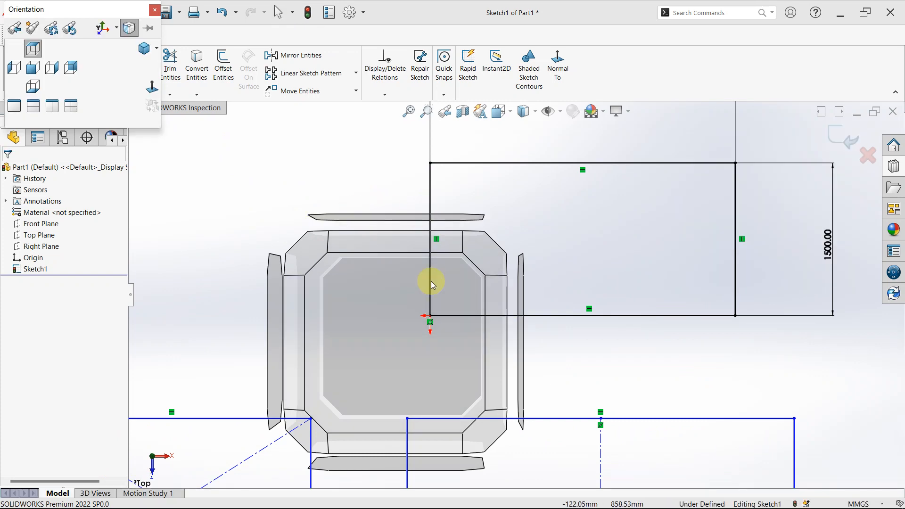
click(496, 257)
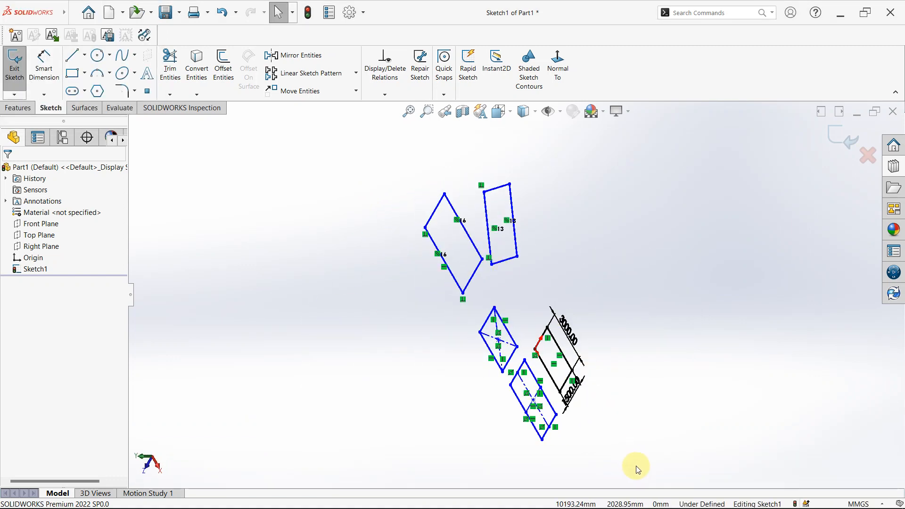
key(space)
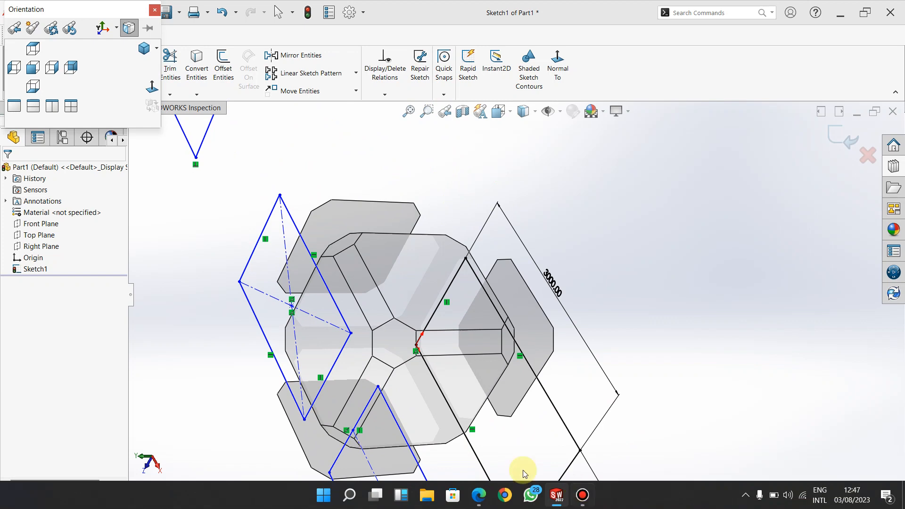
click(329, 310)
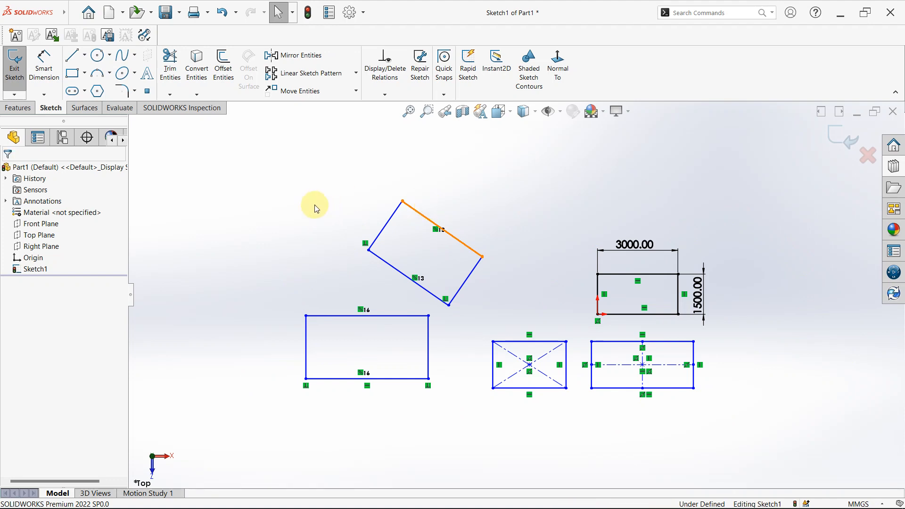
- Sketch a tilted 3 Point Center Rectangle, using the From Corners option, in the empty area below the existing rectangles
scroll(497, 332, up, 5)
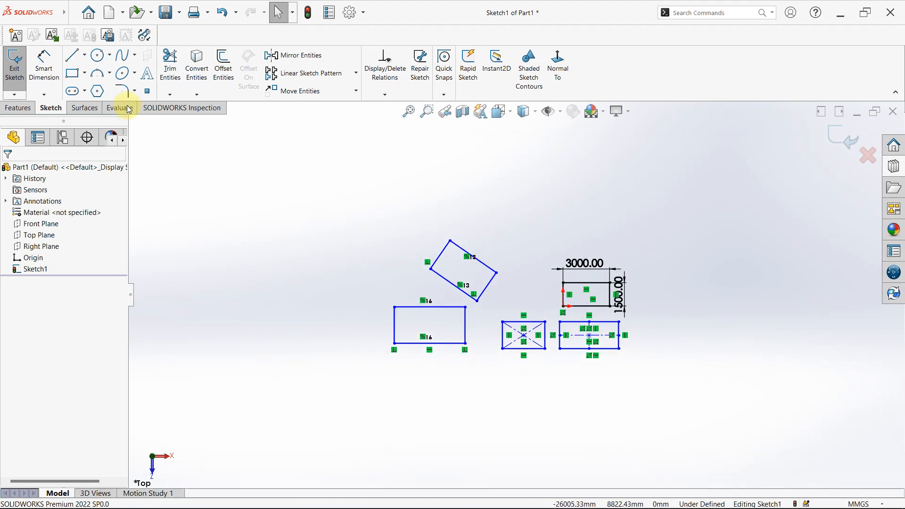
click(73, 74)
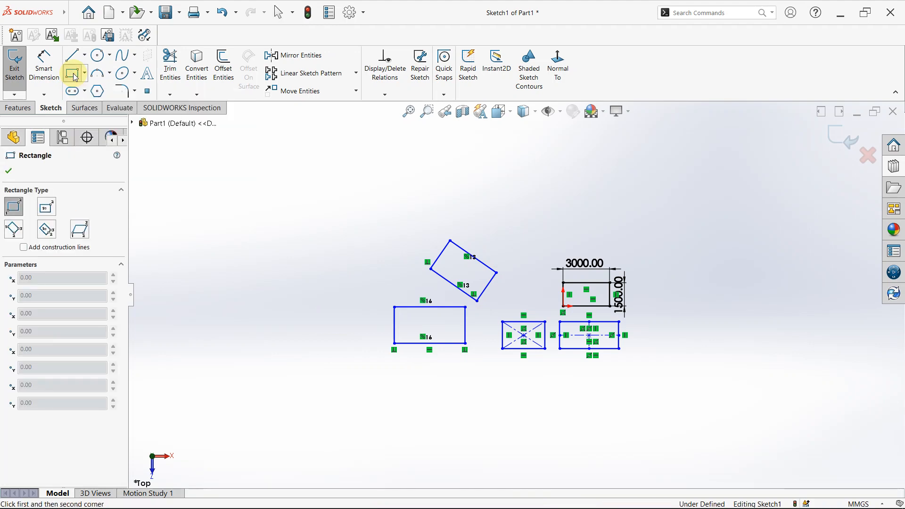
click(45, 230)
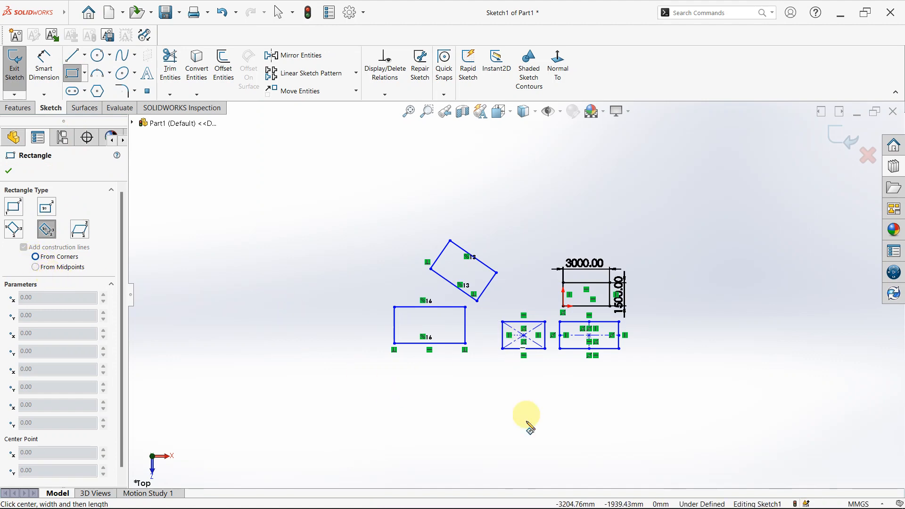
scroll(525, 422, down, 2)
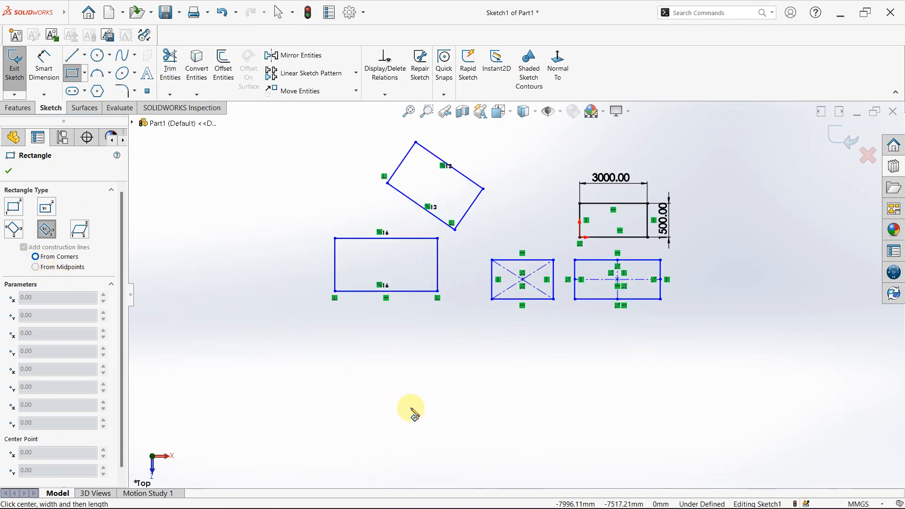
click(444, 399)
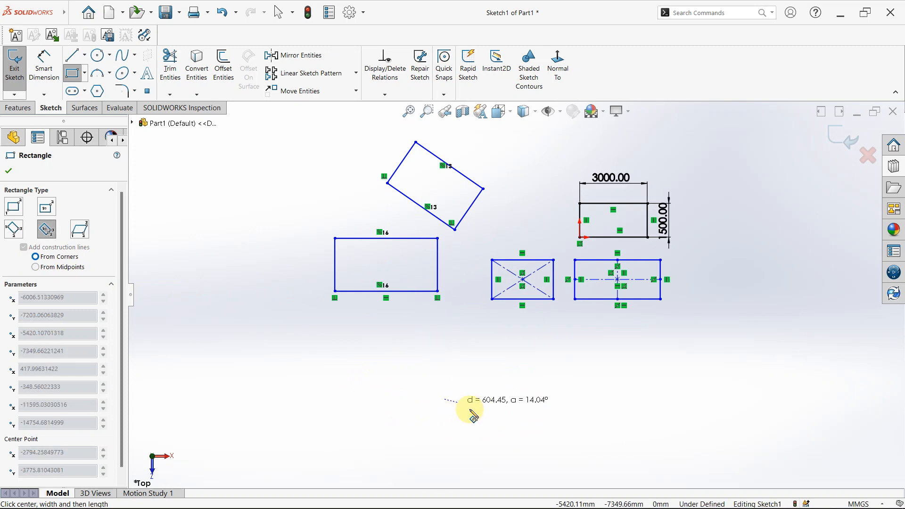
click(507, 448)
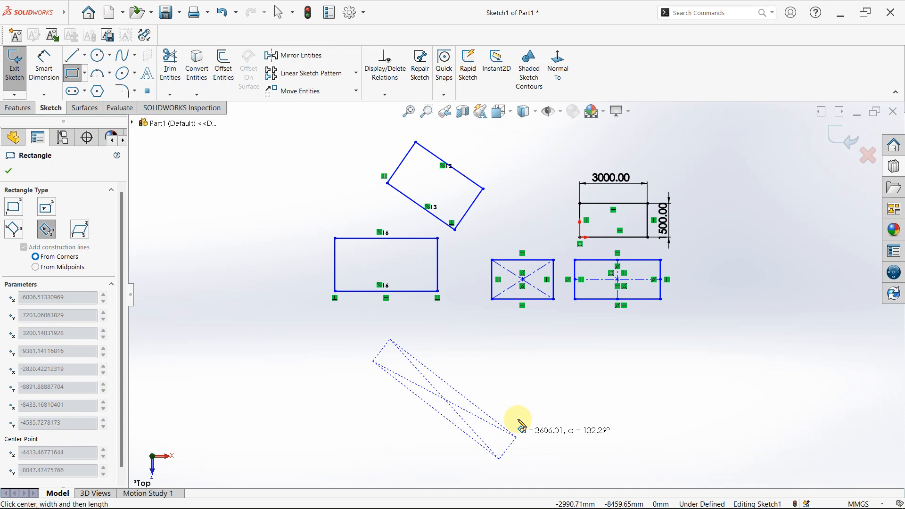
click(538, 405)
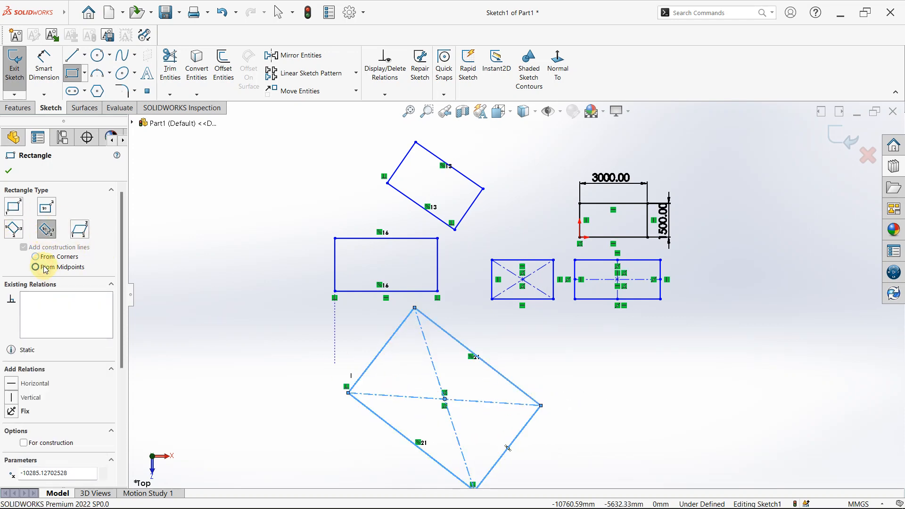
- Sketch another tilted 3 Point Center Rectangle with the From Midpoints option, about 7760 mm from its center to the end midpoint at about 43°
scroll(602, 409, up, 3)
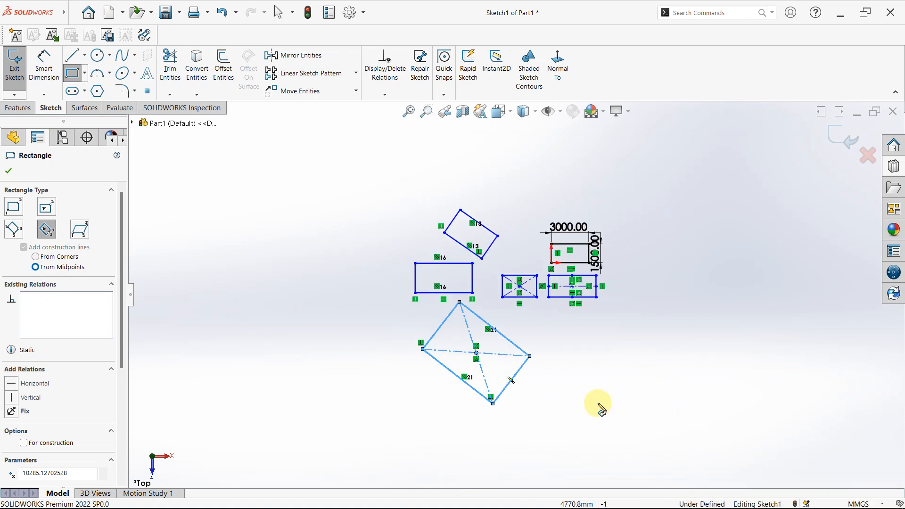
click(623, 380)
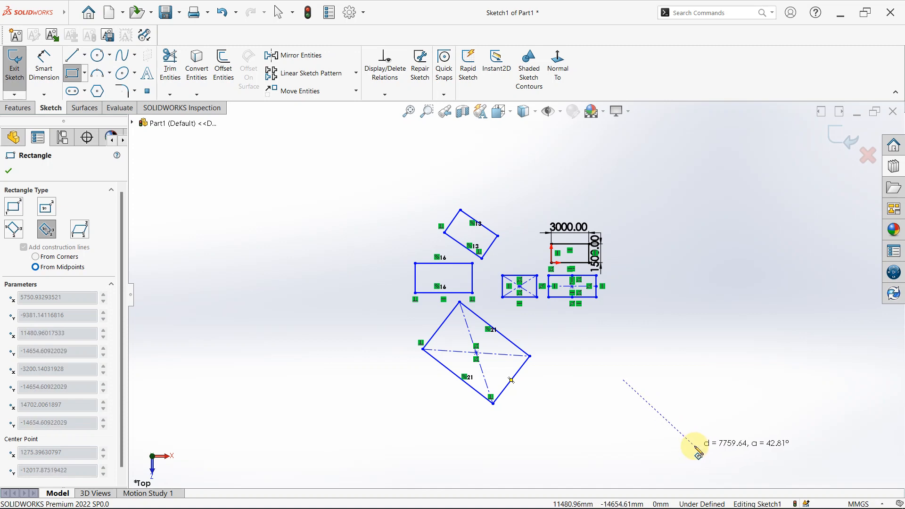
click(693, 444)
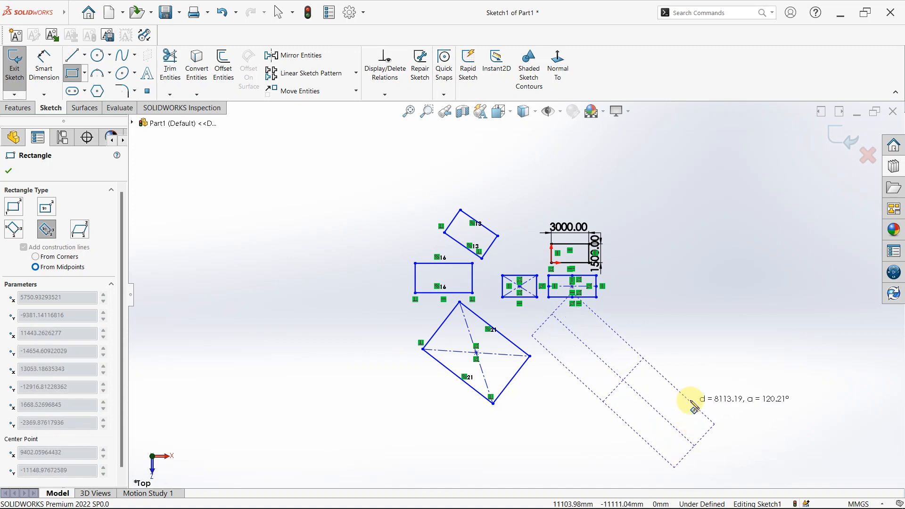
click(665, 366)
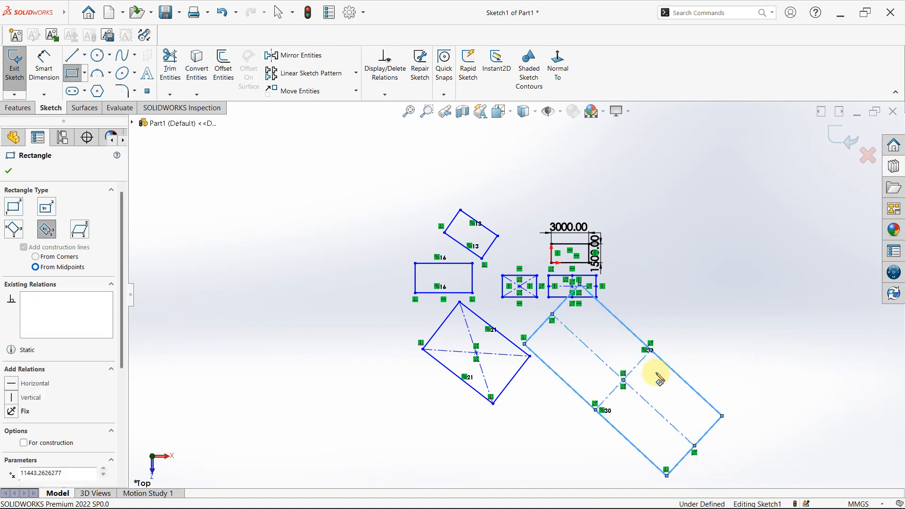
- Leave the rectangle tool, select all the rectangles and dimensions in the sketch, and delete them
scroll(572, 370, up, 2)
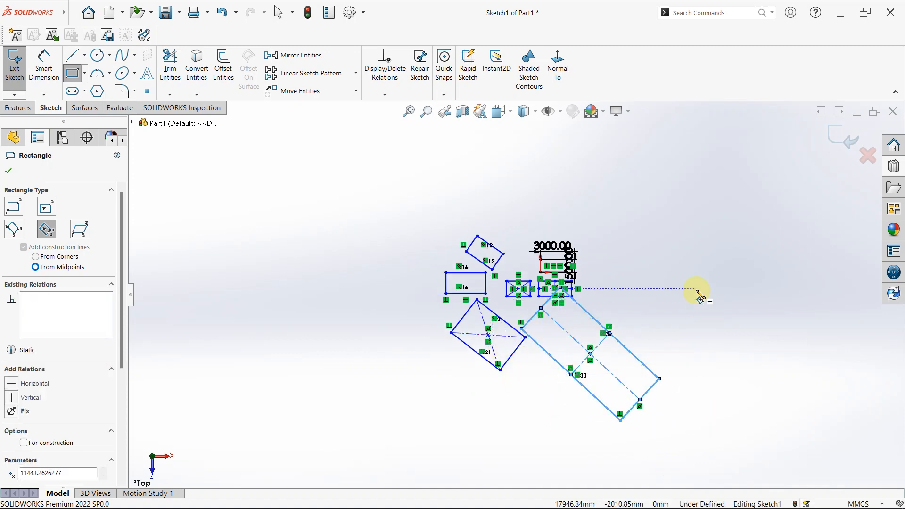
key(Escape)
mouse_move(340, 176)
mouse_down()
mouse_move(550, 464)
mouse_move(726, 488)
mouse_move(729, 456)
mouse_up()
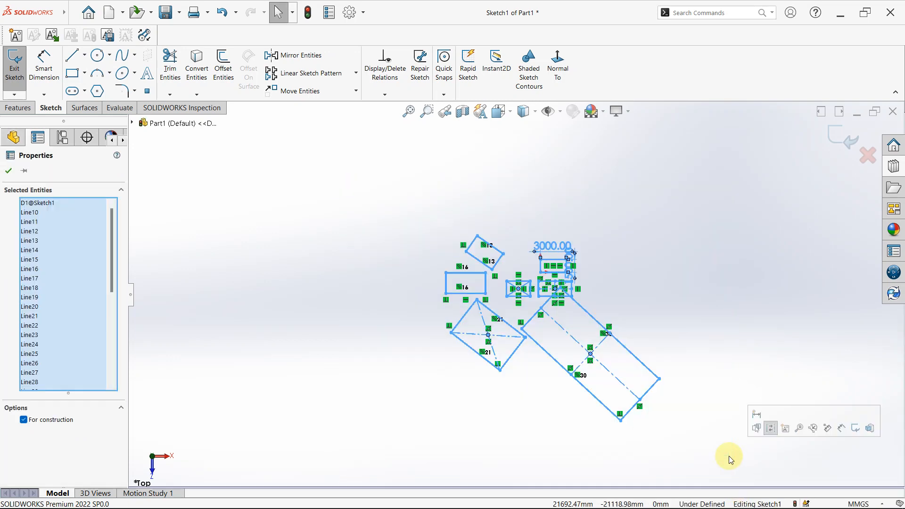
key(Delete)
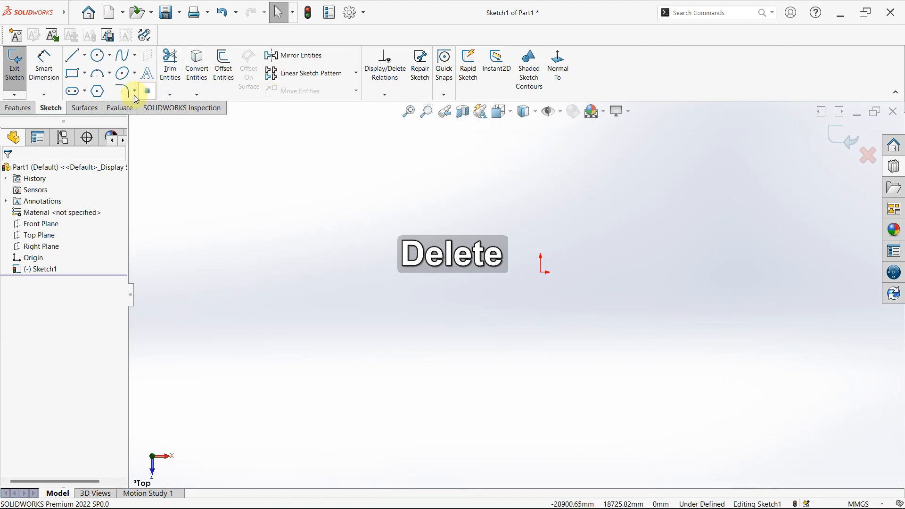
- Sketch a parallelogram around the origin with a horizontal base about 17262 mm long and slanted sides about 20163 mm long at about 40°
click(72, 75)
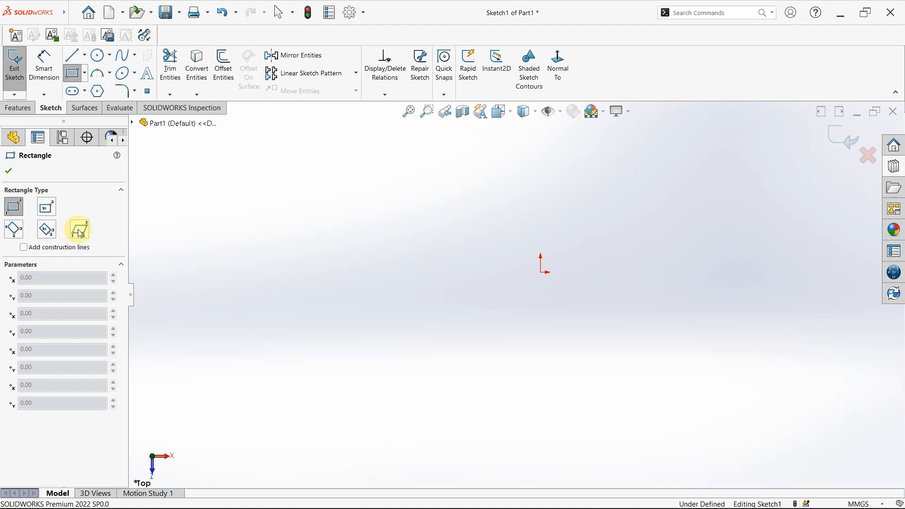
click(79, 233)
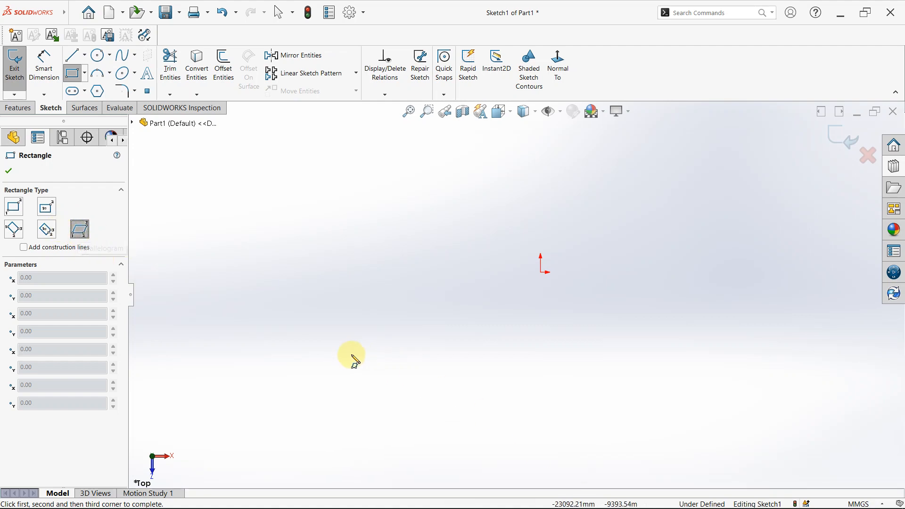
click(394, 348)
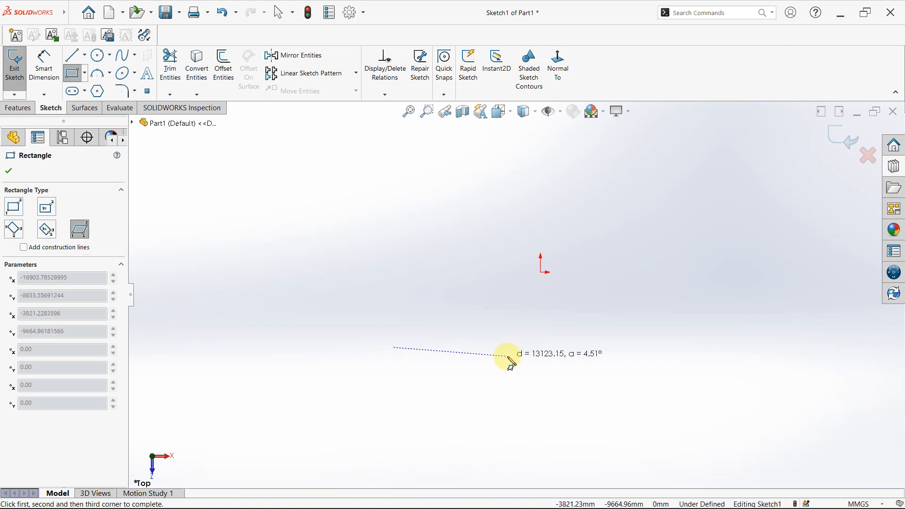
click(541, 347)
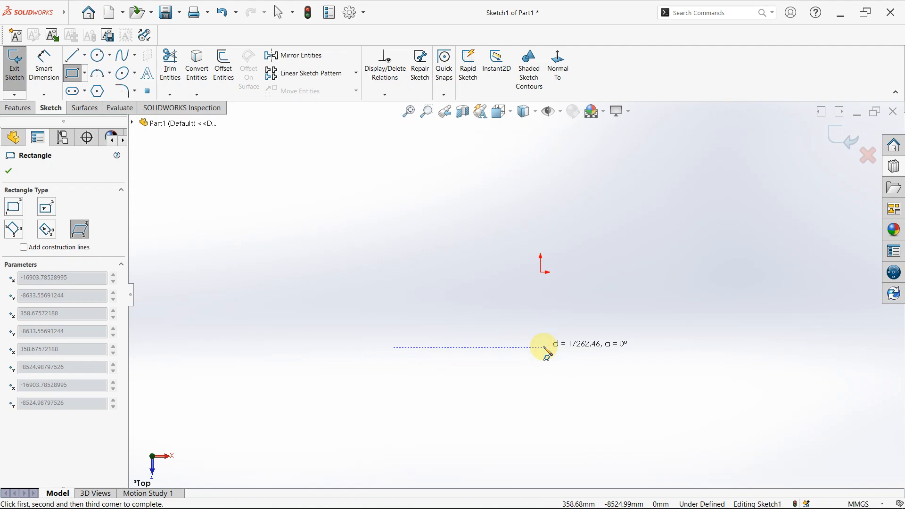
click(544, 348)
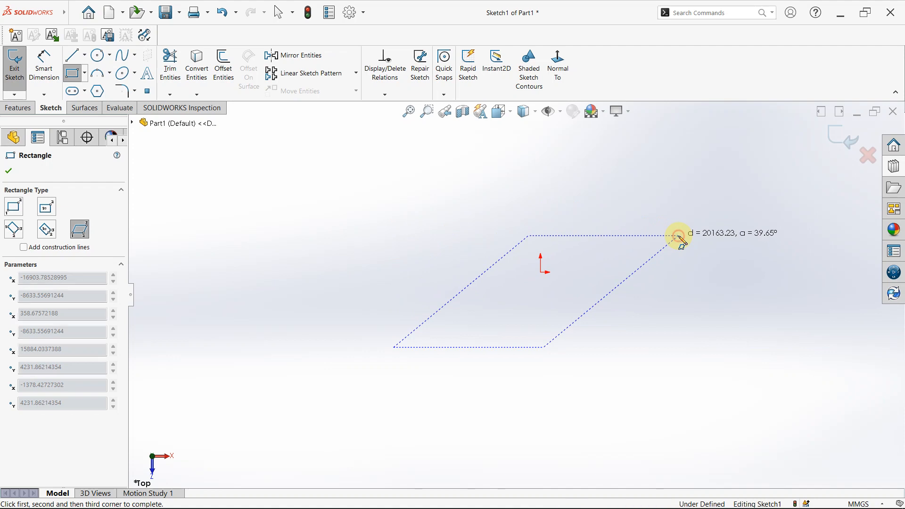
click(680, 236)
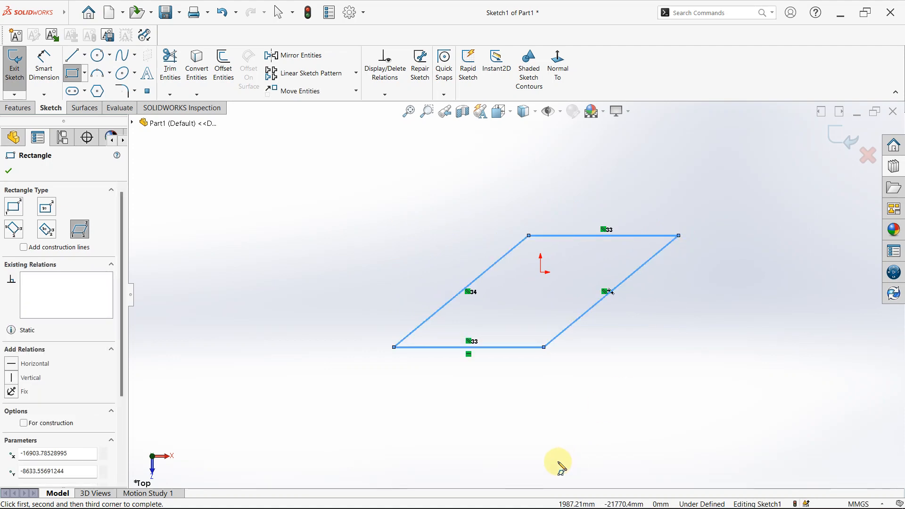
key(Escape)
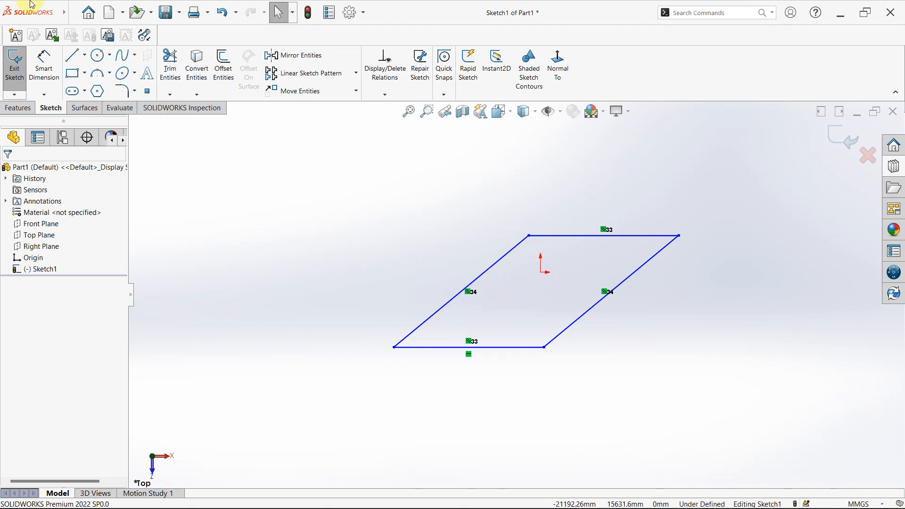
- Add a smart dimension to the parallelogram's upper horizontal edge and set its length to 1700 mm
click(44, 66)
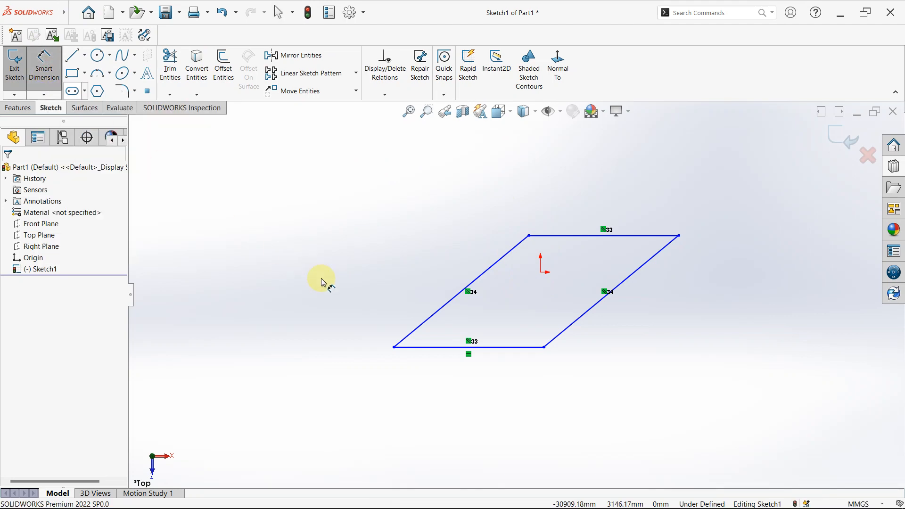
click(546, 236)
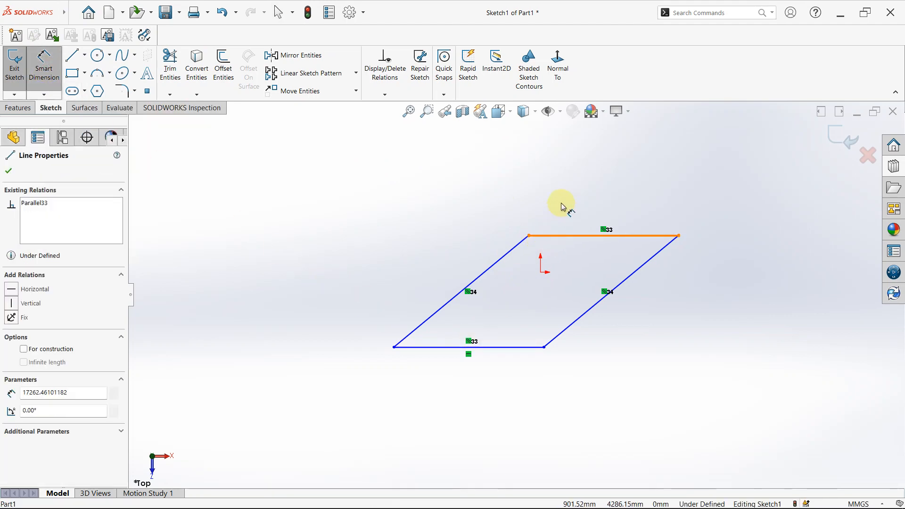
click(577, 171)
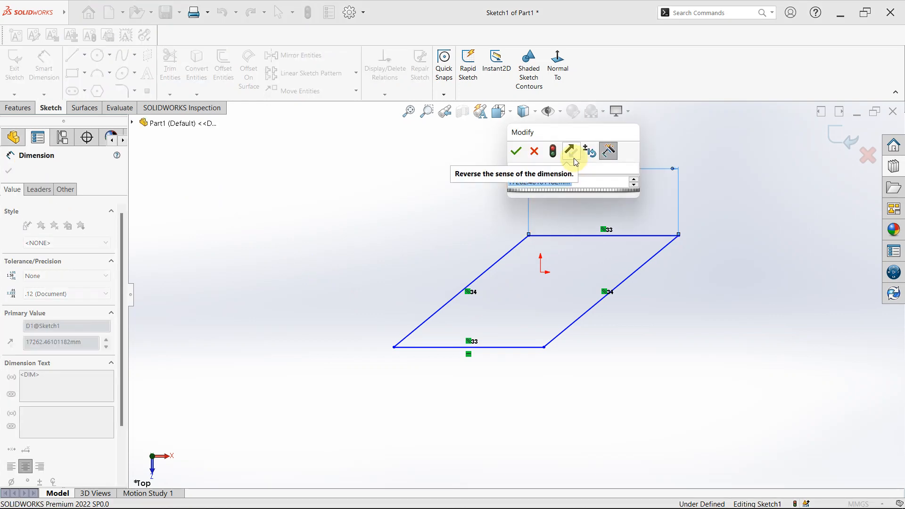
text(1)
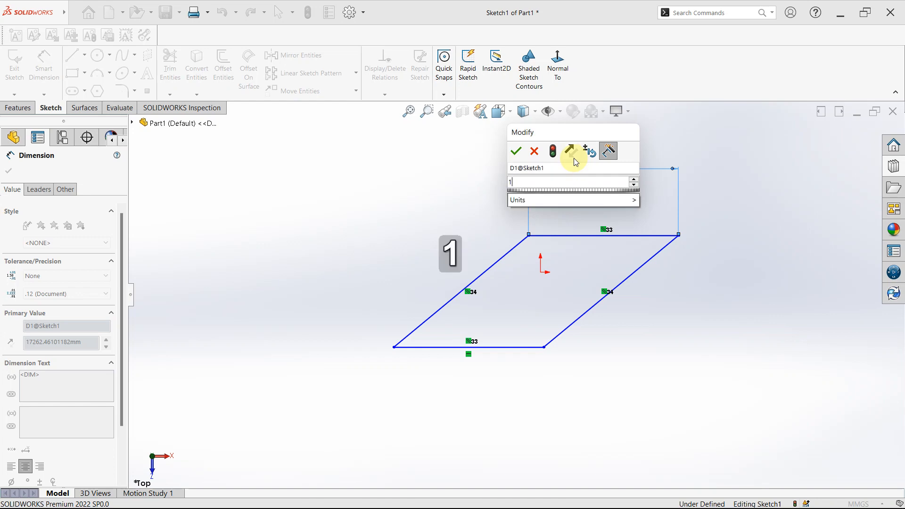
text(700)
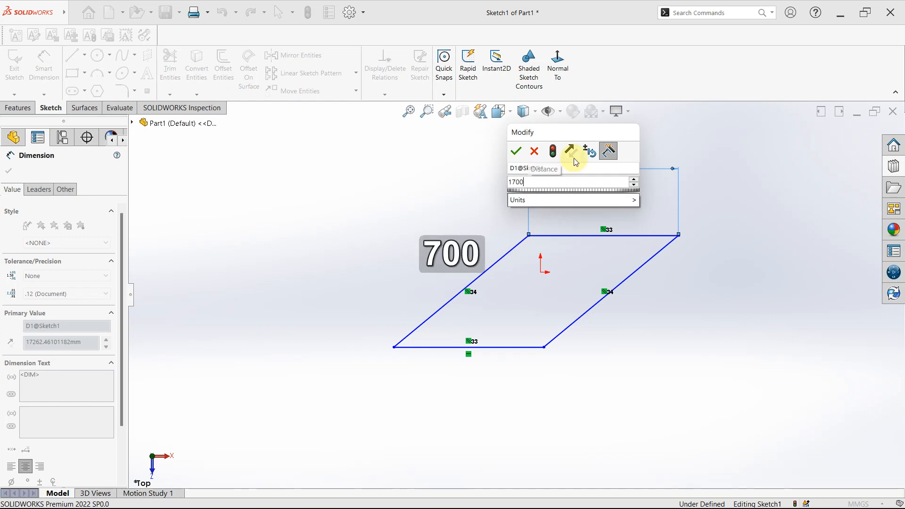
key(Return)
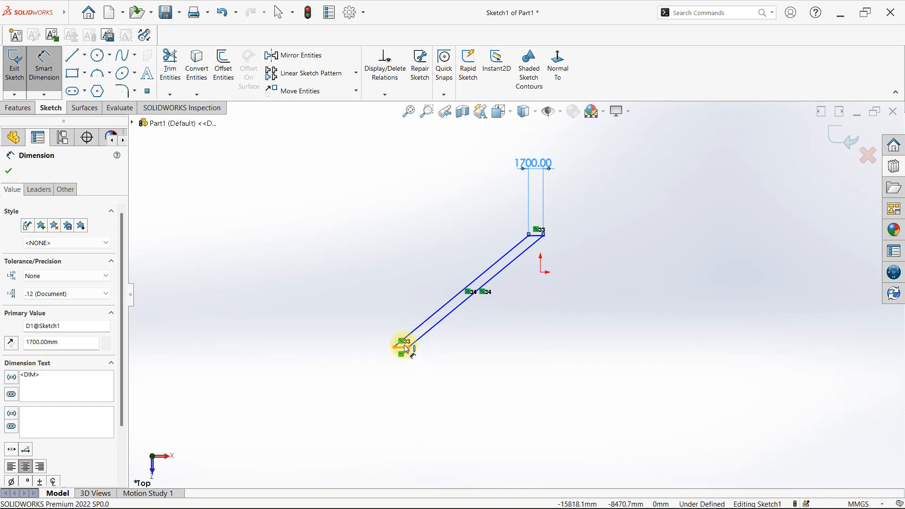
- Dimension the vertical distance between the parallelogram's two horizontal edges and set it to 1500 mm
mouse_move(406, 349)
mouse_down()
mouse_move(522, 249)
mouse_move(555, 235)
mouse_up()
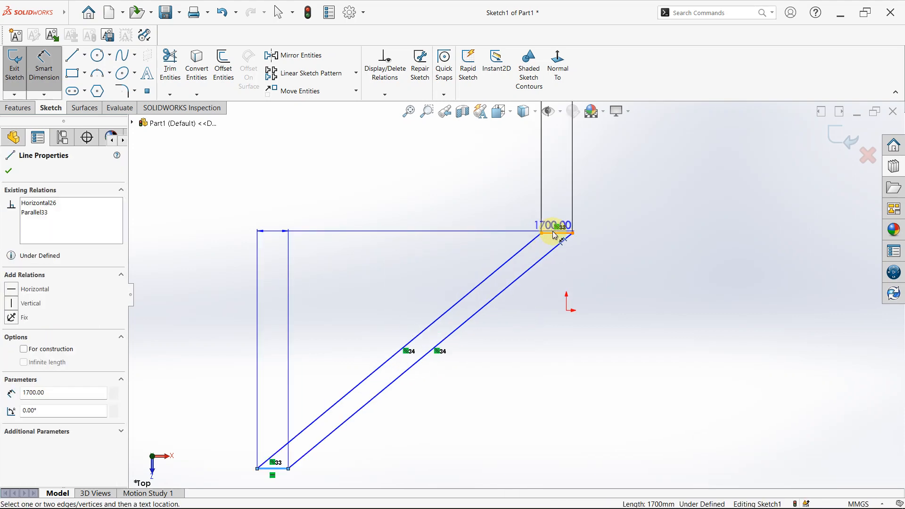
click(556, 233)
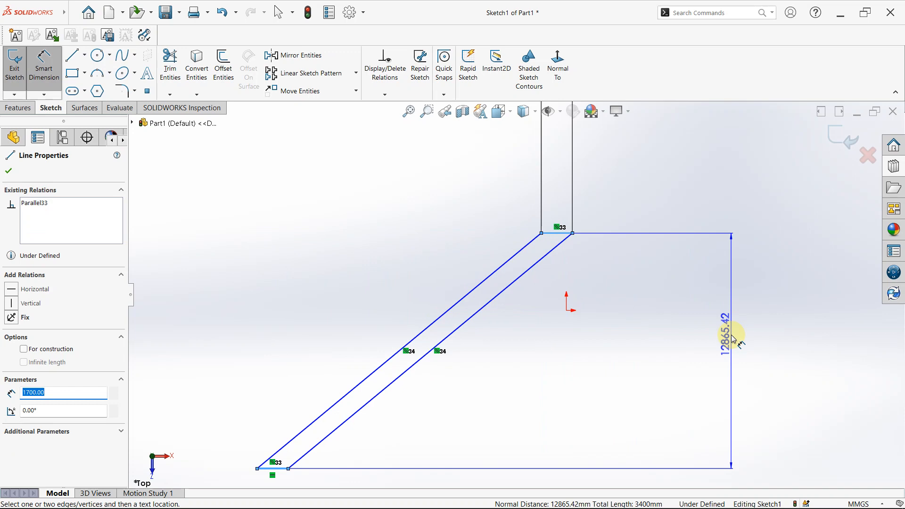
click(732, 336)
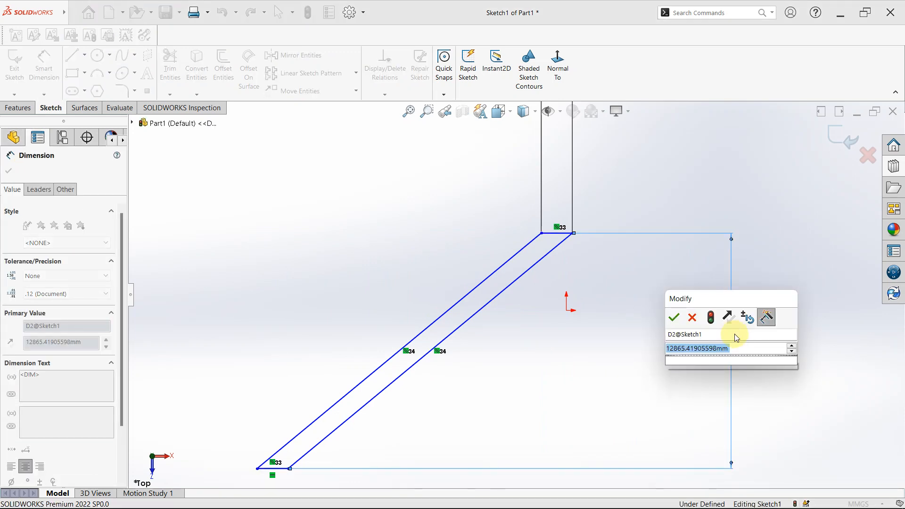
text(1500)
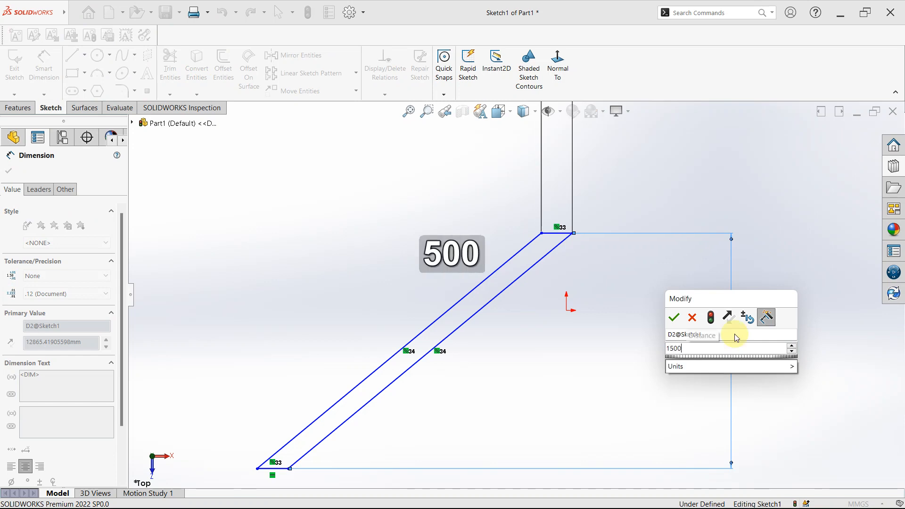
key(Return)
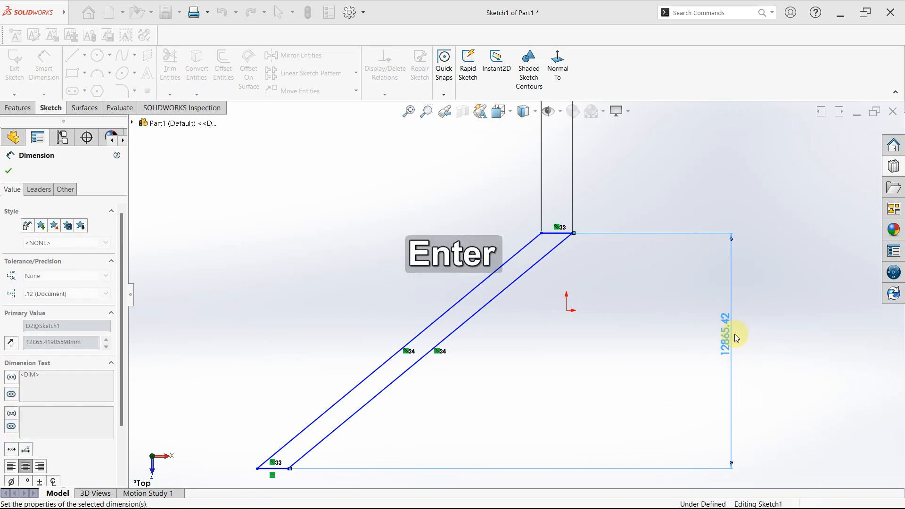
scroll(382, 262, down, 2)
scroll(382, 262, up, 2)
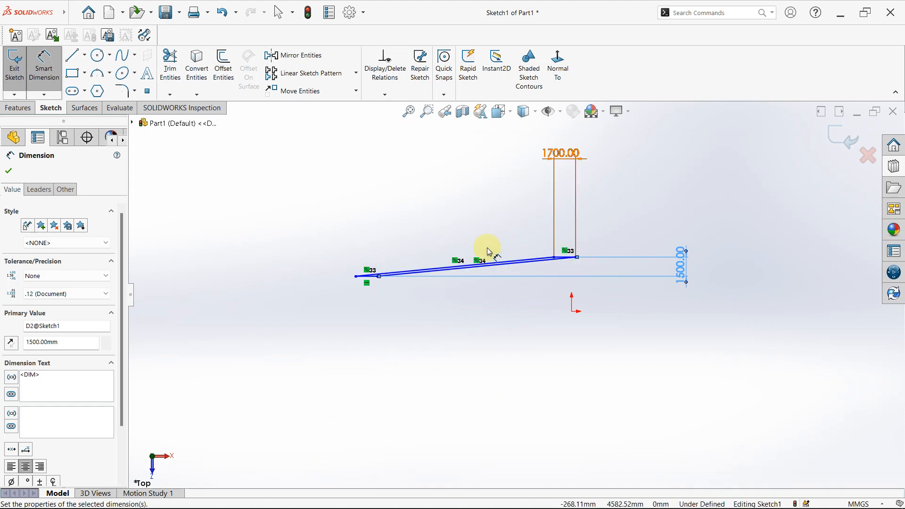
key(Escape)
key(Escape)
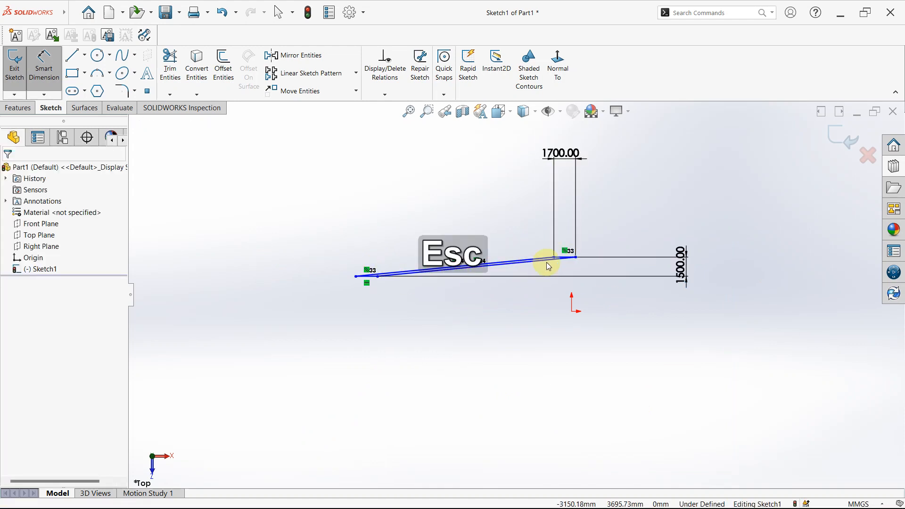
- Move the parallelogram's upper edge sideways, and undo the move along with the 1500 mm height and 1700 mm length changes
scroll(547, 262, down, 3)
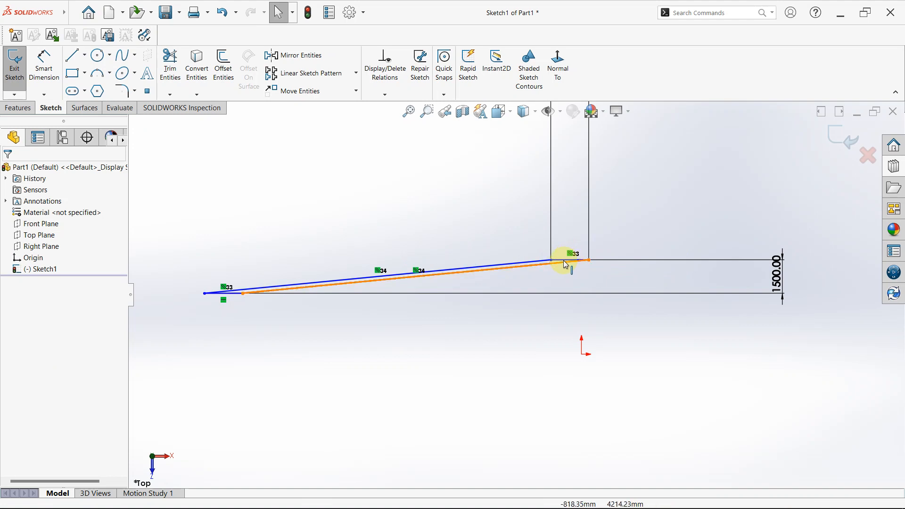
mouse_move(549, 254)
mouse_down()
mouse_move(485, 236)
mouse_move(582, 237)
mouse_move(467, 244)
mouse_up()
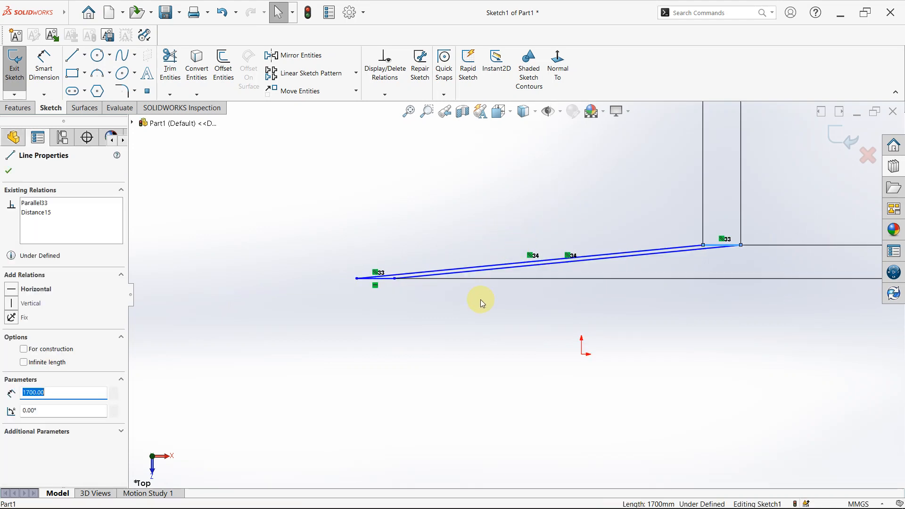
key(ctrl)
key(ctrl+z)
key(ctrl+z)
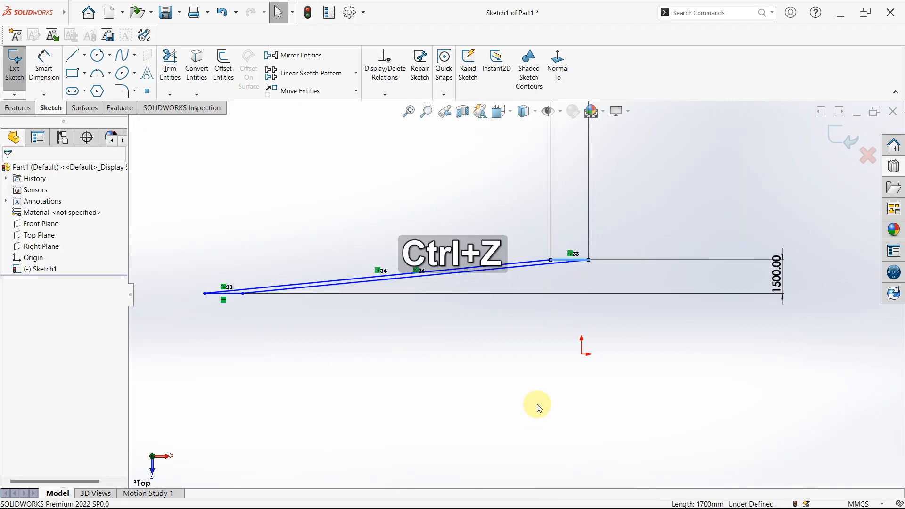
key(f)
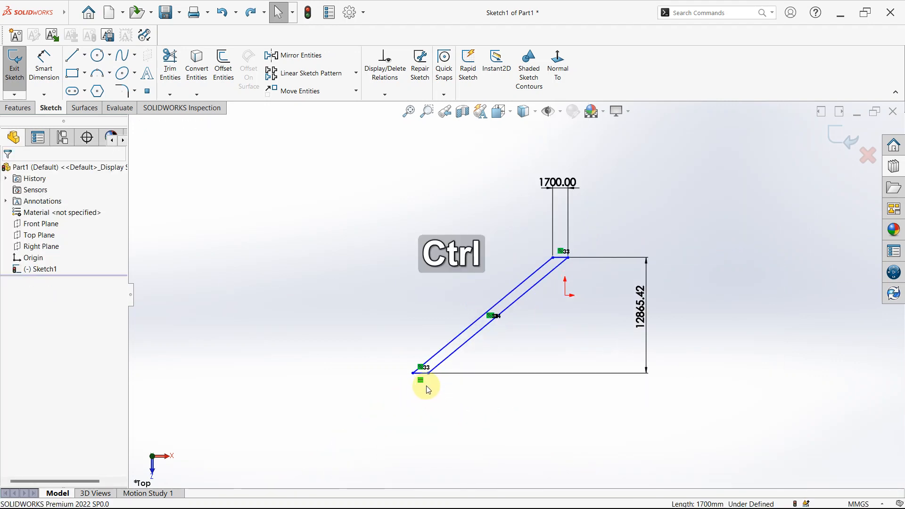
key(ctrl+z)
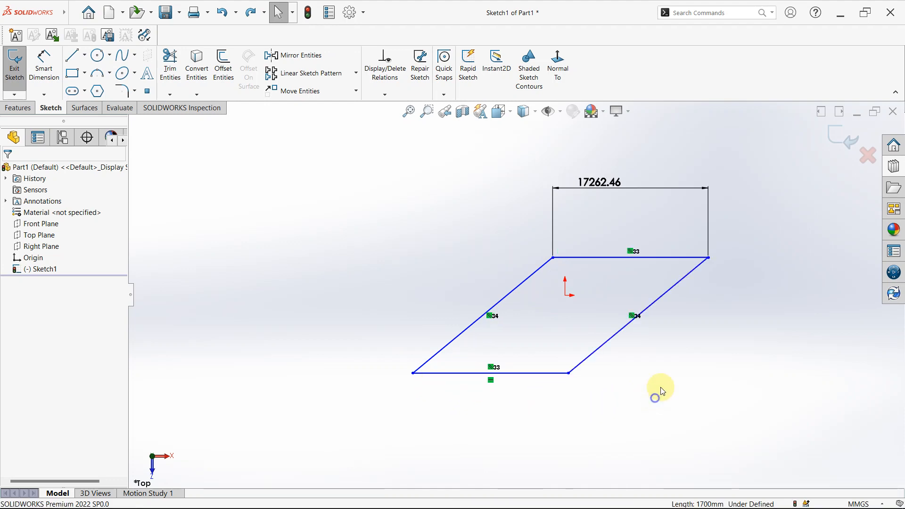
- Add an angle dimension between the parallelogram's left slanted edge and its base and set it to 40°
right_drag(663, 391, 657, 349)
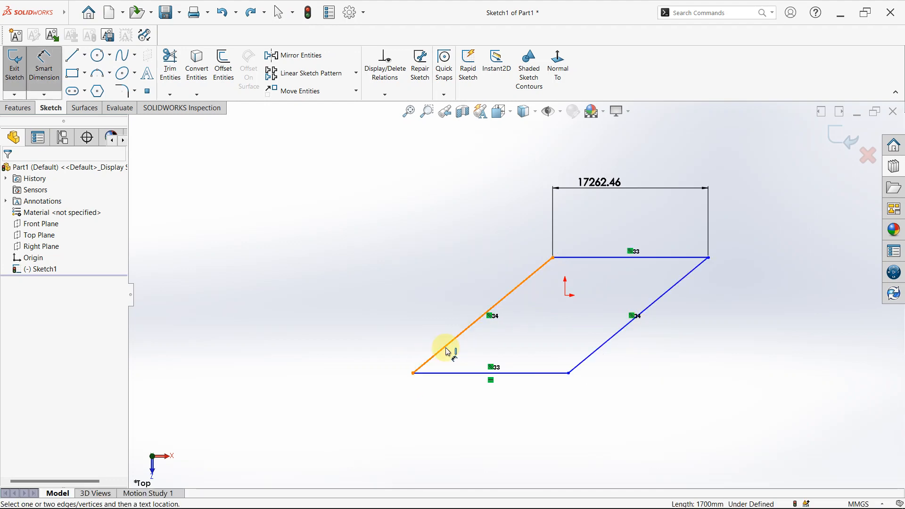
click(446, 348)
click(459, 373)
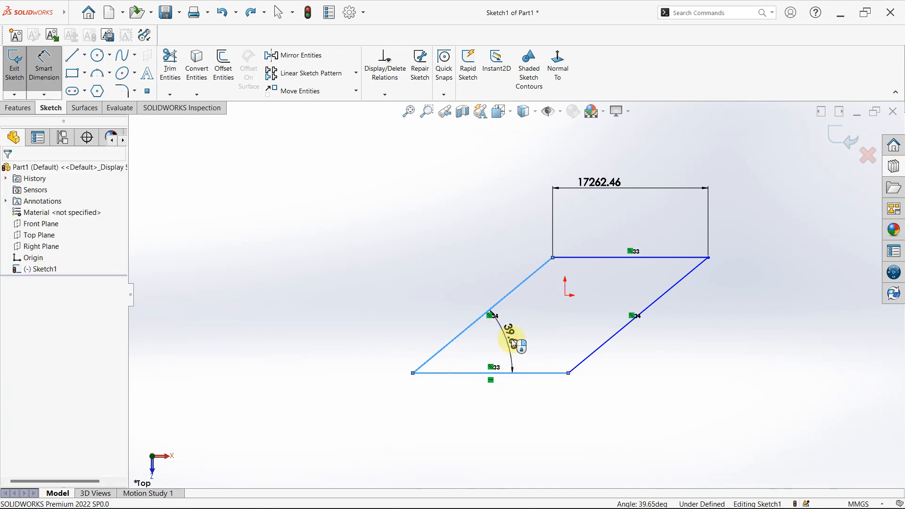
click(513, 340)
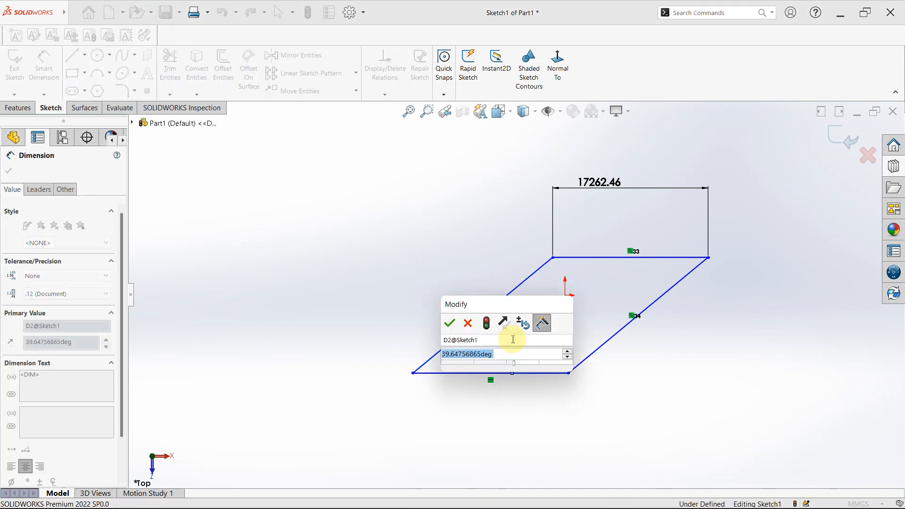
text(40)
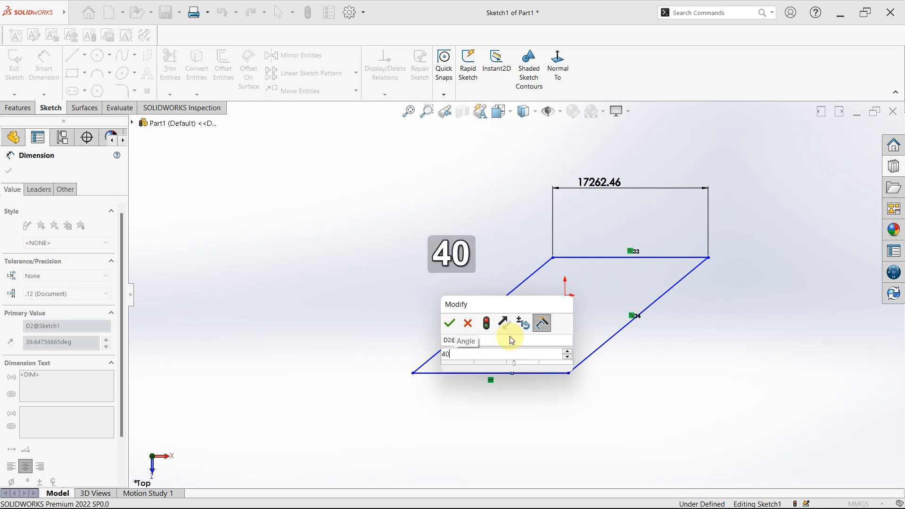
key(Return)
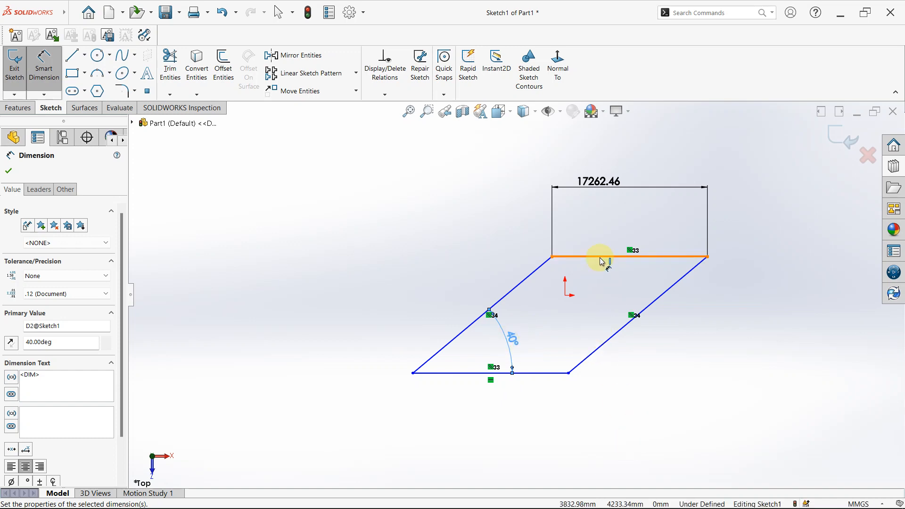
- Set the length dimension of the parallelogram's upper horizontal edge to 17000 mm
click(595, 183)
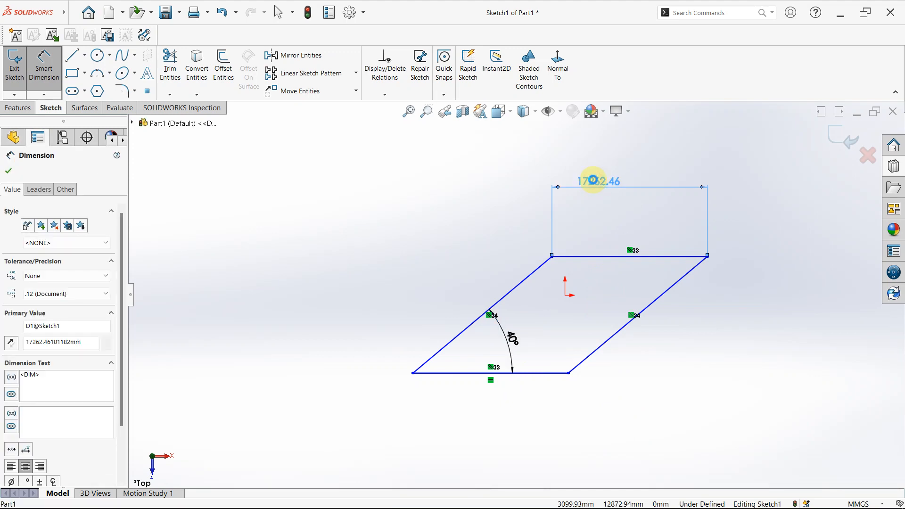
double_click(594, 180)
text(17)
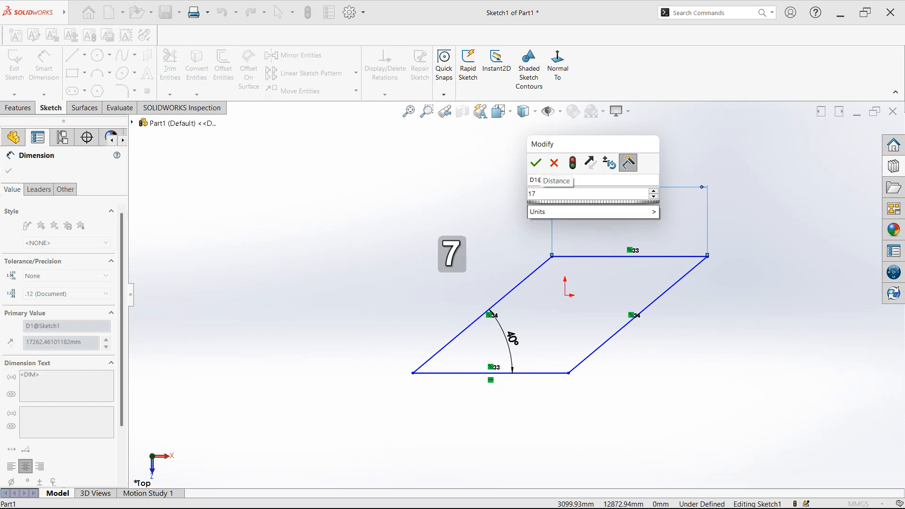
text(0000)
key(BackSpace)
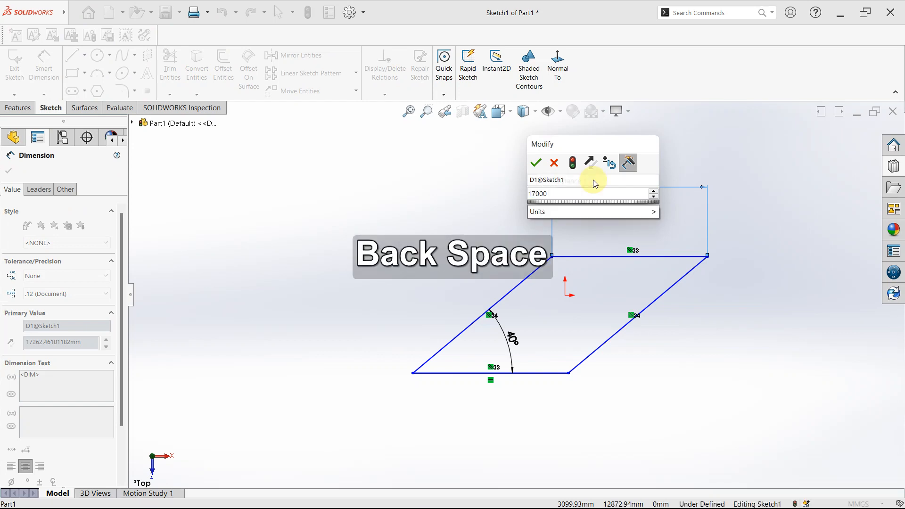
key(Return)
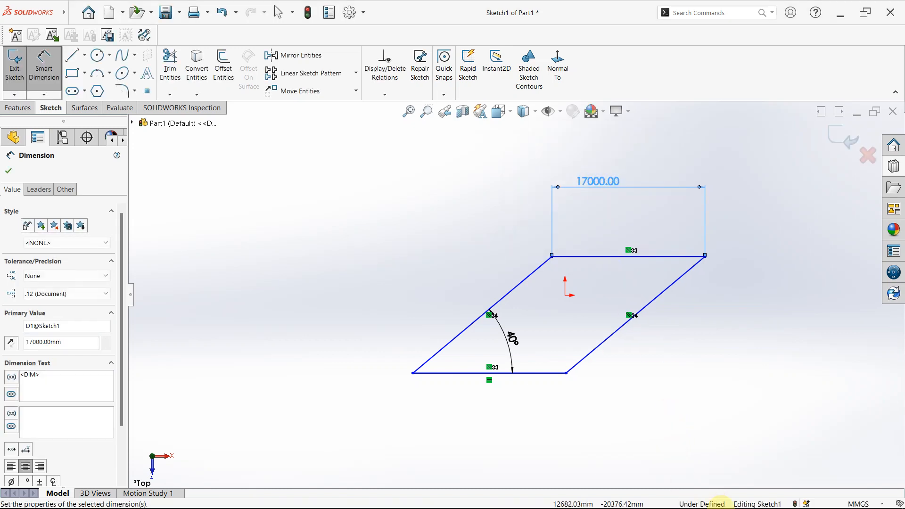
- Dimension the vertical distance between the parallelogram's upper and lower edges, set it to 12000 mm, and leave the dimension tool
mouse_move(737, 392)
right_down()
mouse_move(742, 374)
mouse_move(742, 394)
mouse_move(738, 386)
right_up()
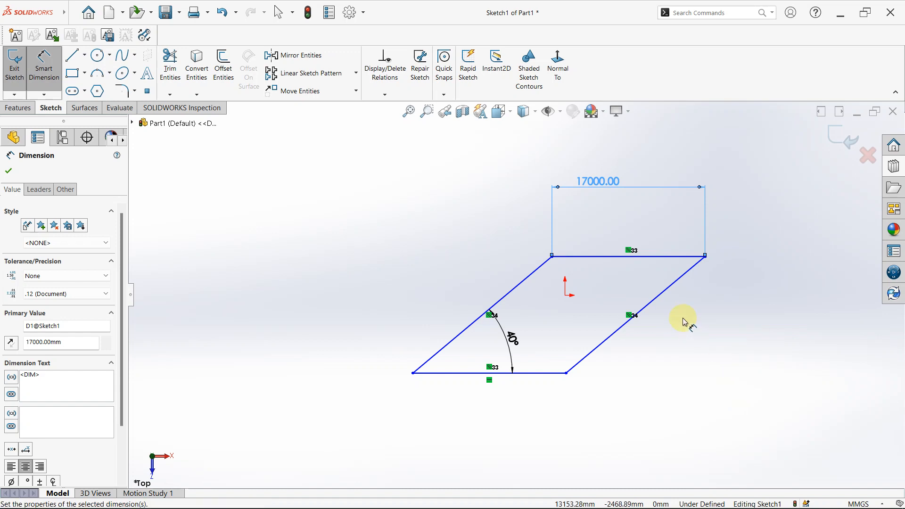
click(596, 257)
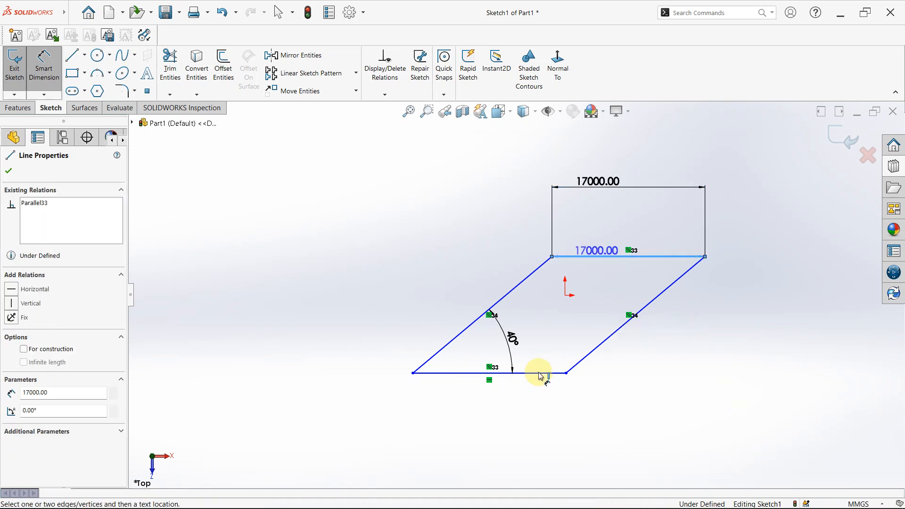
click(542, 373)
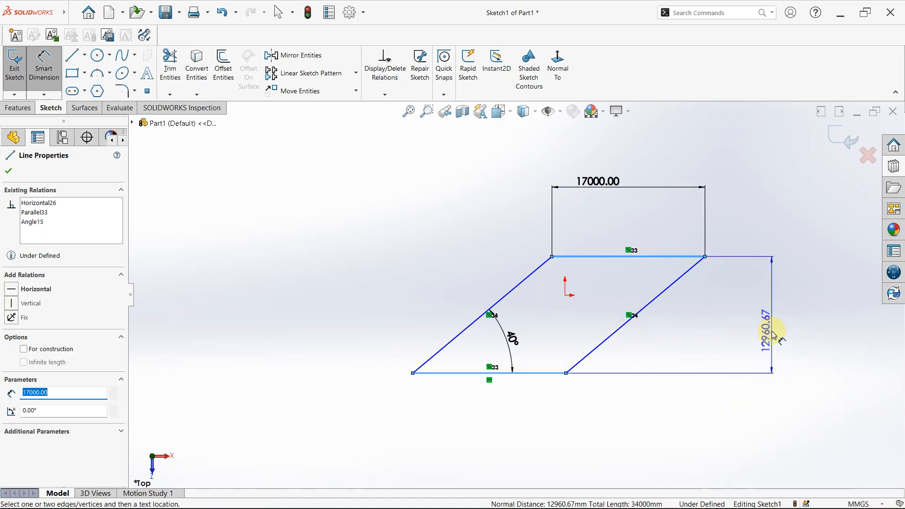
click(774, 336)
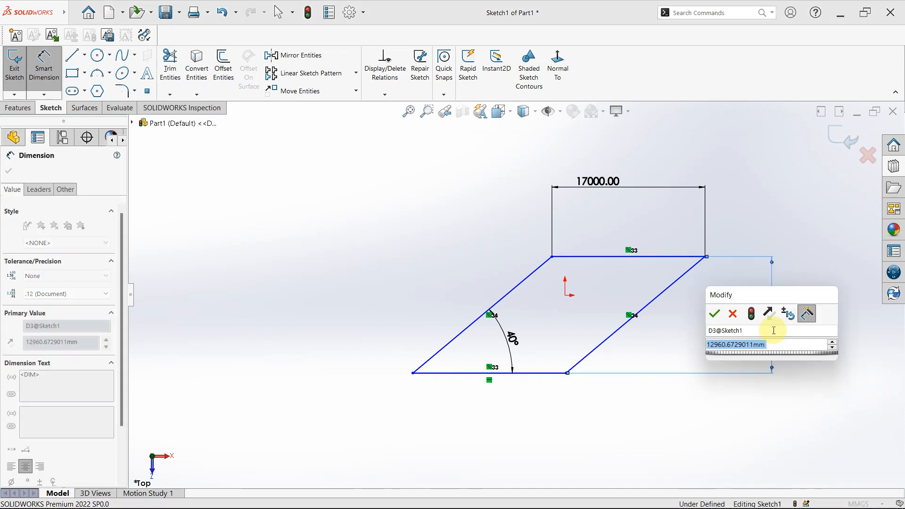
text(120)
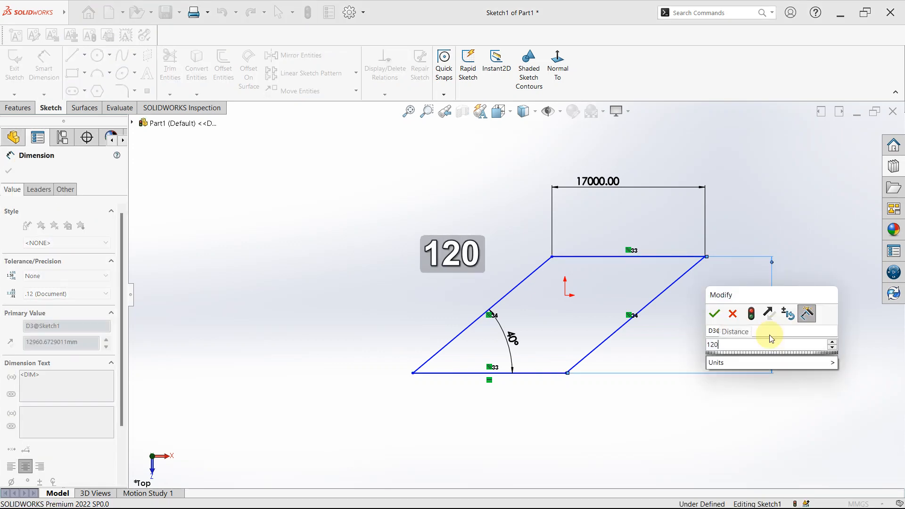
text(00)
key(Return)
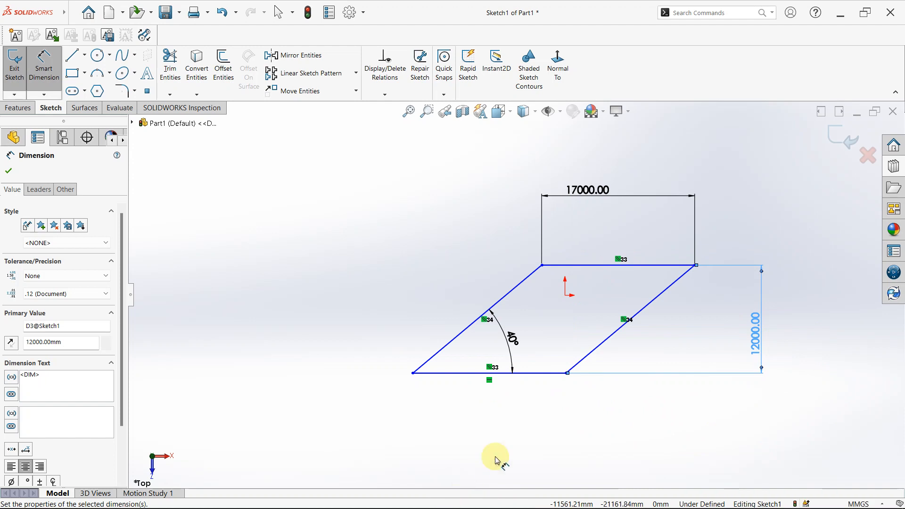
key(Escape)
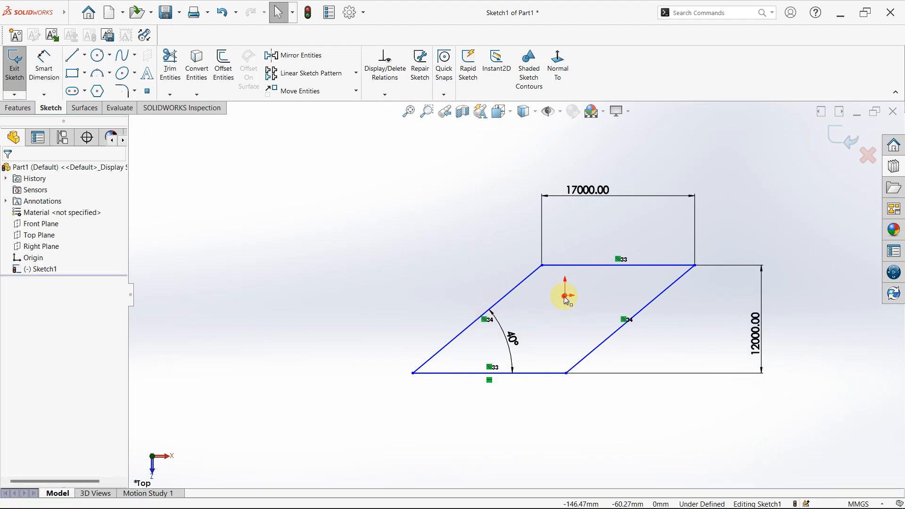
- Add a Coincident relation between the origin and the parallelogram's lower-left corner
click(566, 296)
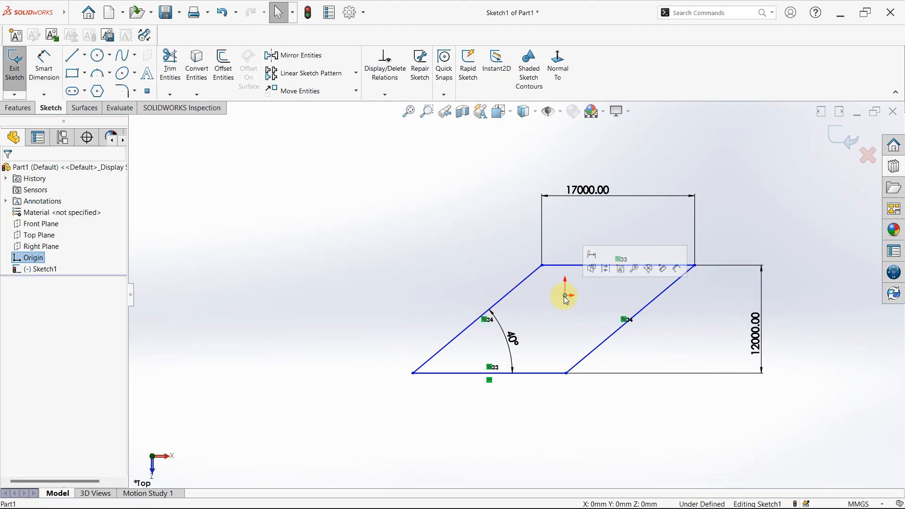
ctrl+click(413, 373)
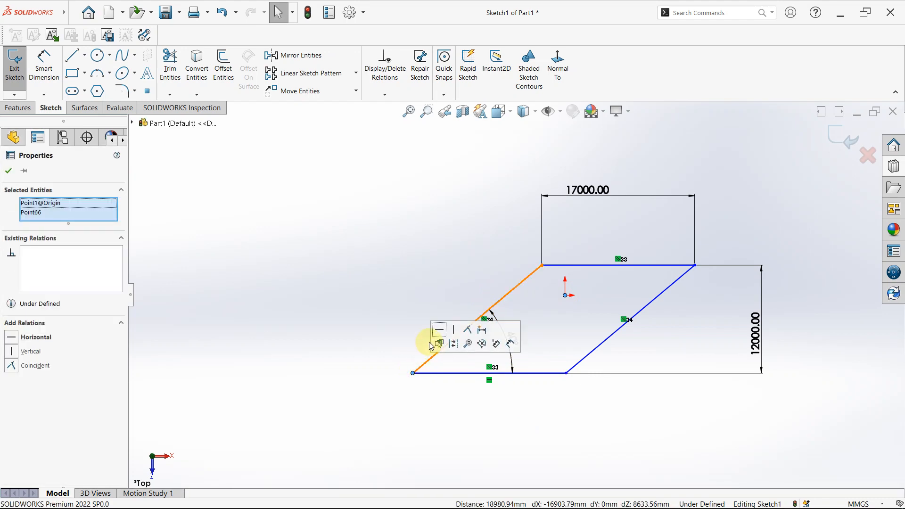
click(12, 366)
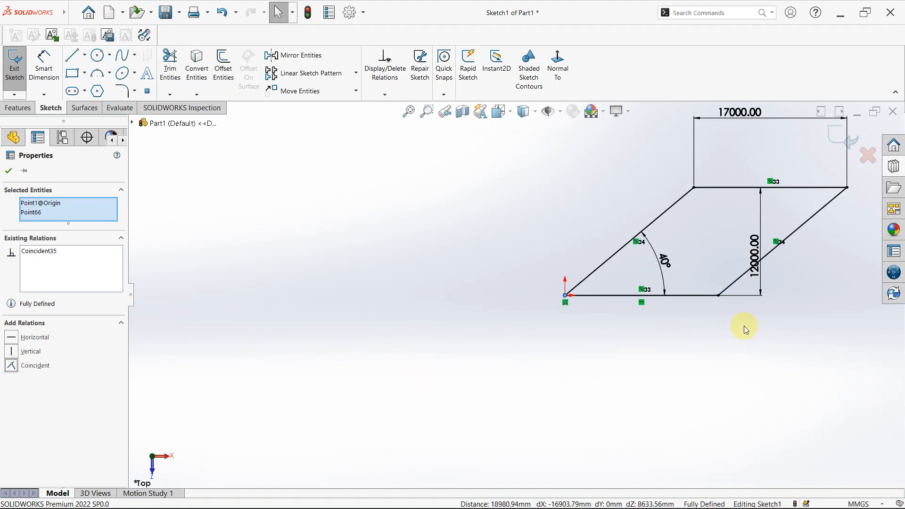
scroll(694, 230, up, 2)
scroll(694, 229, down, 3)
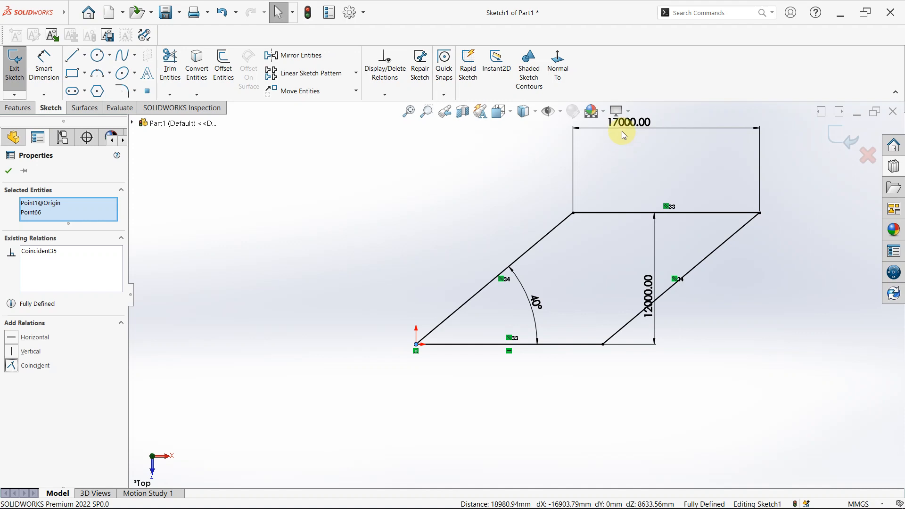
click(8, 170)
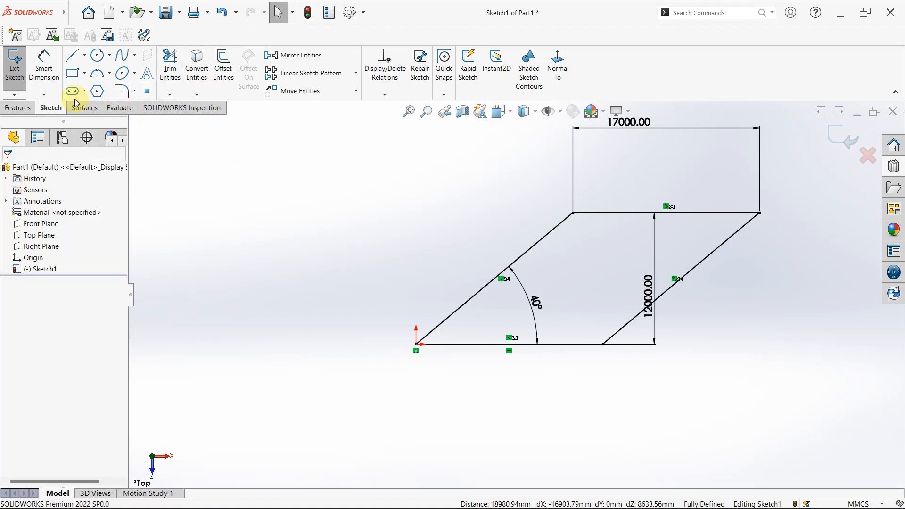
click(73, 74)
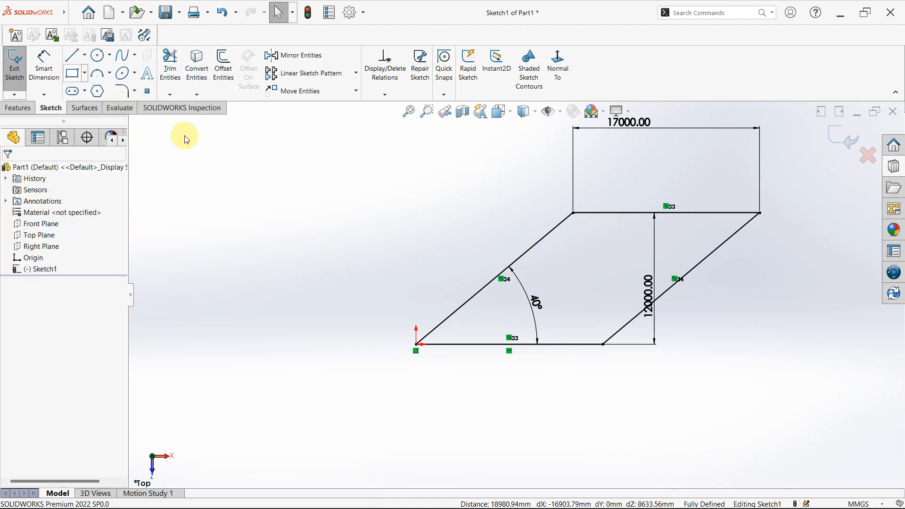
click(86, 92)
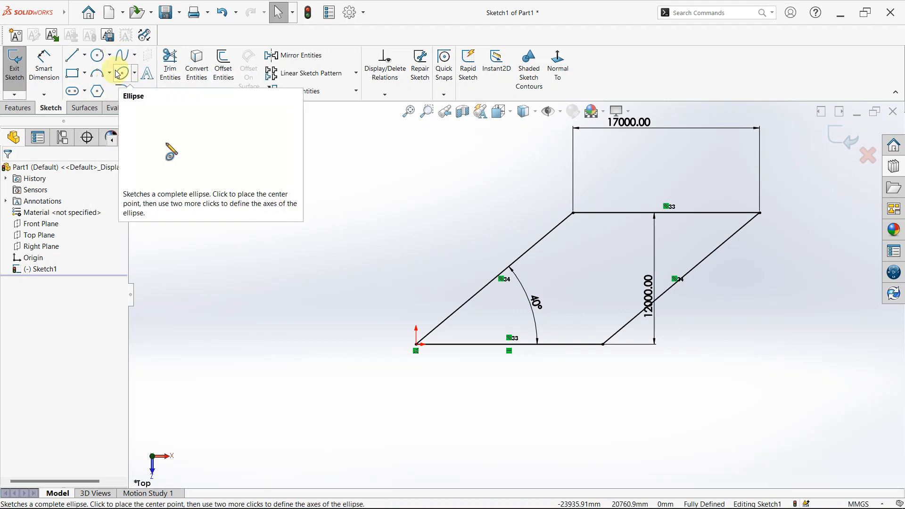
scroll(596, 194, up, 2)
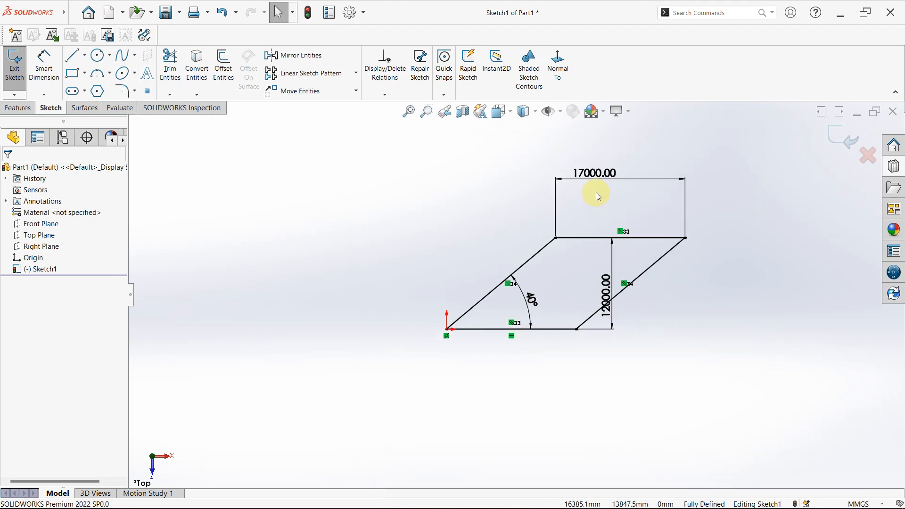
scroll(577, 269, down, 3)
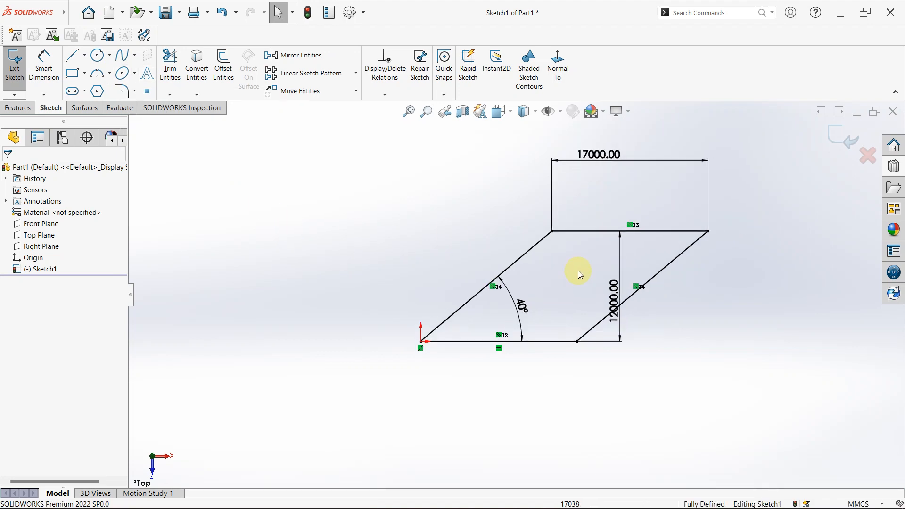
scroll(615, 172, up, 1)
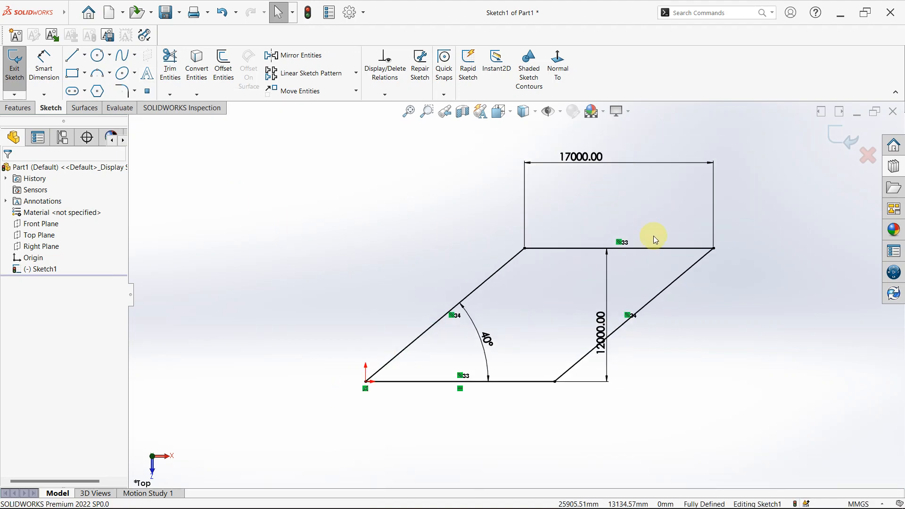